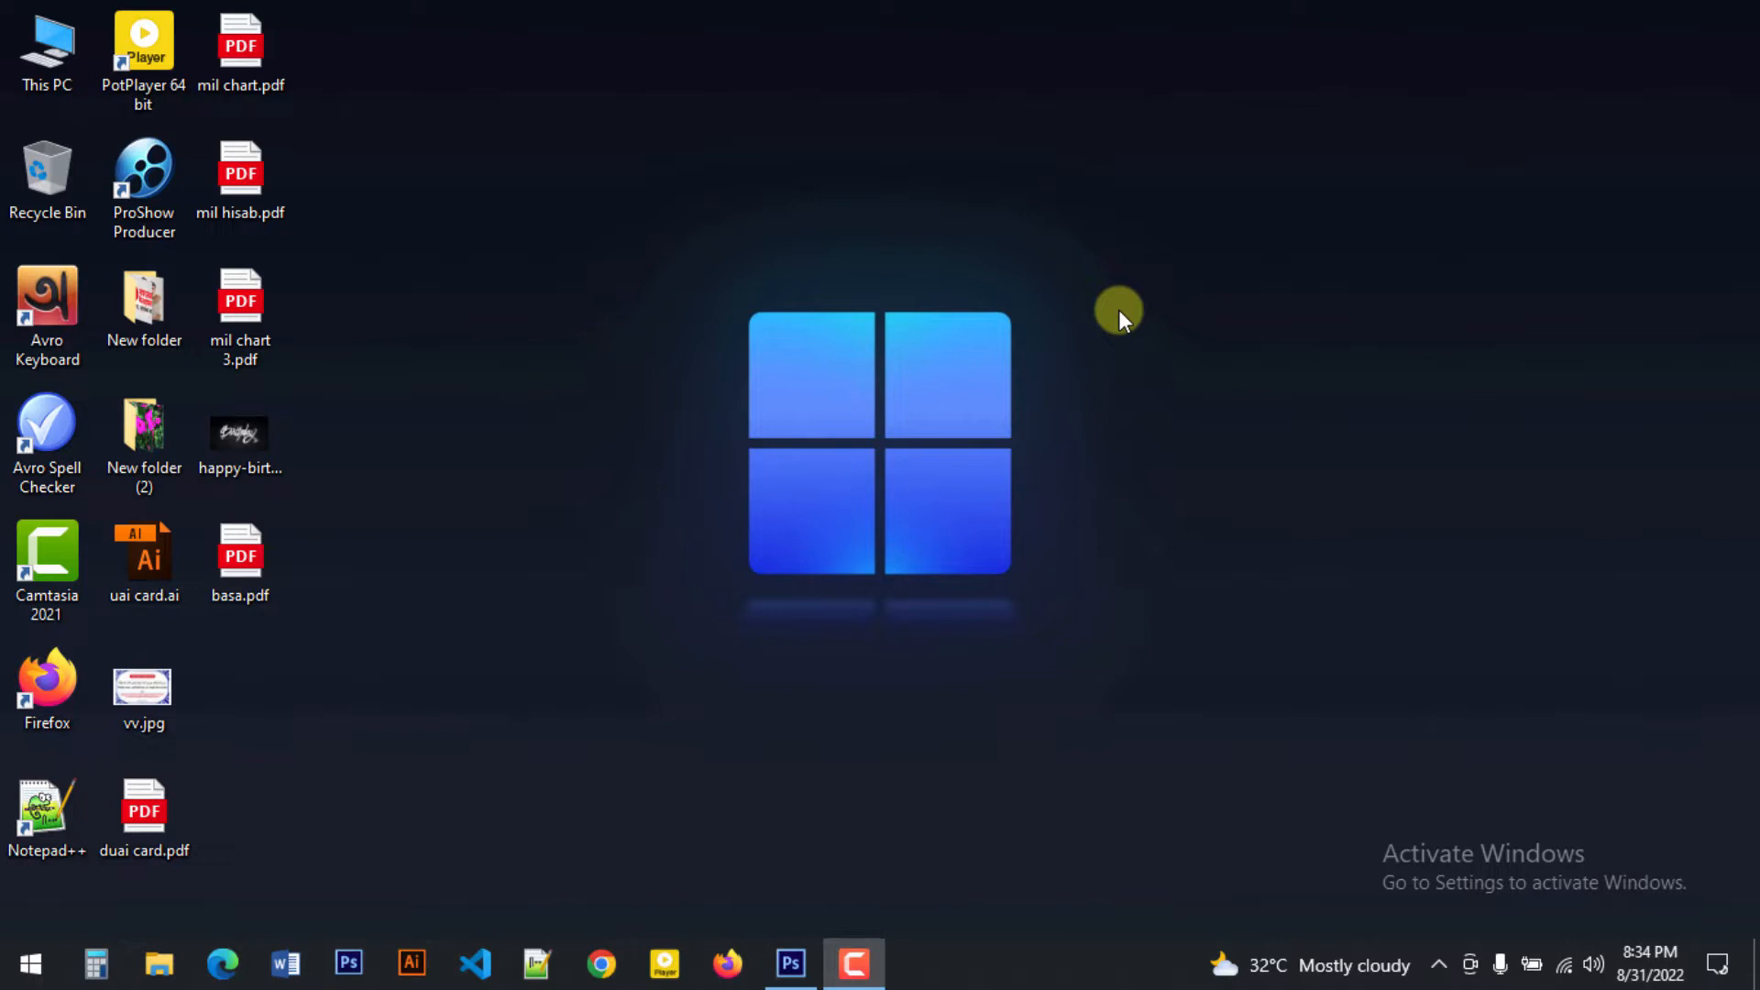
Switch to Photoshop and reposition the man's cutout on the left half of the canvas.
click(793, 958)
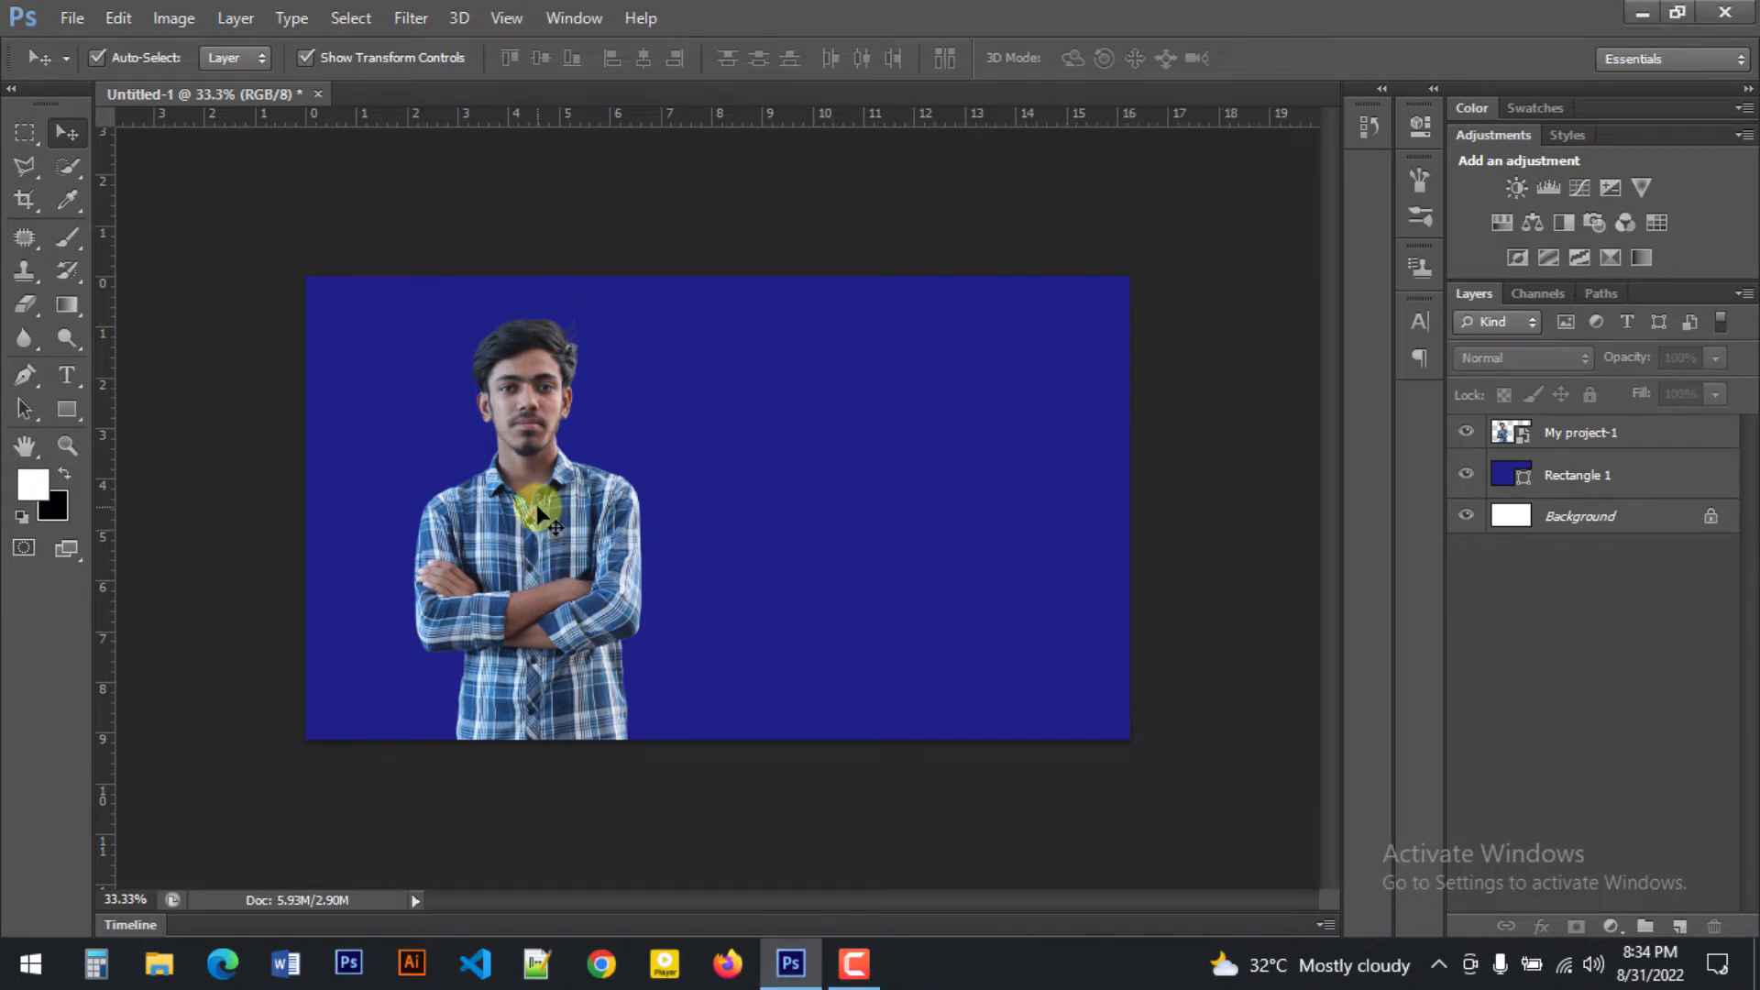
drag(537, 506, 463, 543)
key(ctrl+t)
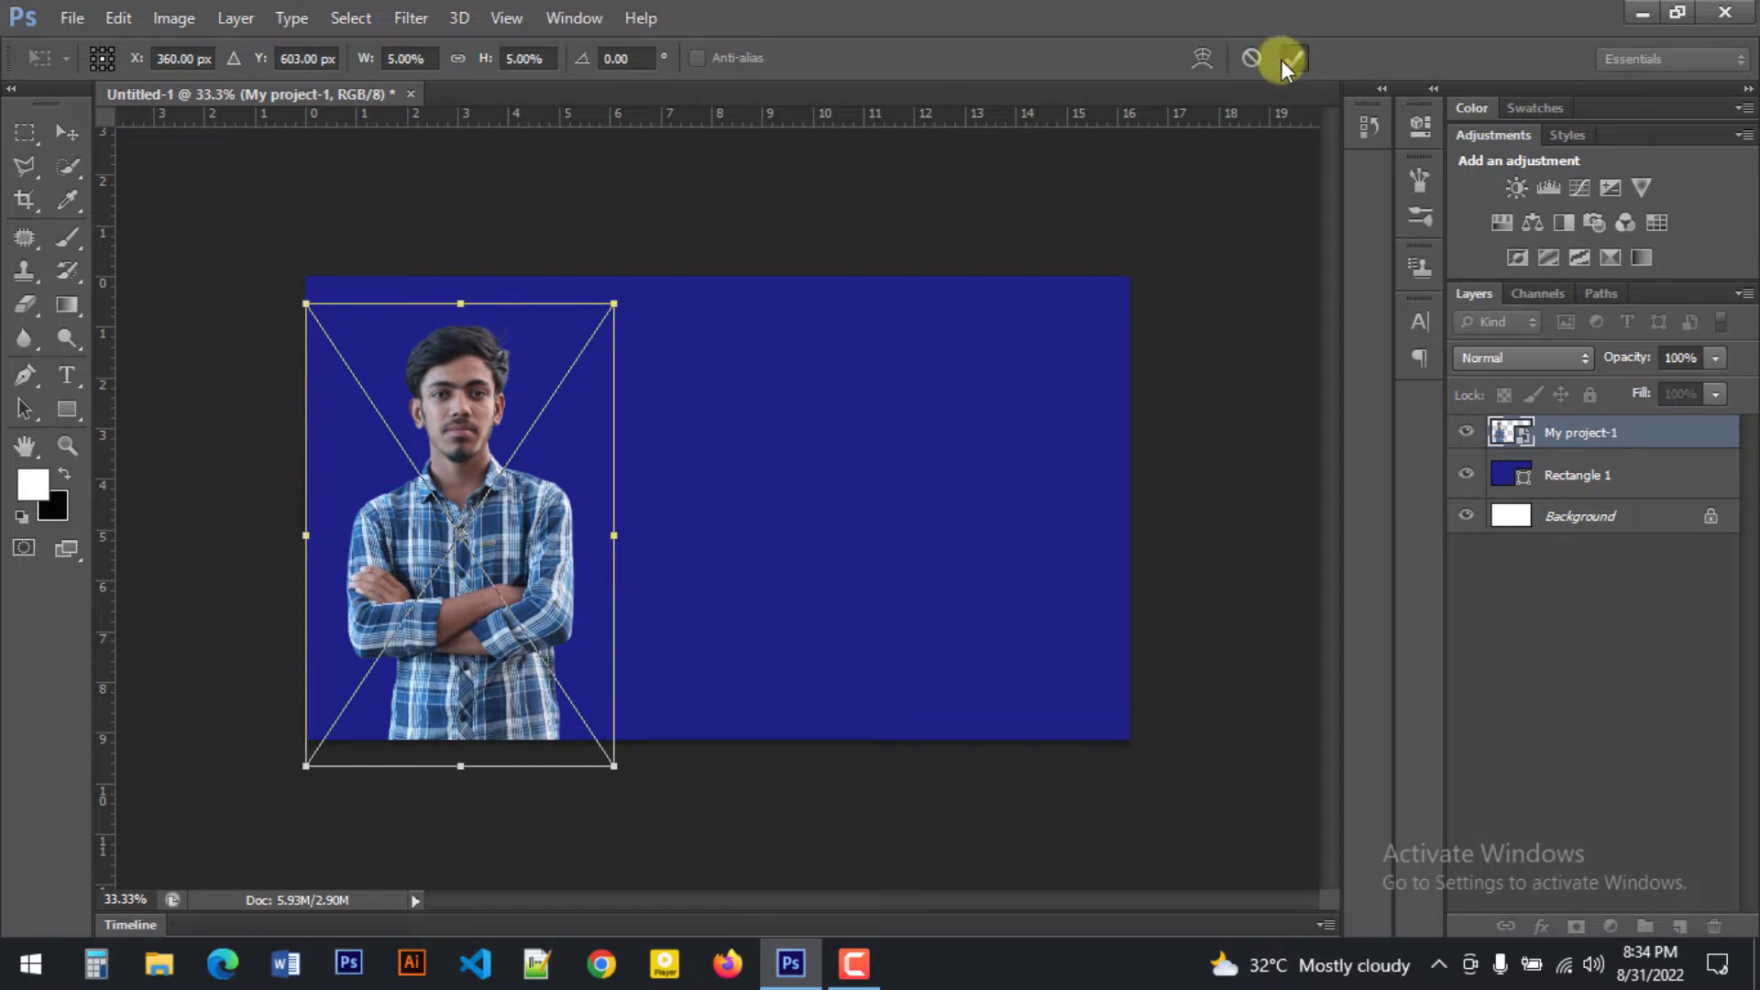
click(1288, 58)
drag(491, 518, 547, 502)
Lock the blue Rectangle 1 background layer and shift the man's cutout slightly over it.
click(770, 503)
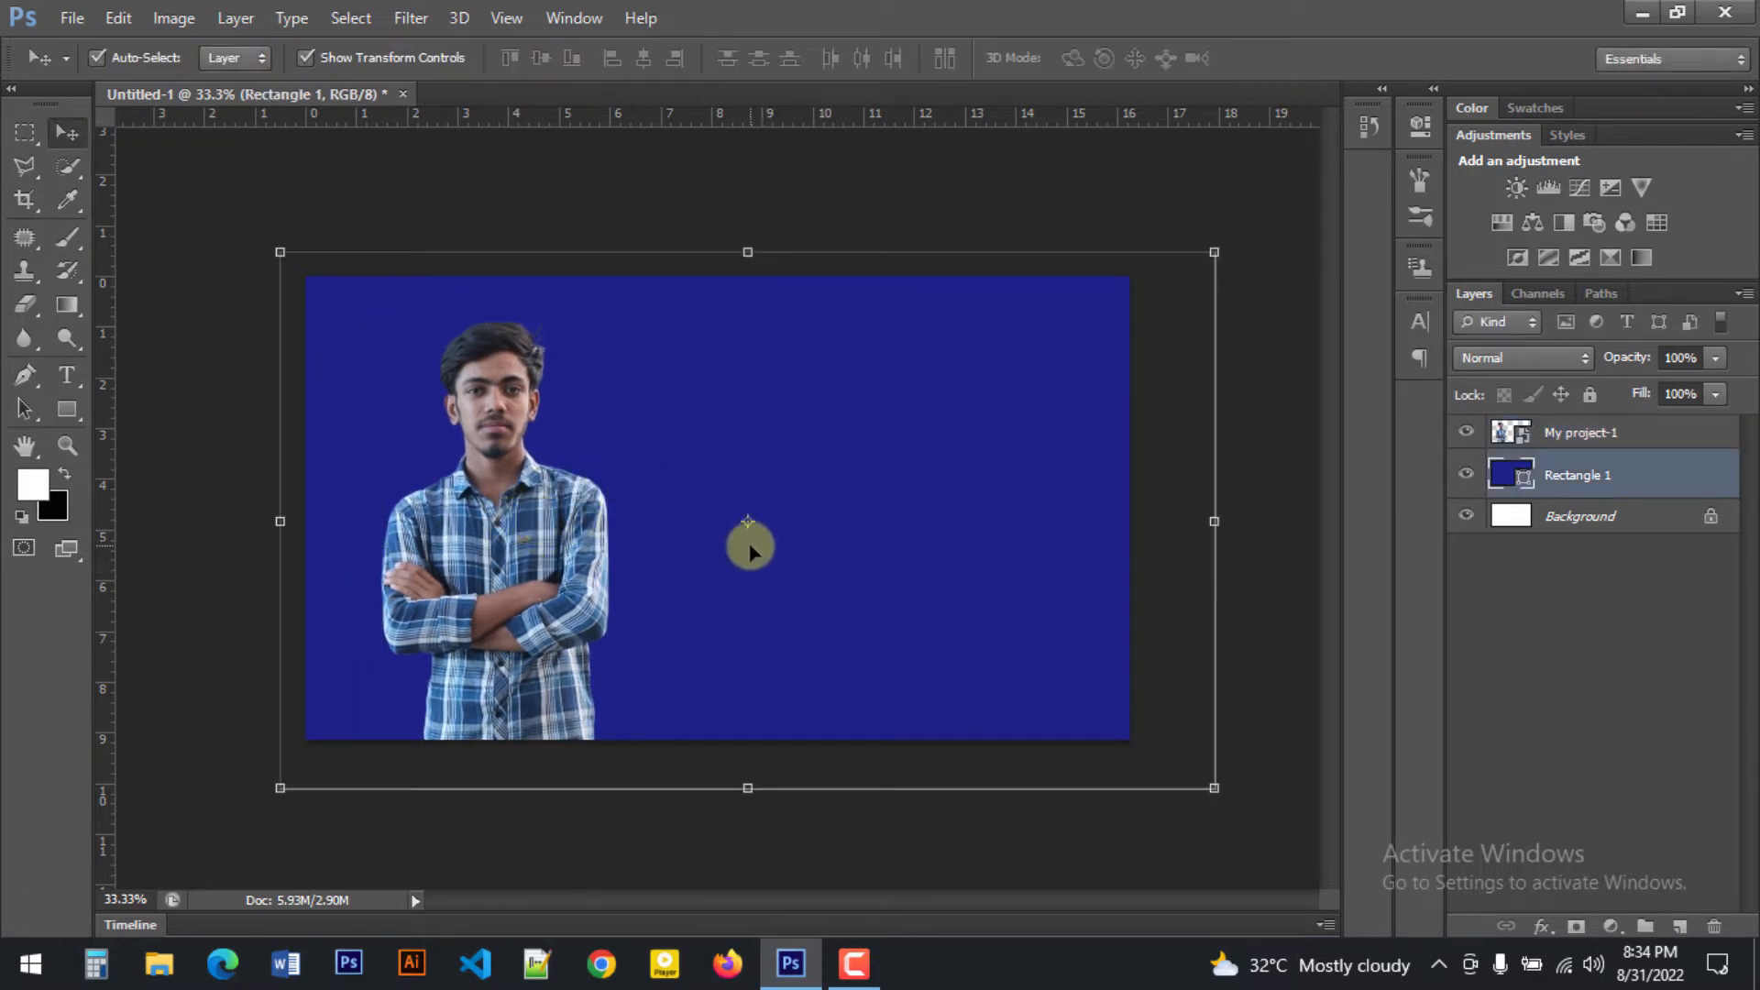
click(1590, 394)
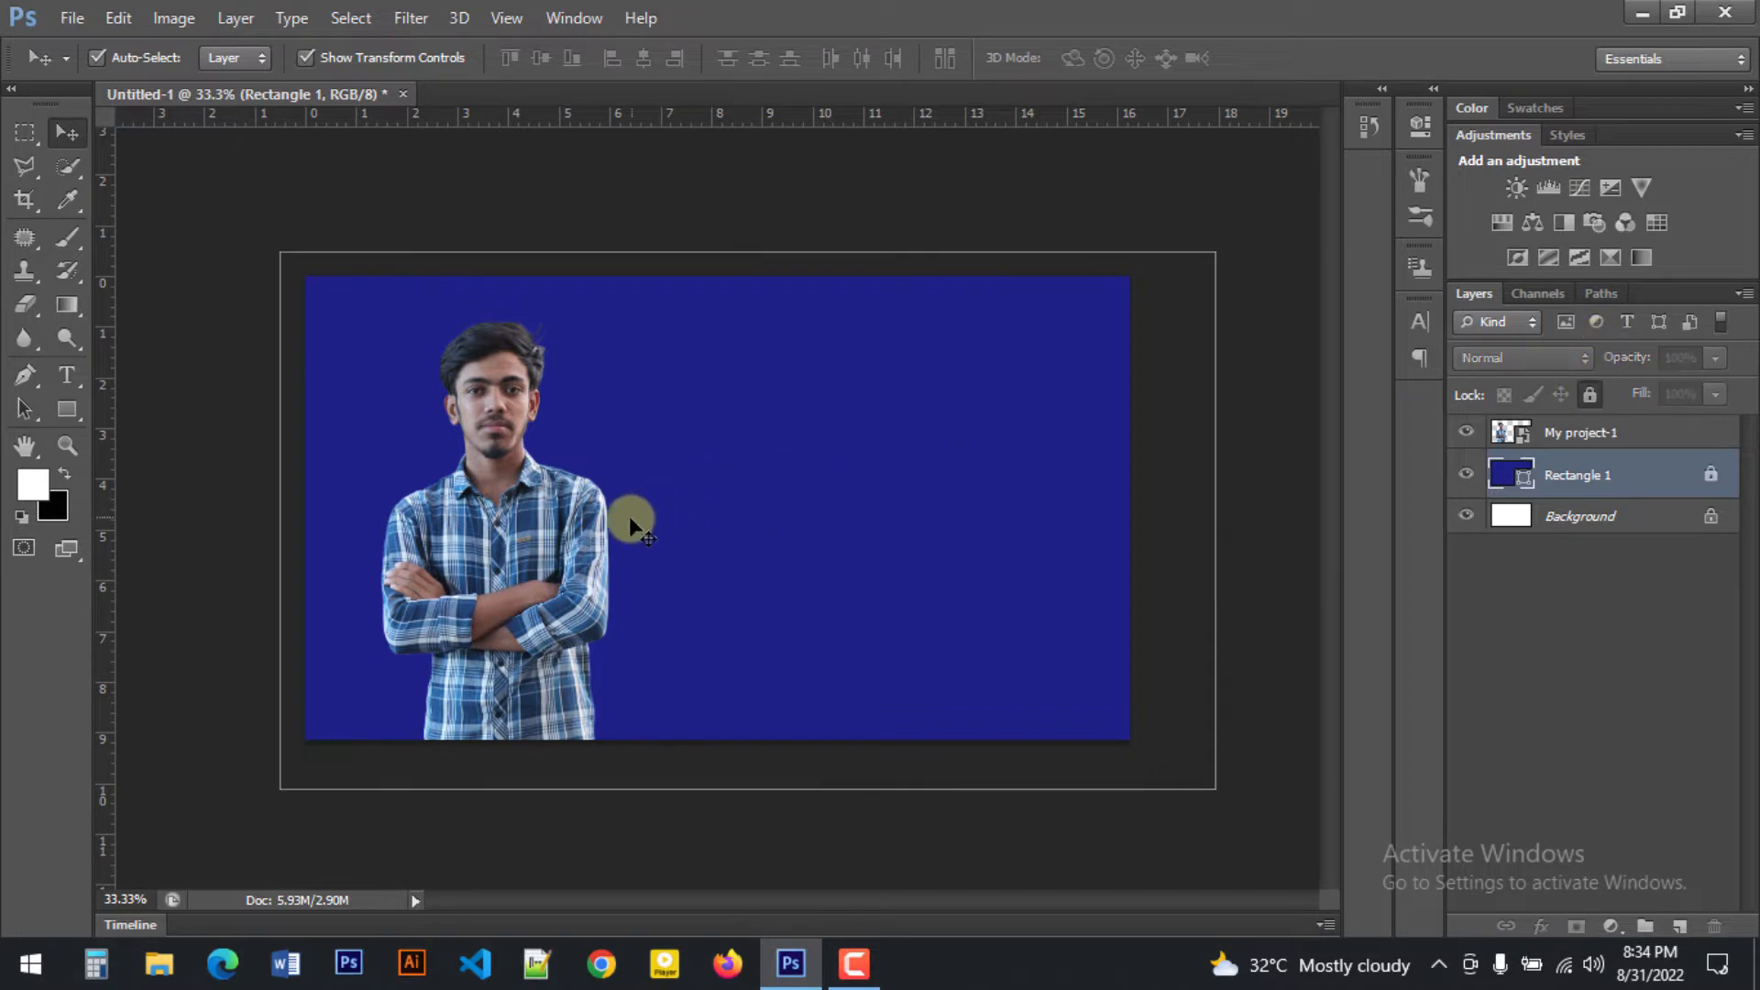
drag(590, 503, 561, 530)
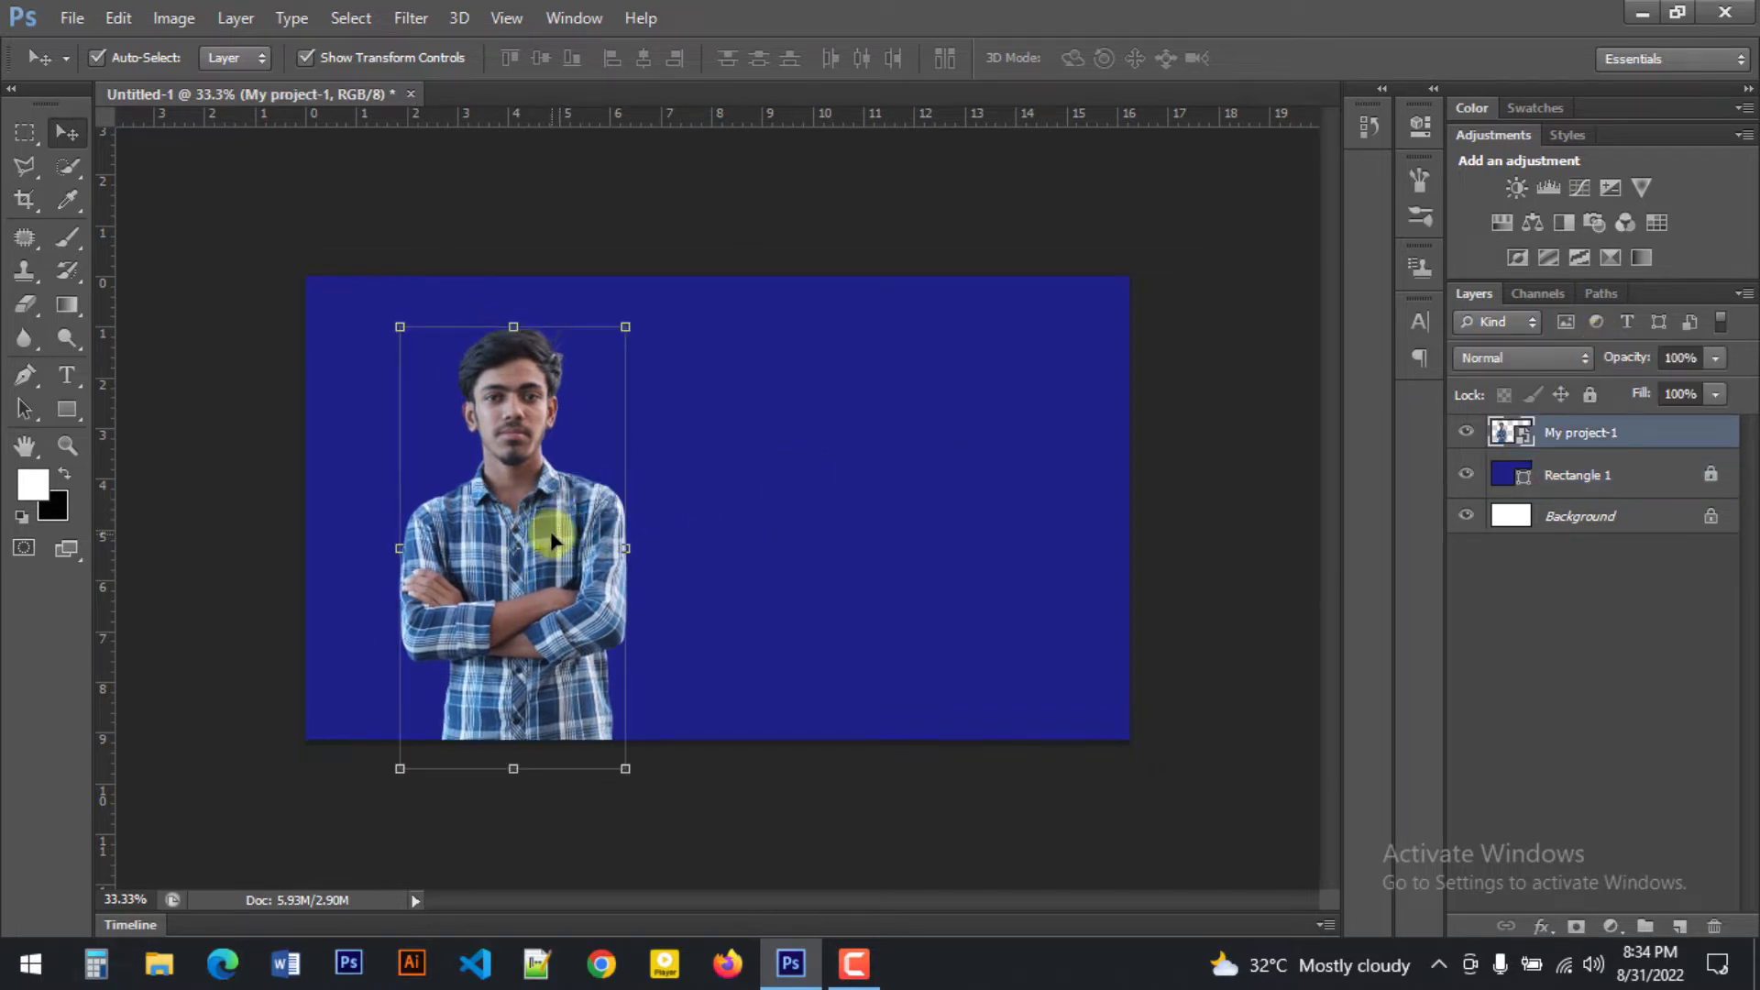
Add a Stroke layer style to the My project-1 layer in white (ffffff) with a size of 13 px.
scroll(589, 538, up, 4)
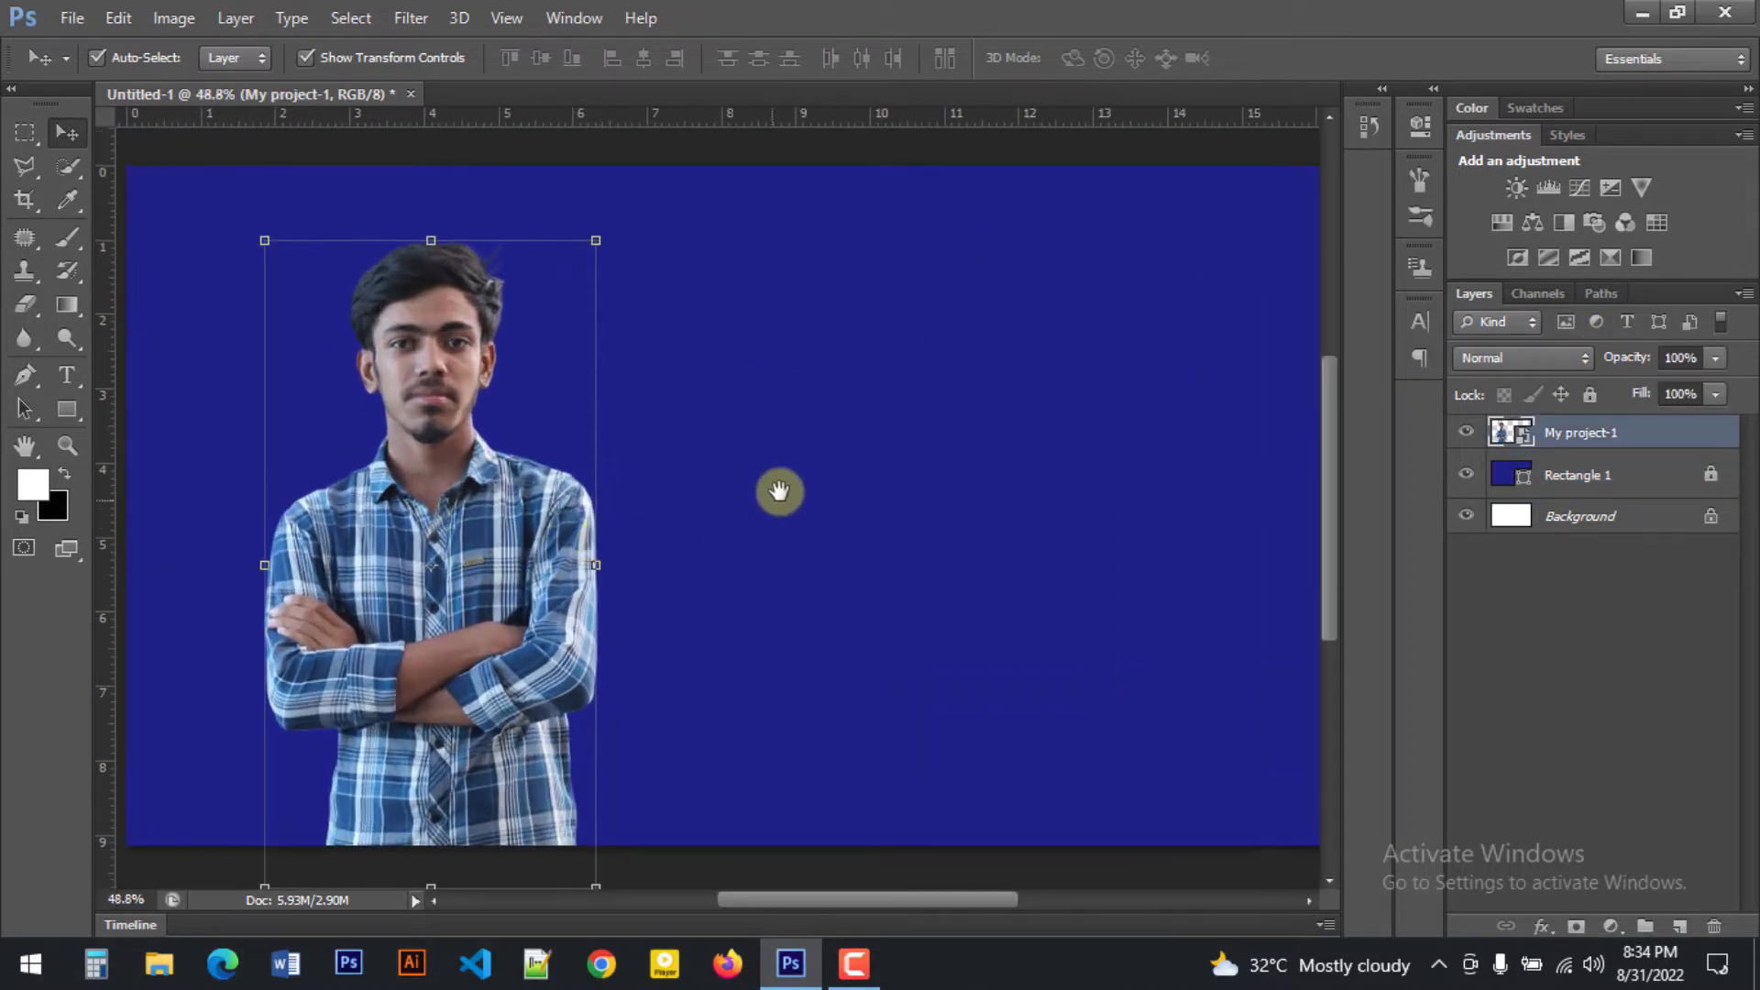
scroll(825, 485, left, 3)
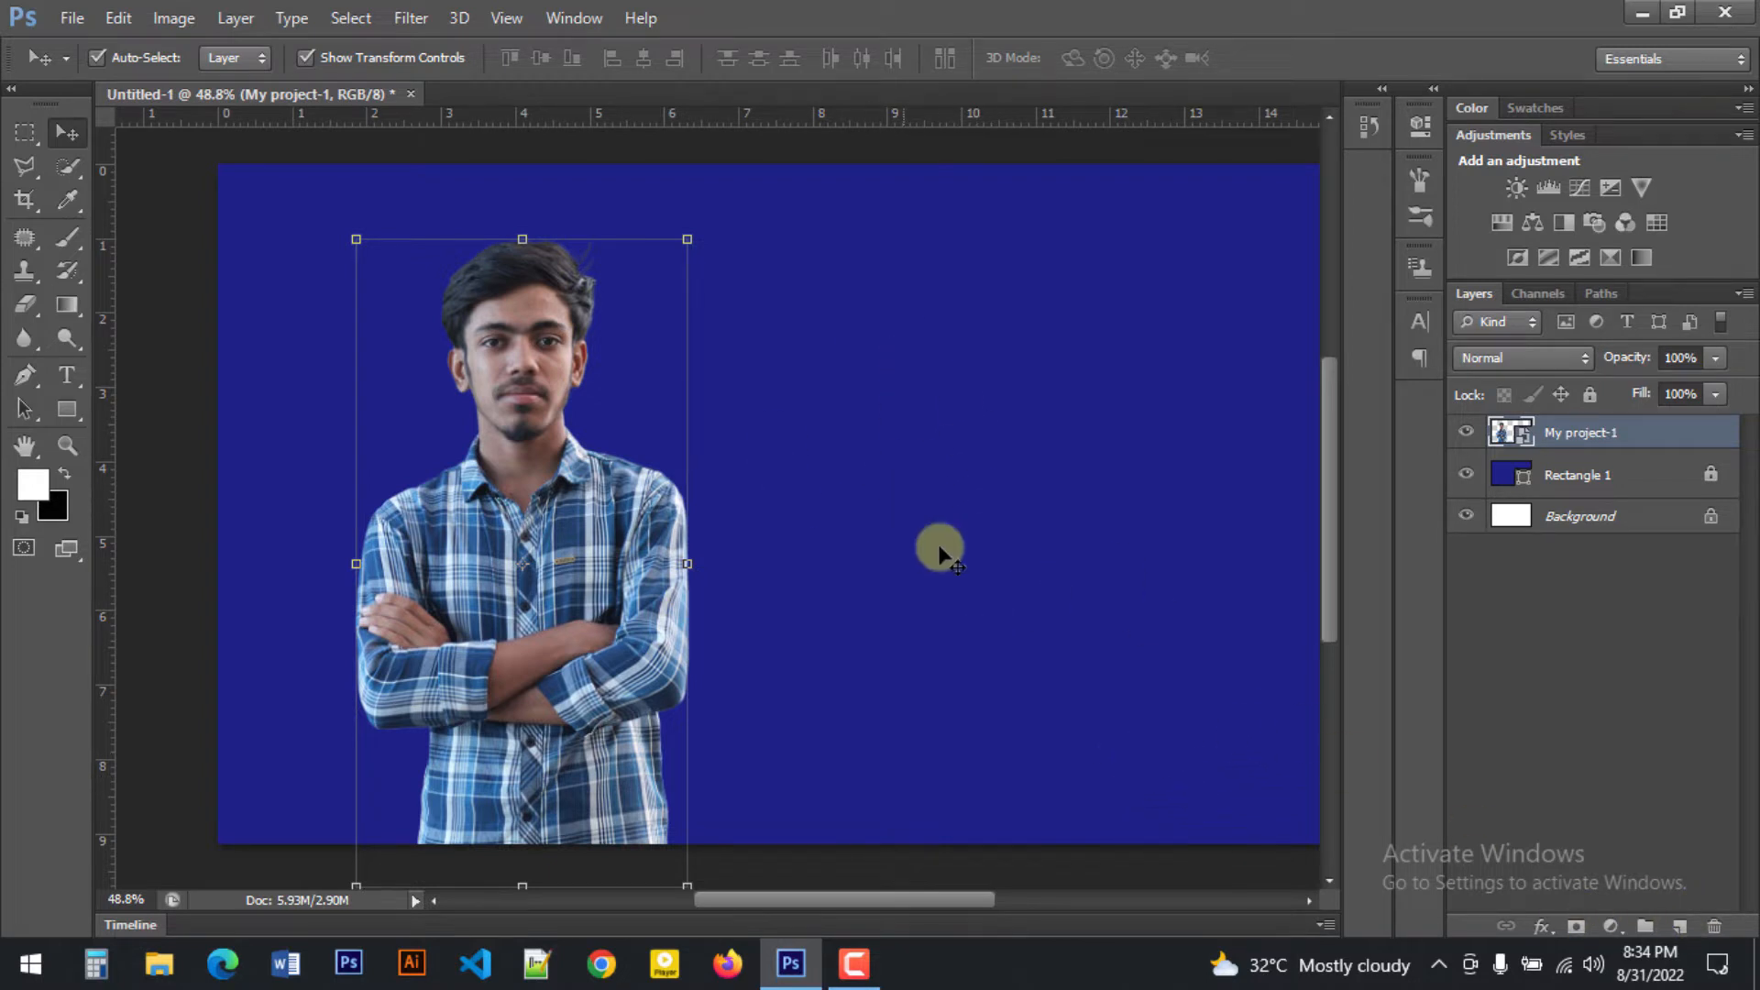
click(1542, 927)
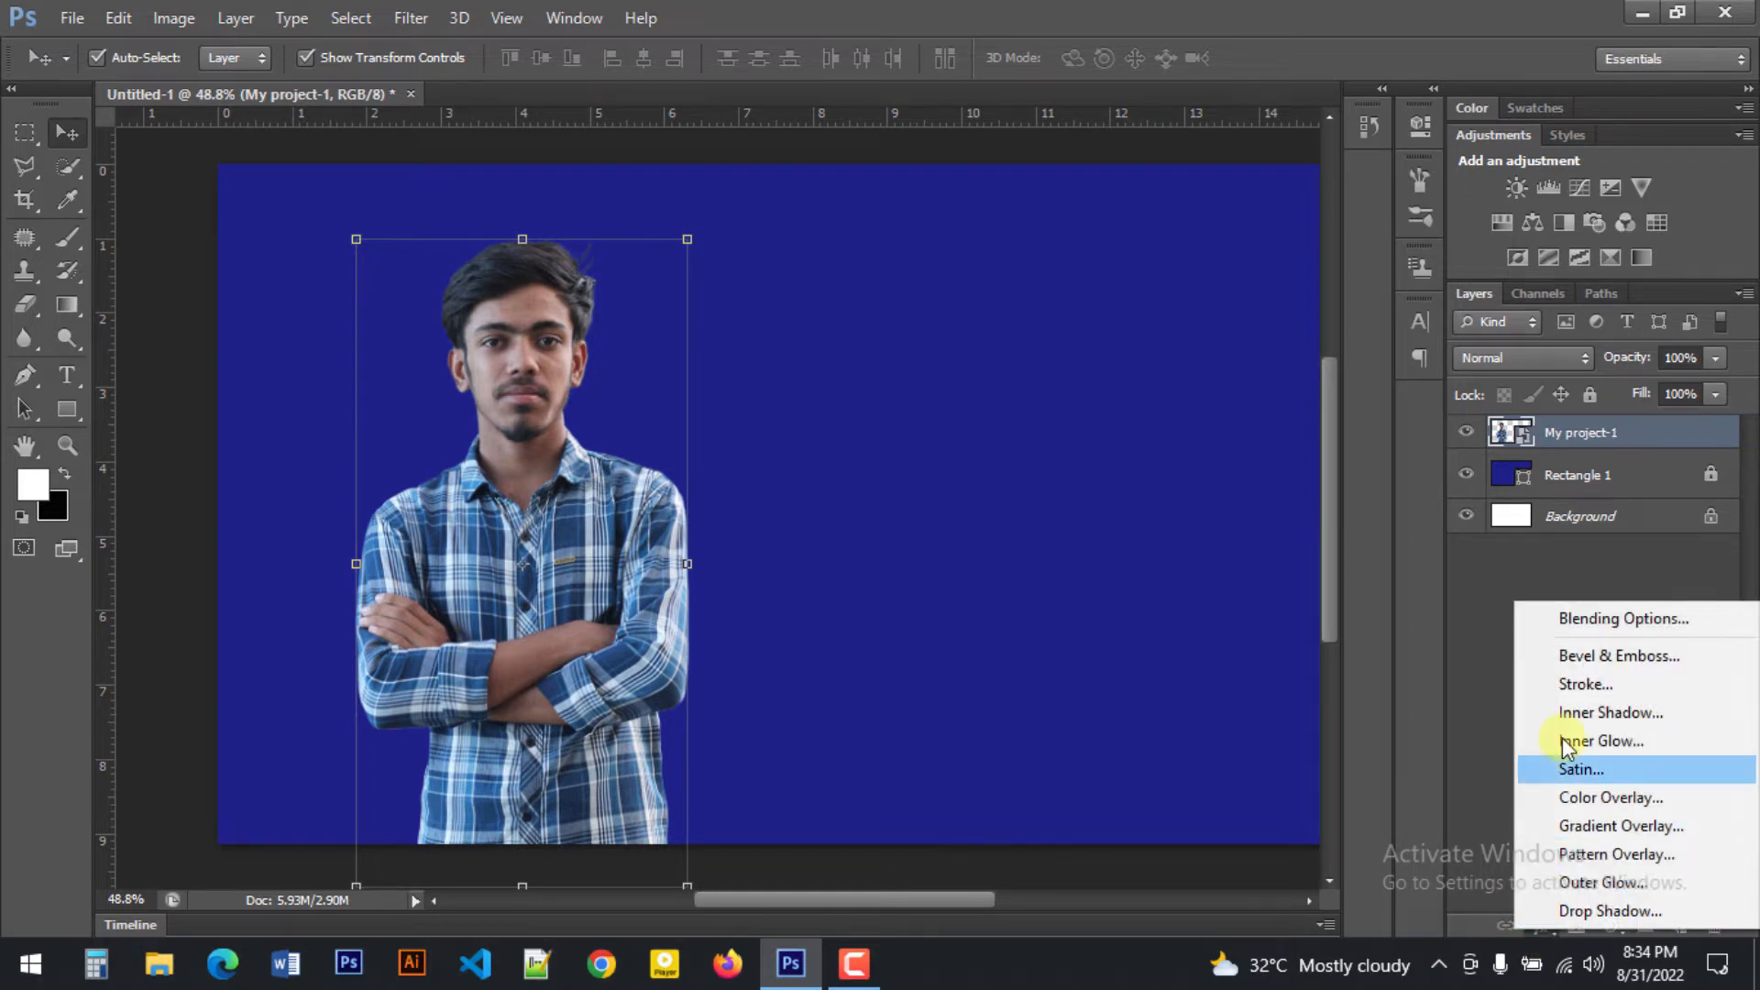
click(1582, 686)
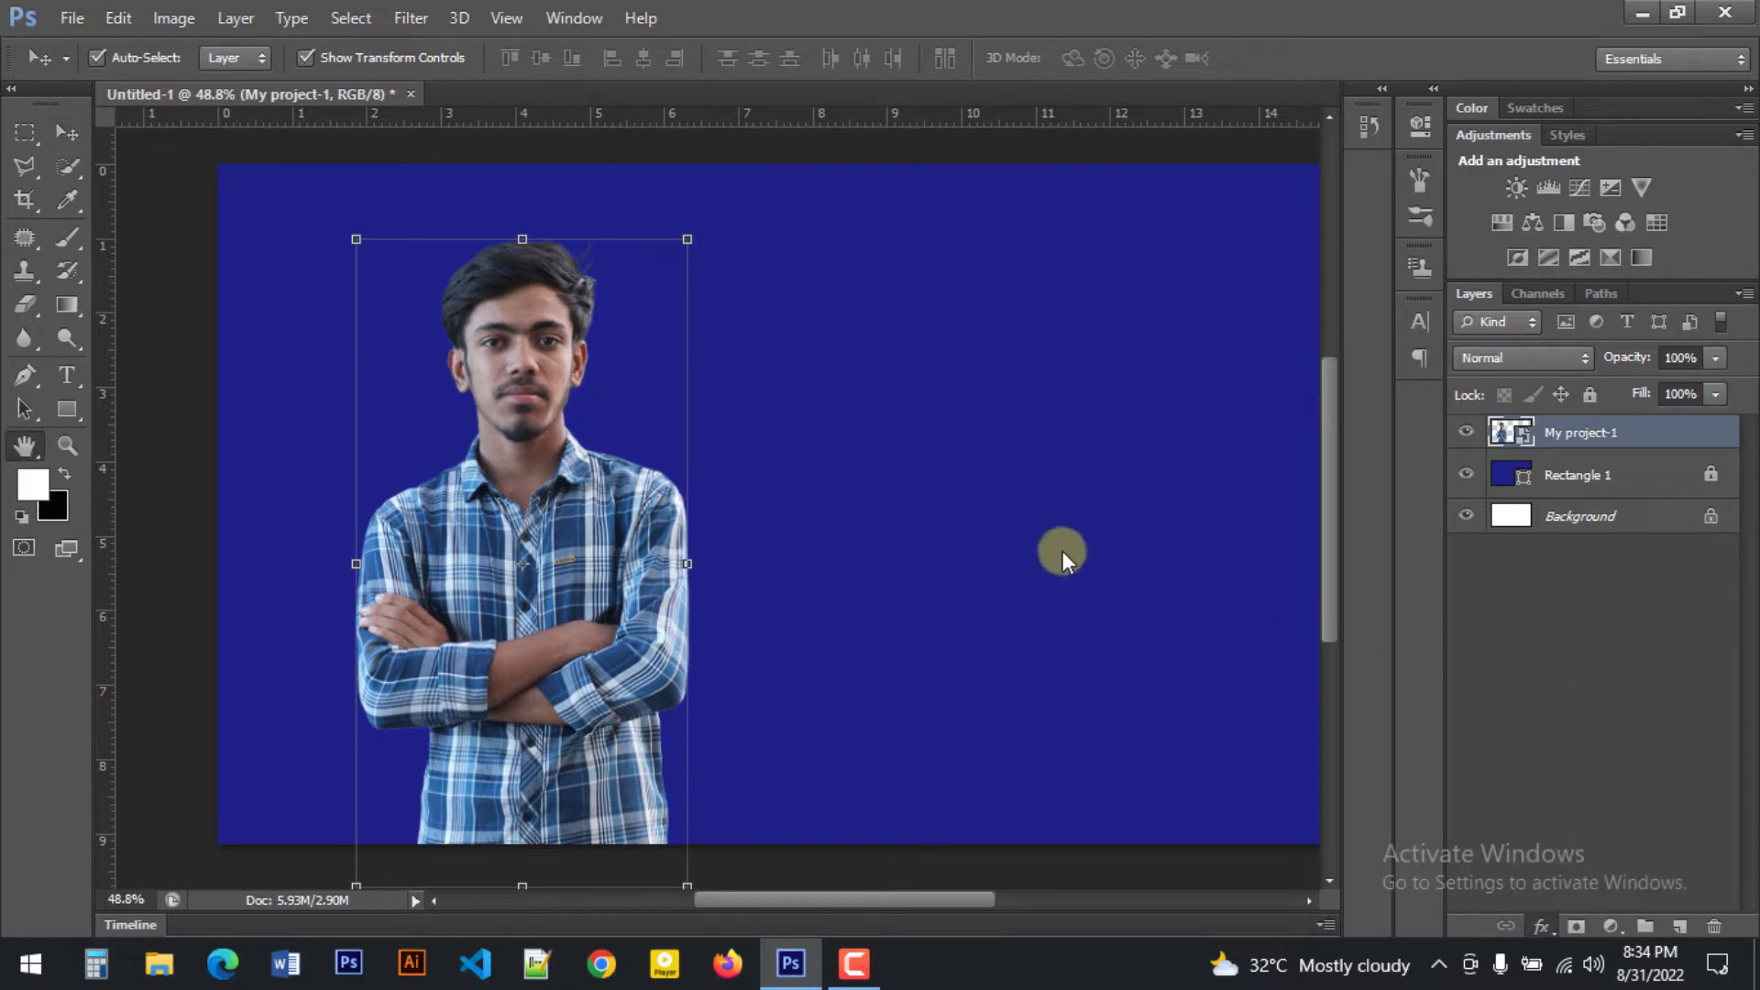
mouse_move(926, 295)
mouse_down()
mouse_move(1023, 156)
mouse_move(1012, 137)
mouse_up()
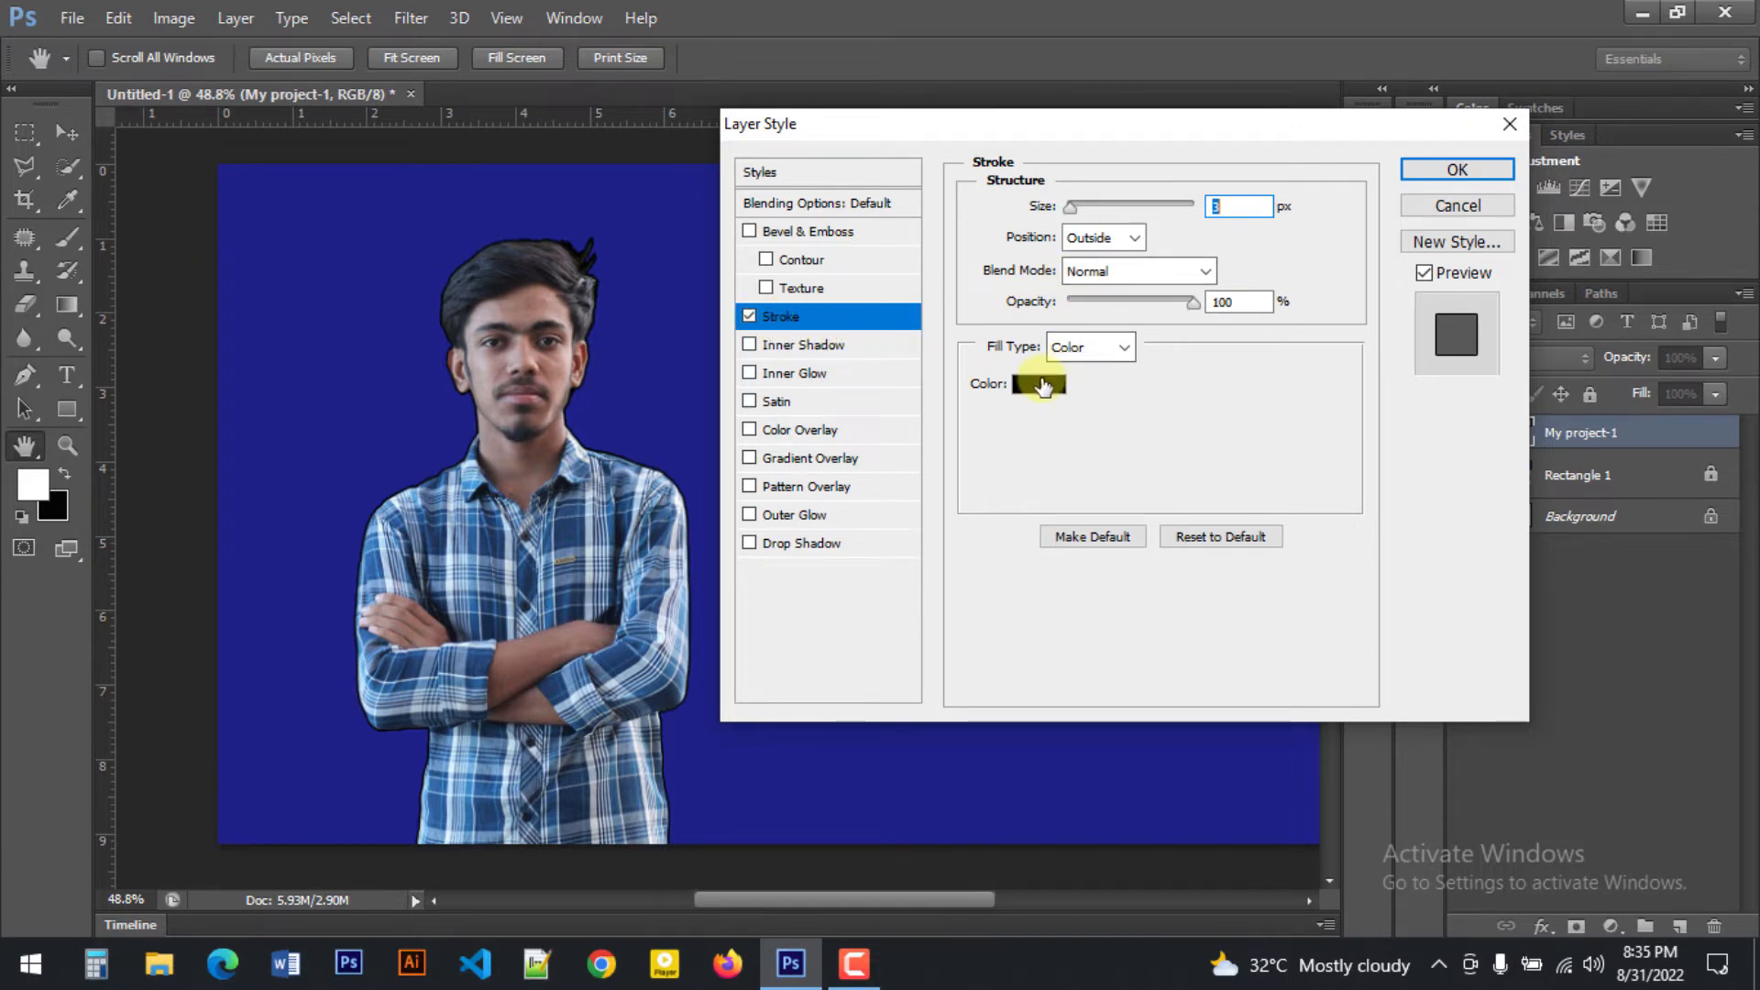
click(1044, 390)
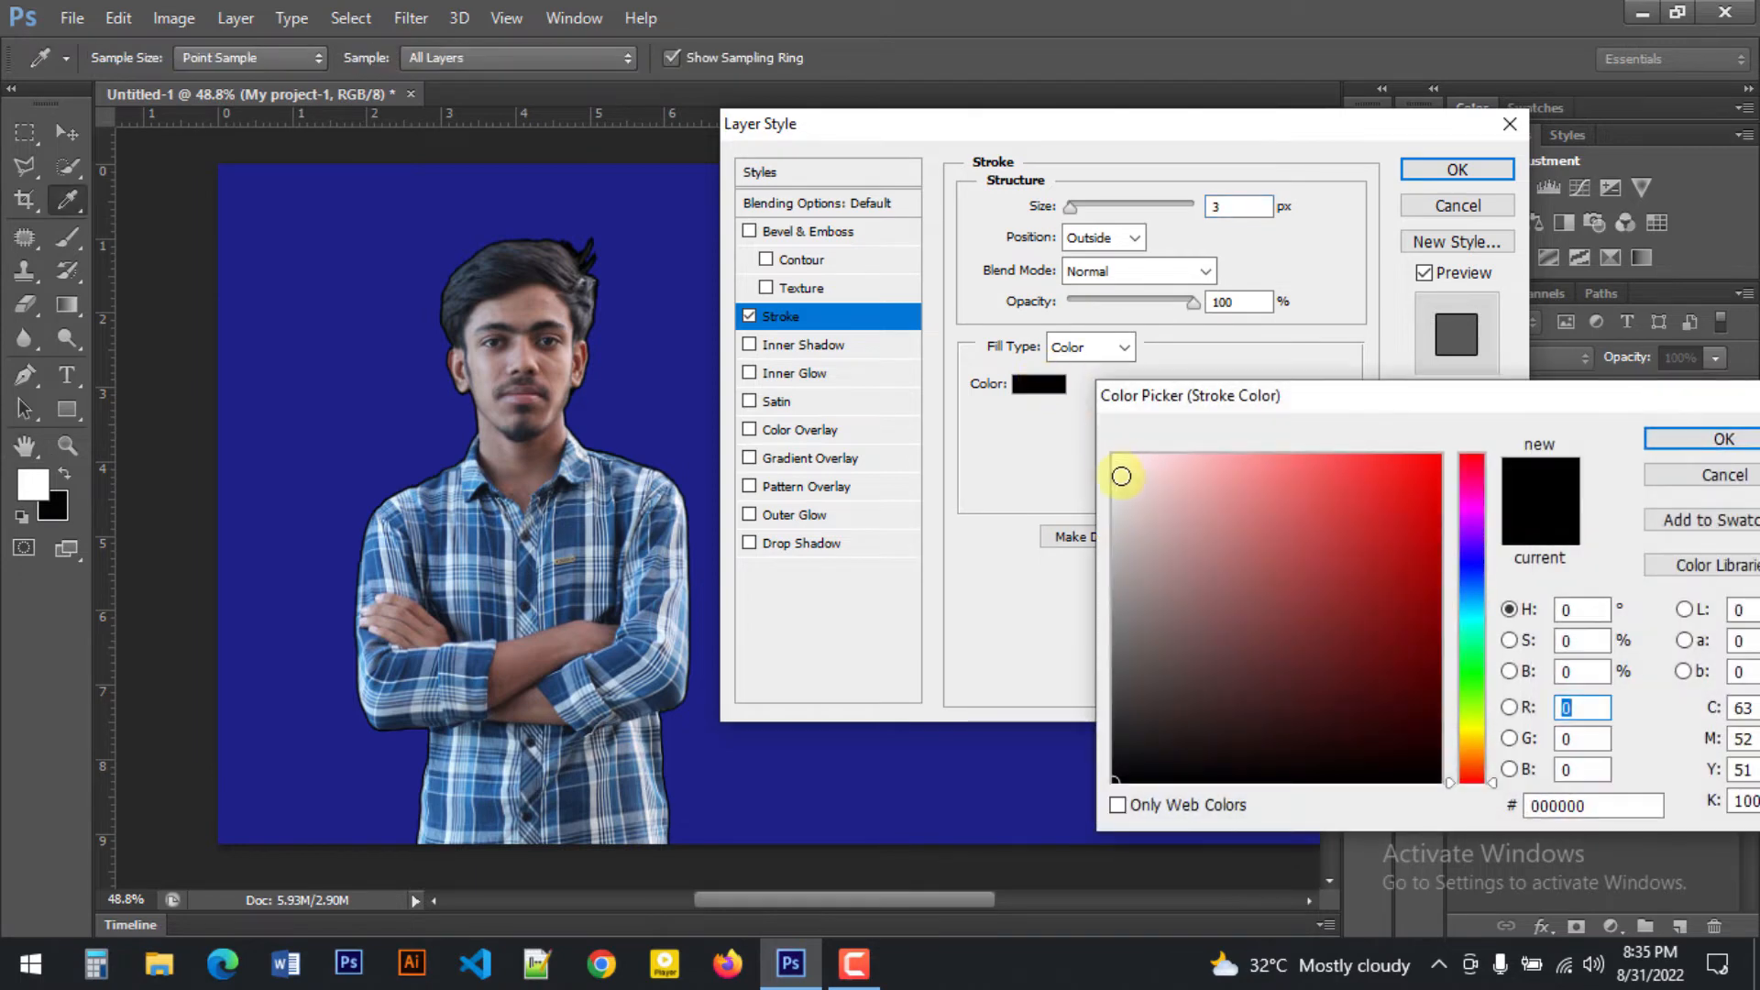
drag(1119, 475, 1112, 453)
click(1684, 439)
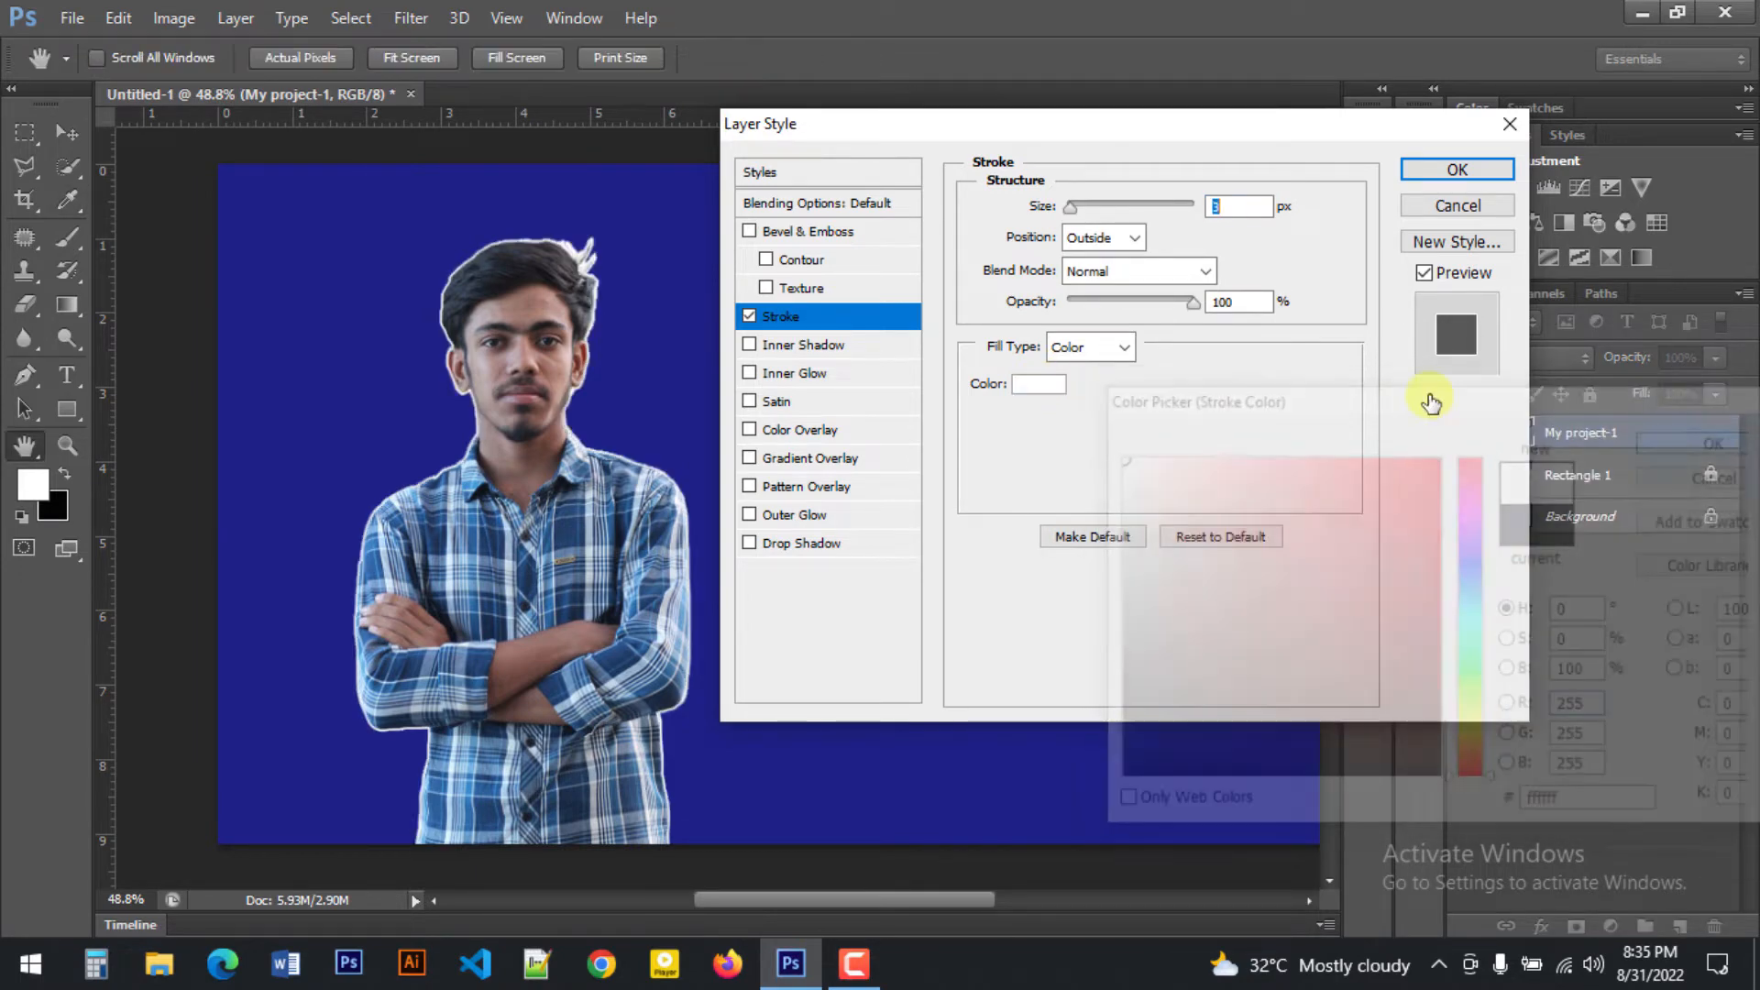
mouse_move(1072, 209)
mouse_down()
mouse_move(1108, 209)
mouse_move(1081, 220)
mouse_up()
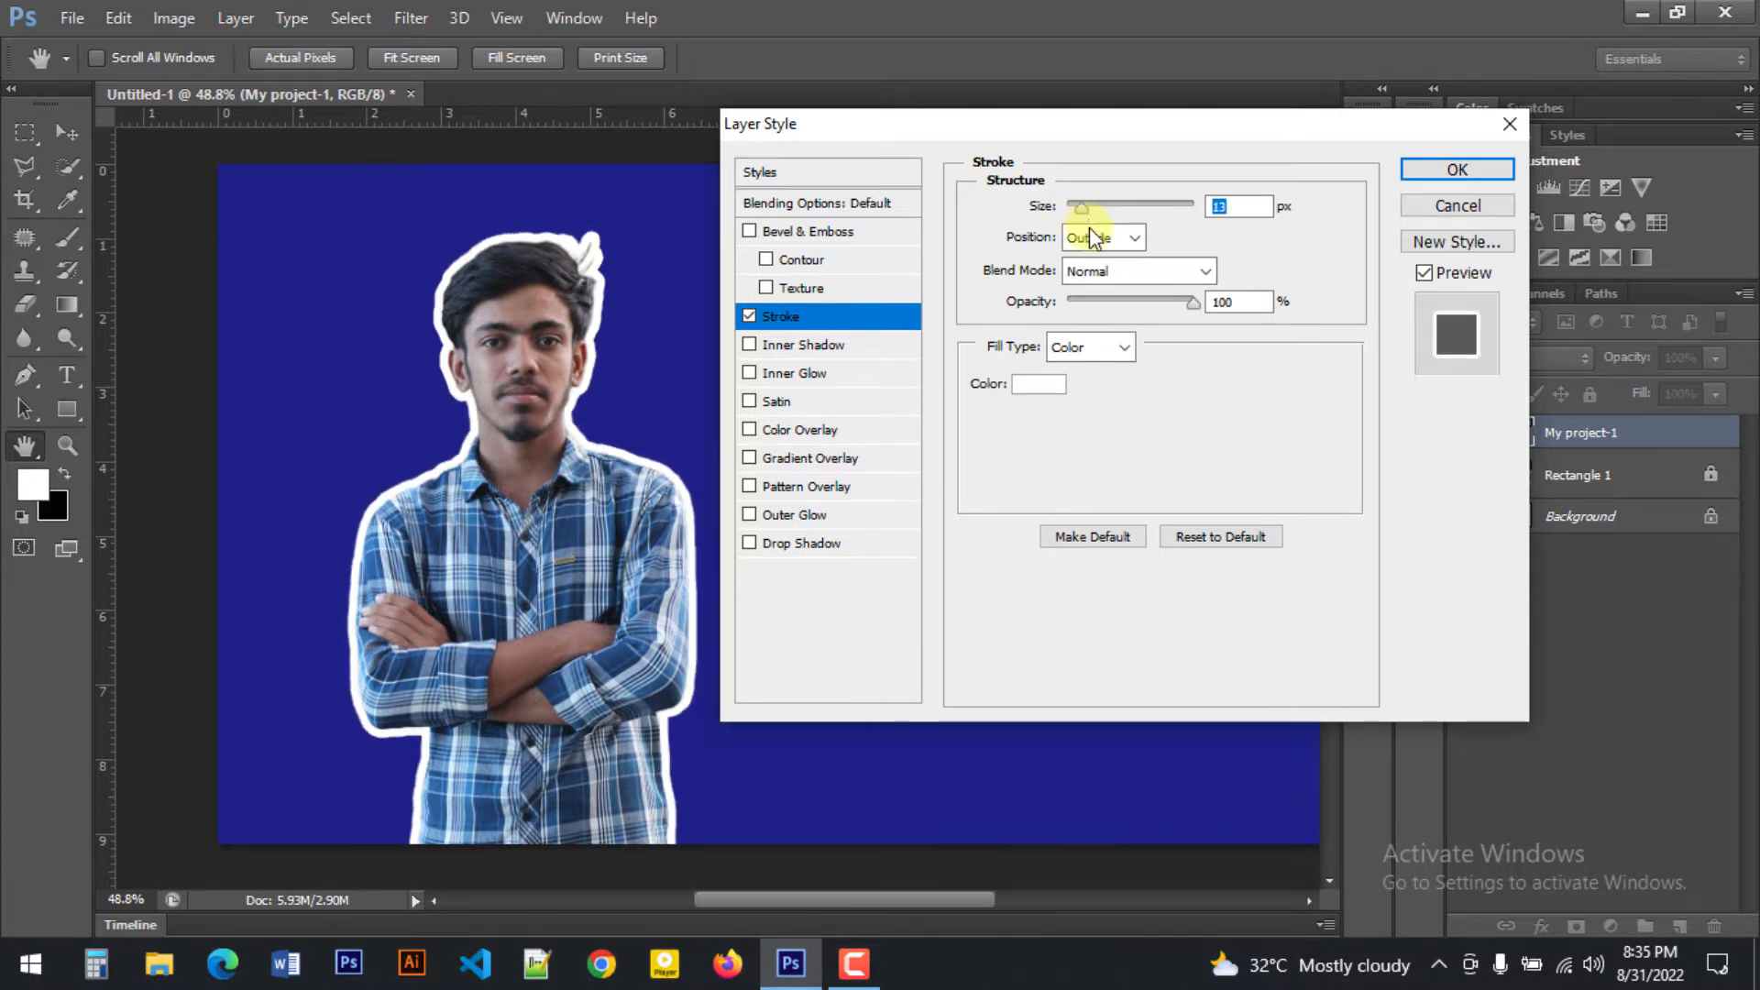
Try the Inside and Center positions for the stroke and return it to Outside.
click(1095, 240)
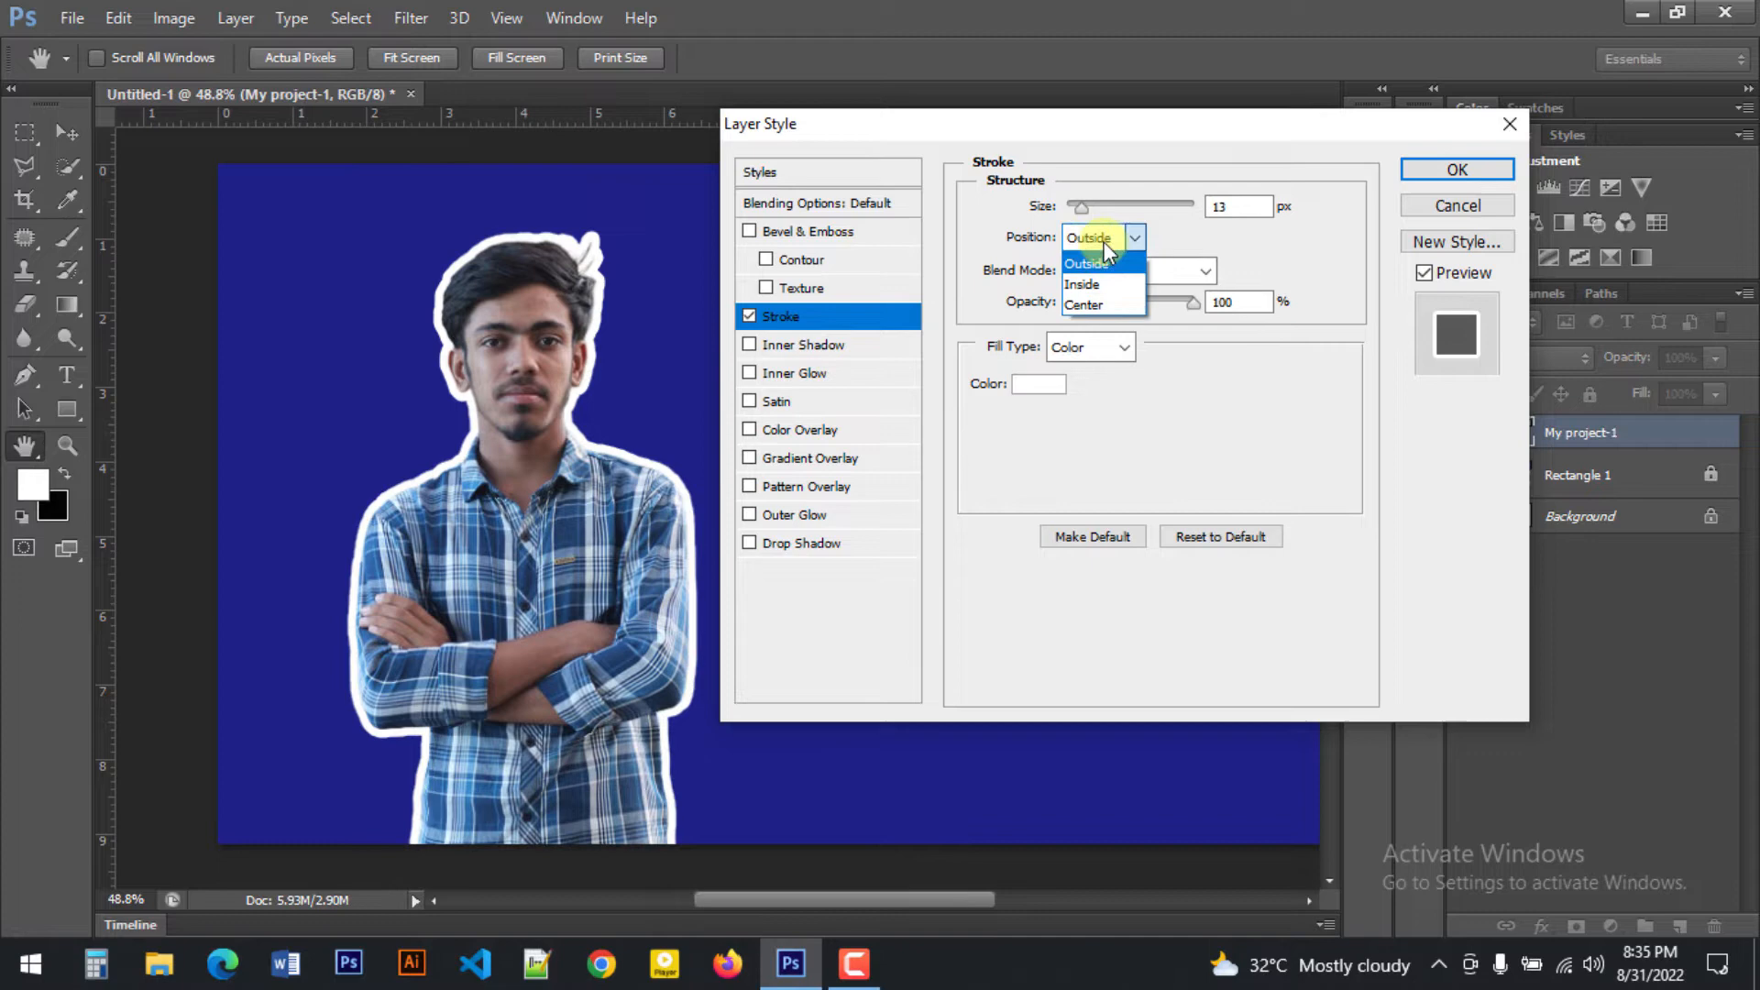
click(1092, 288)
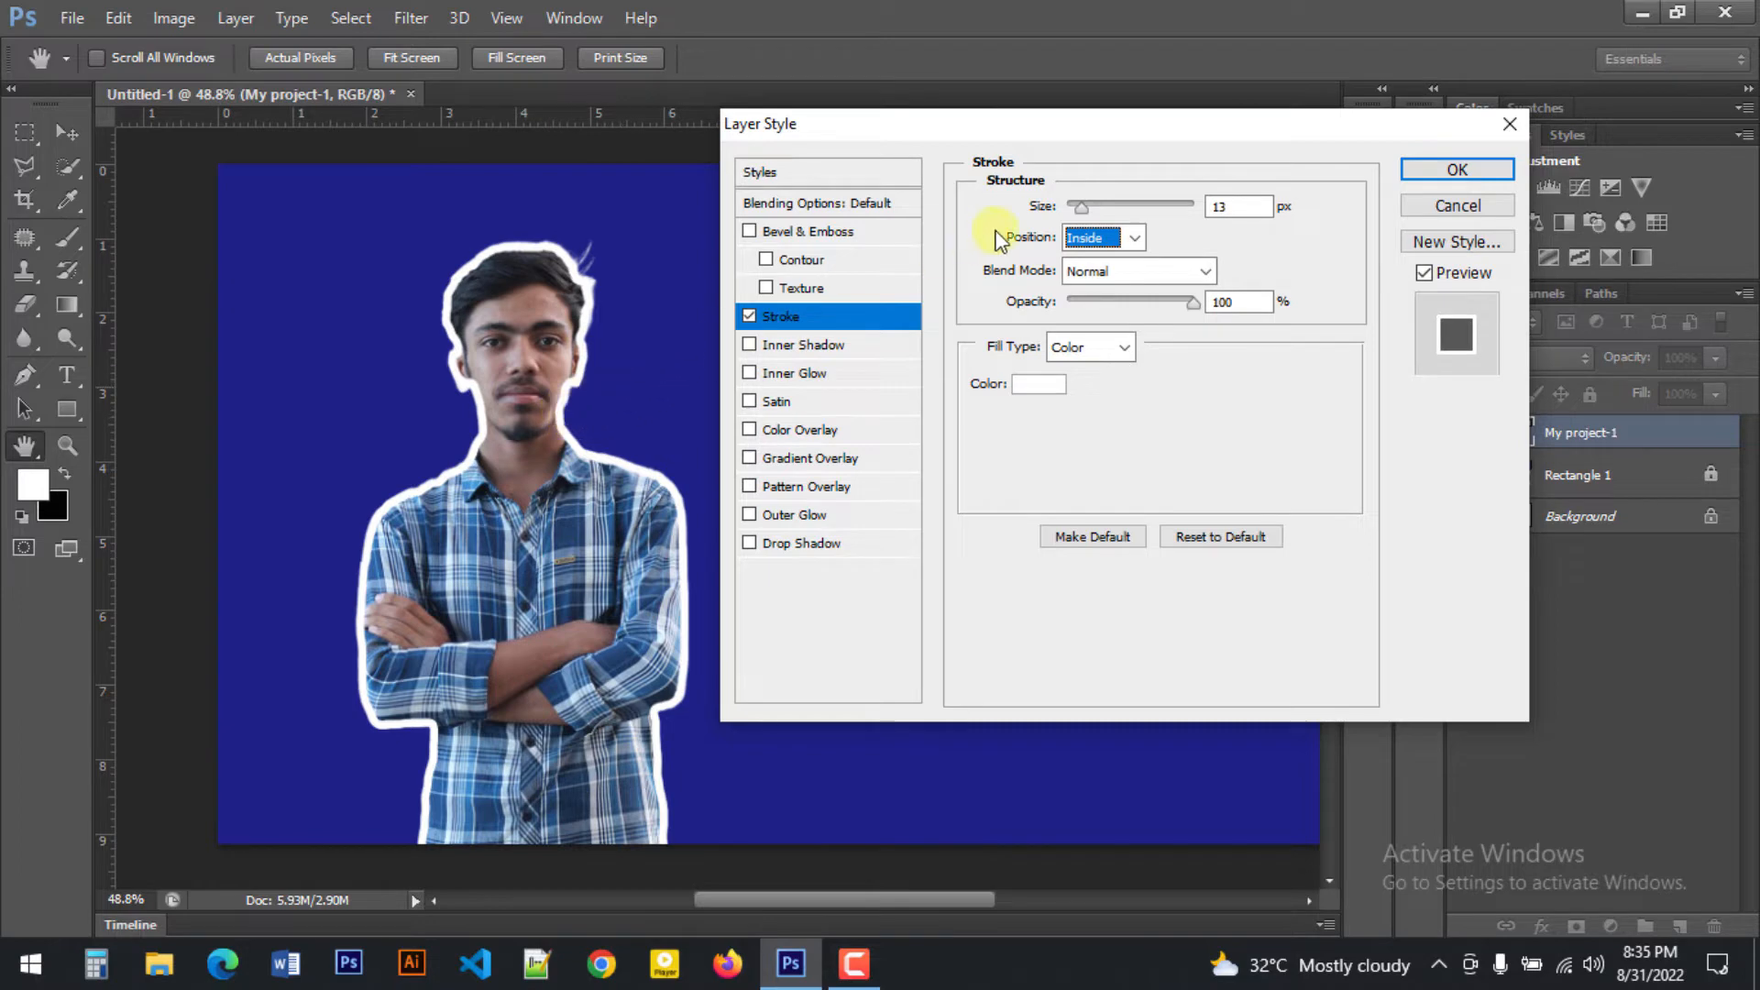
click(1095, 238)
click(1084, 272)
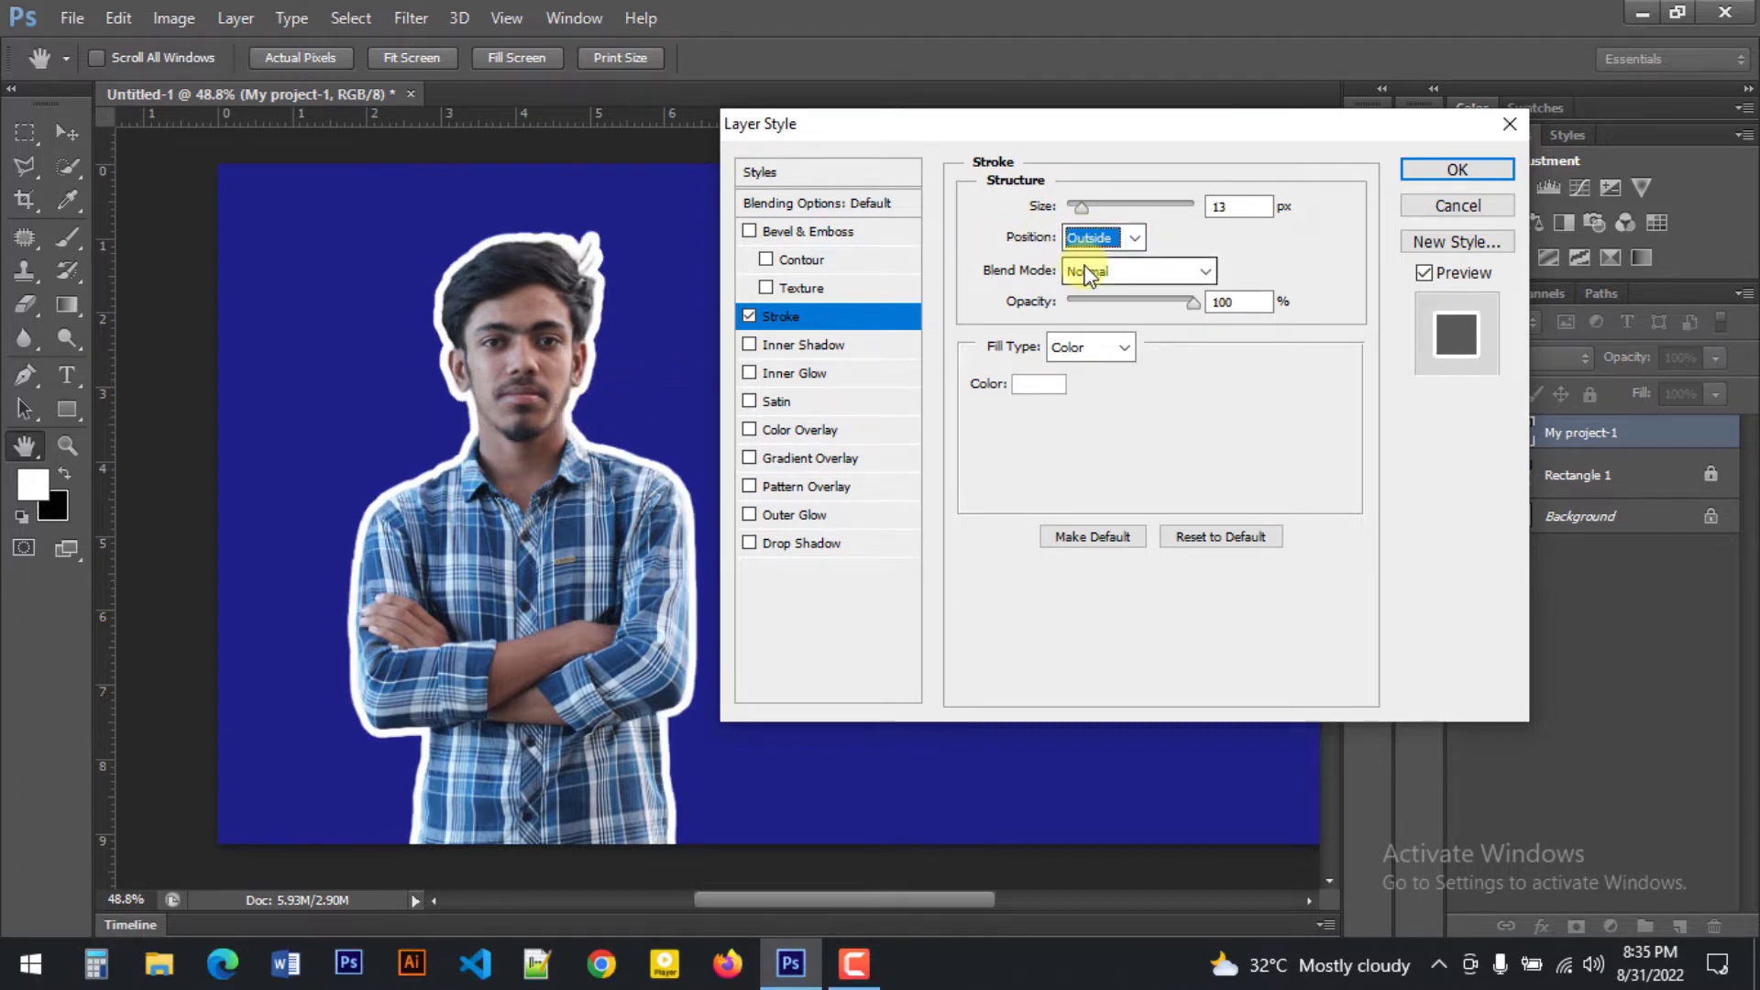
click(1098, 239)
click(1095, 302)
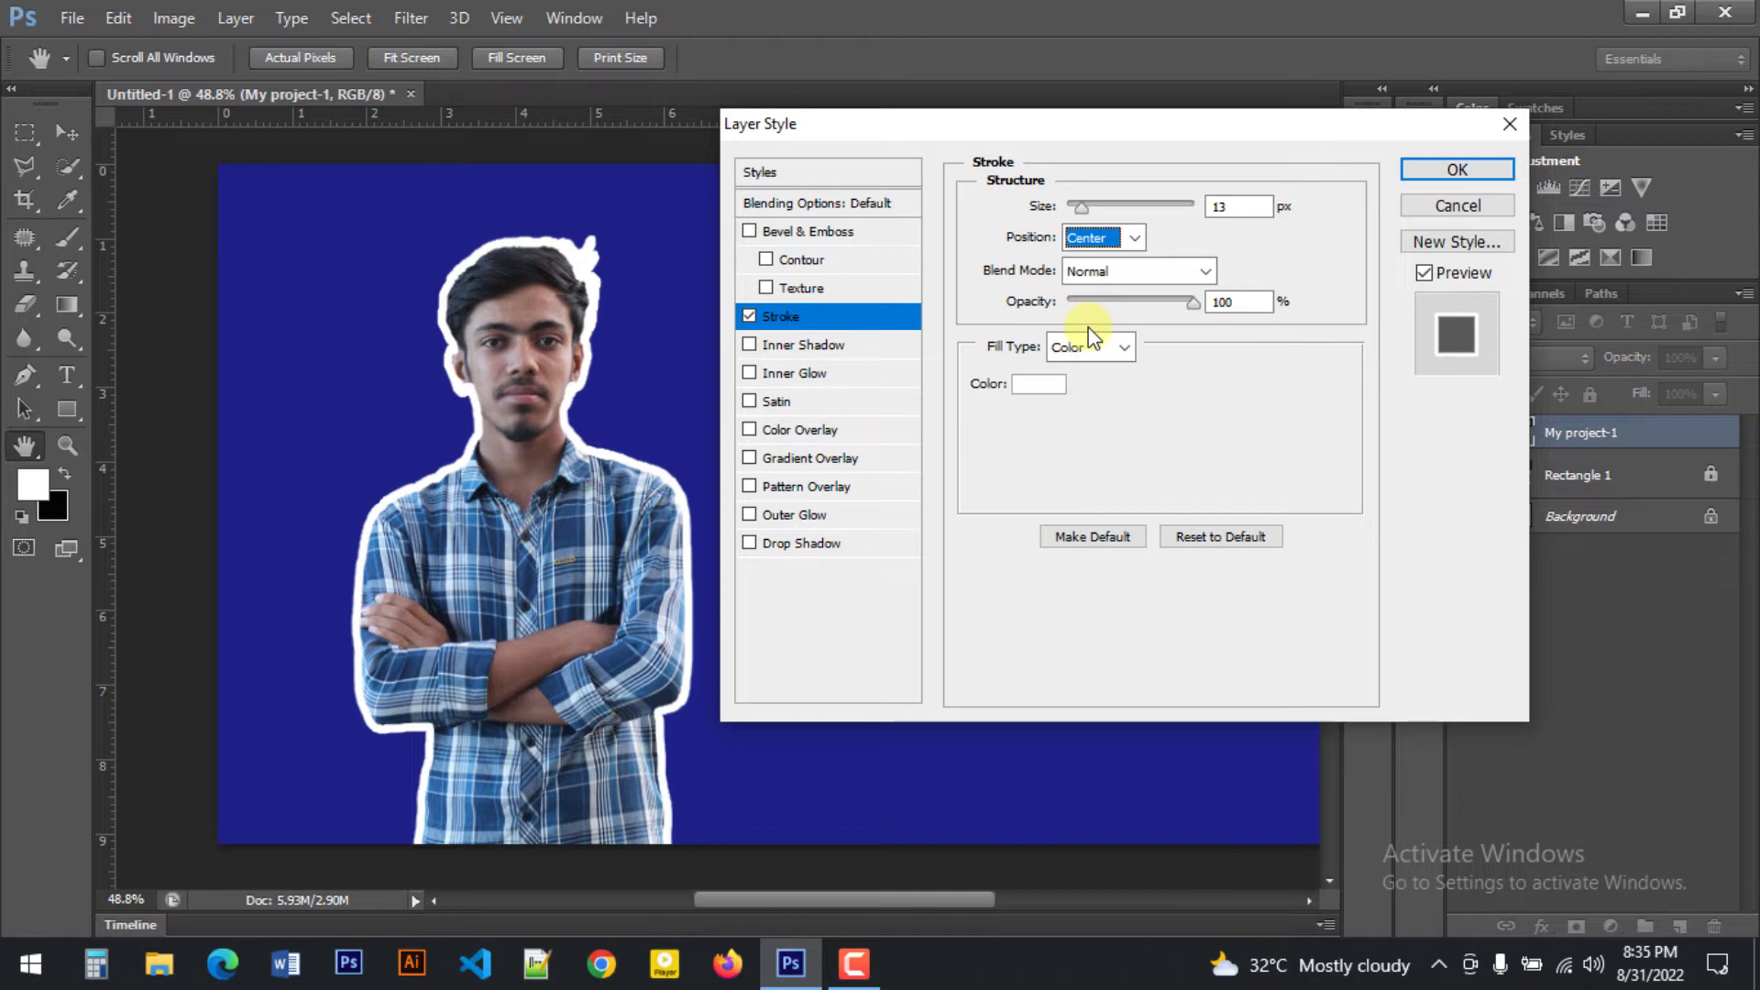
click(1120, 240)
click(1124, 265)
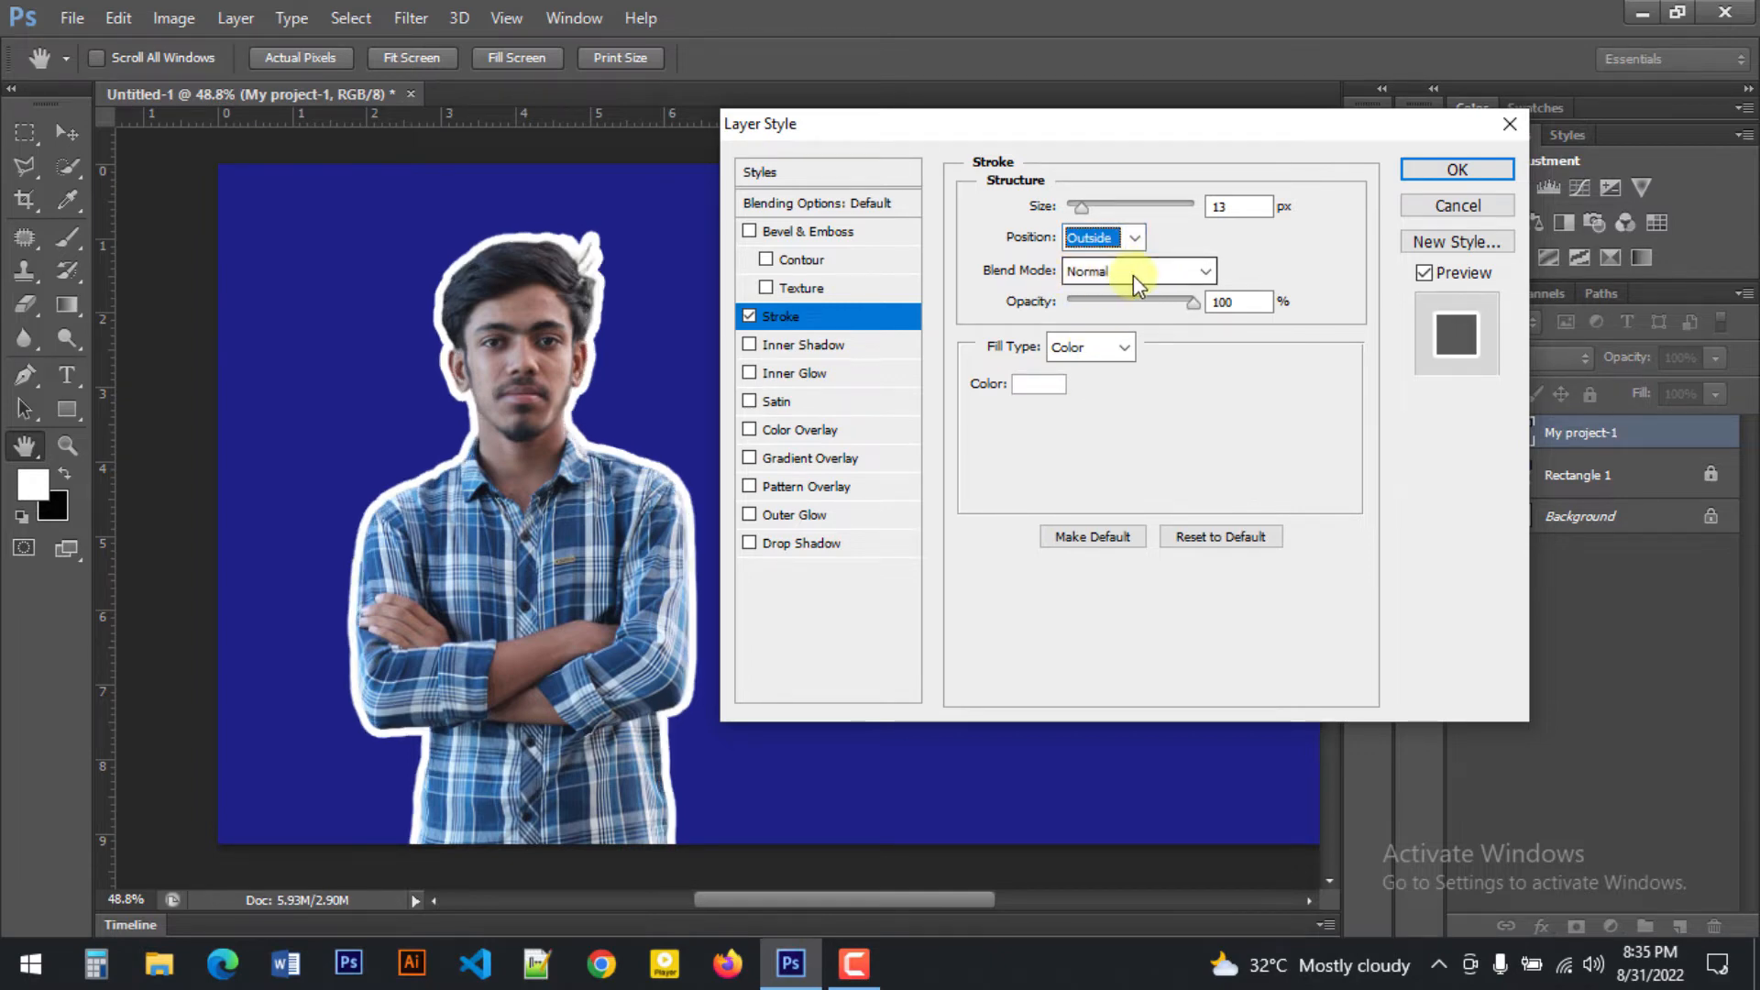
Try the Darker Color and Lighter Color blend modes on the stroke, then restore Normal and keep opacity at 100%.
click(1136, 275)
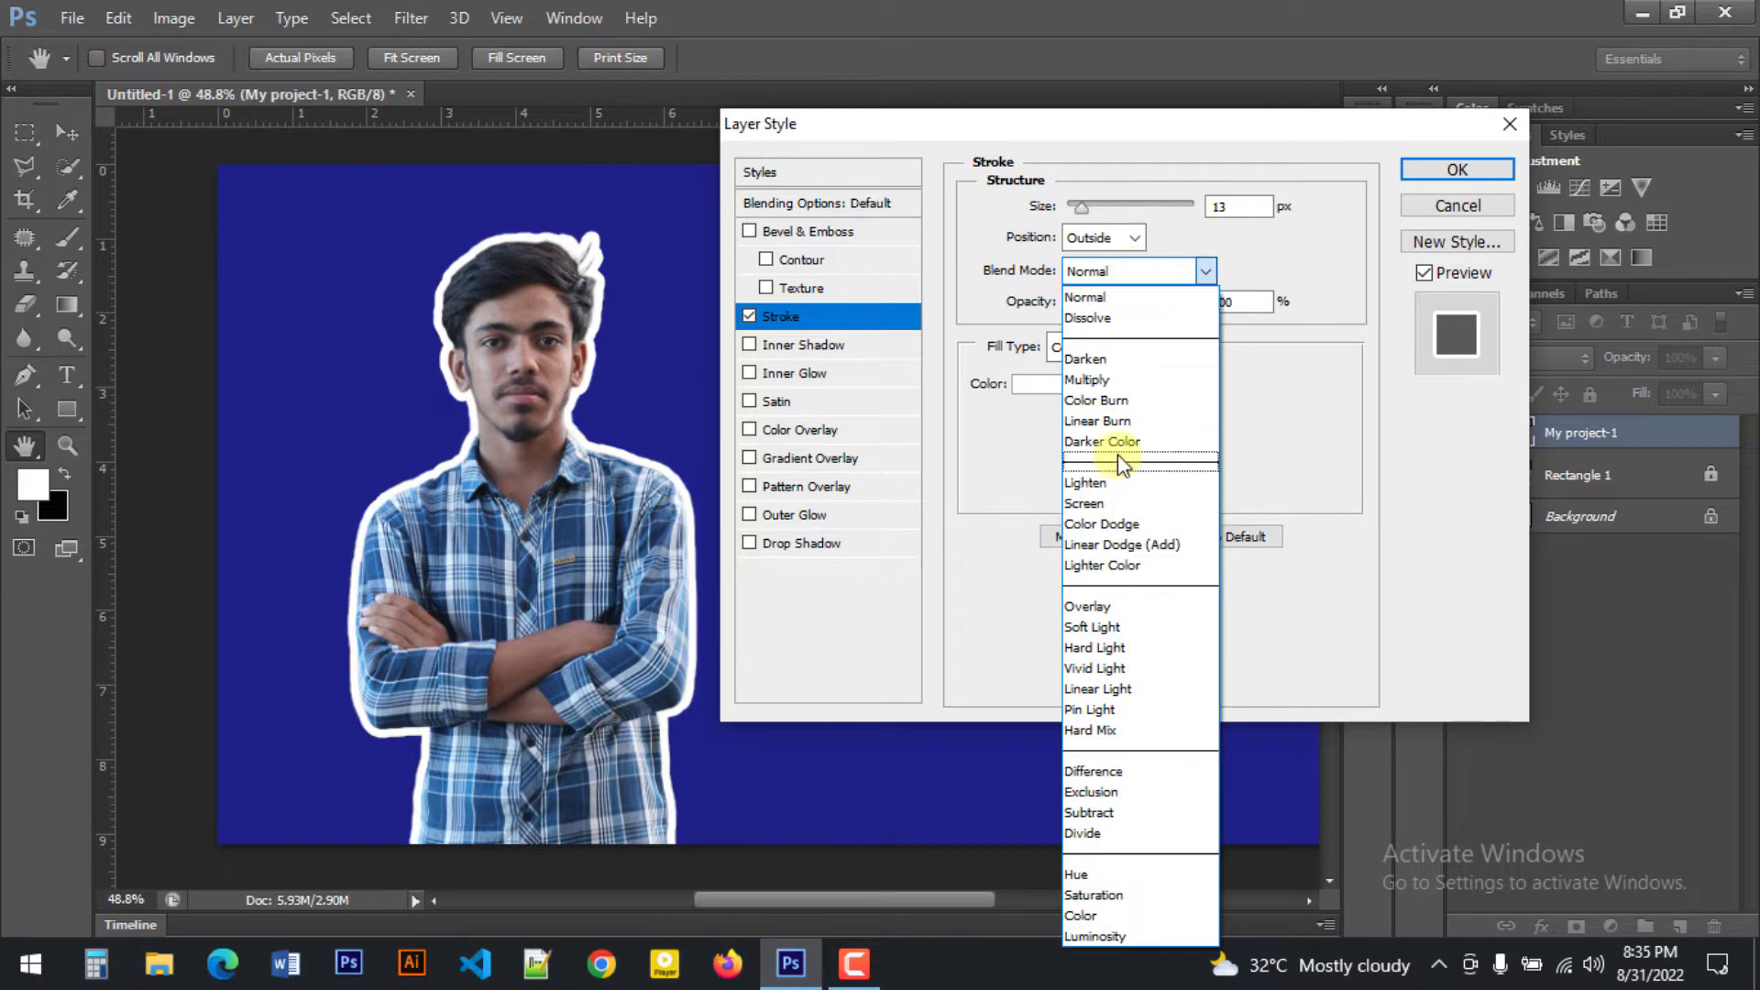
click(1108, 442)
click(1116, 275)
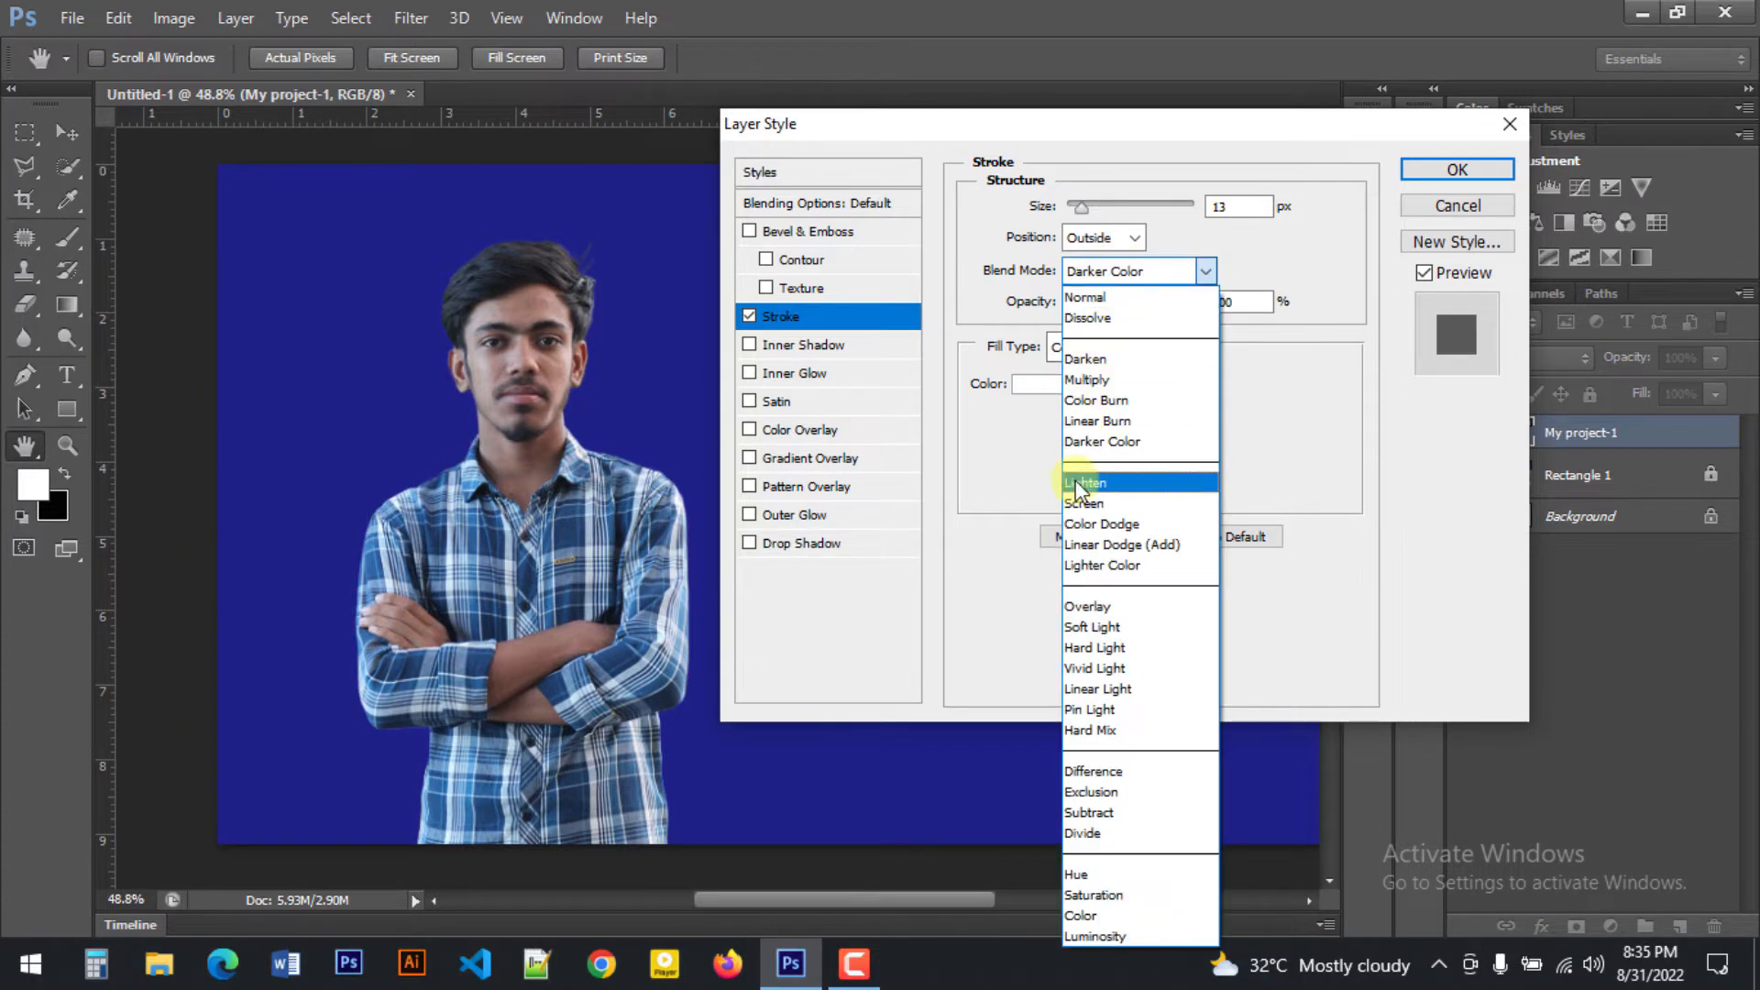
click(1078, 557)
click(1152, 279)
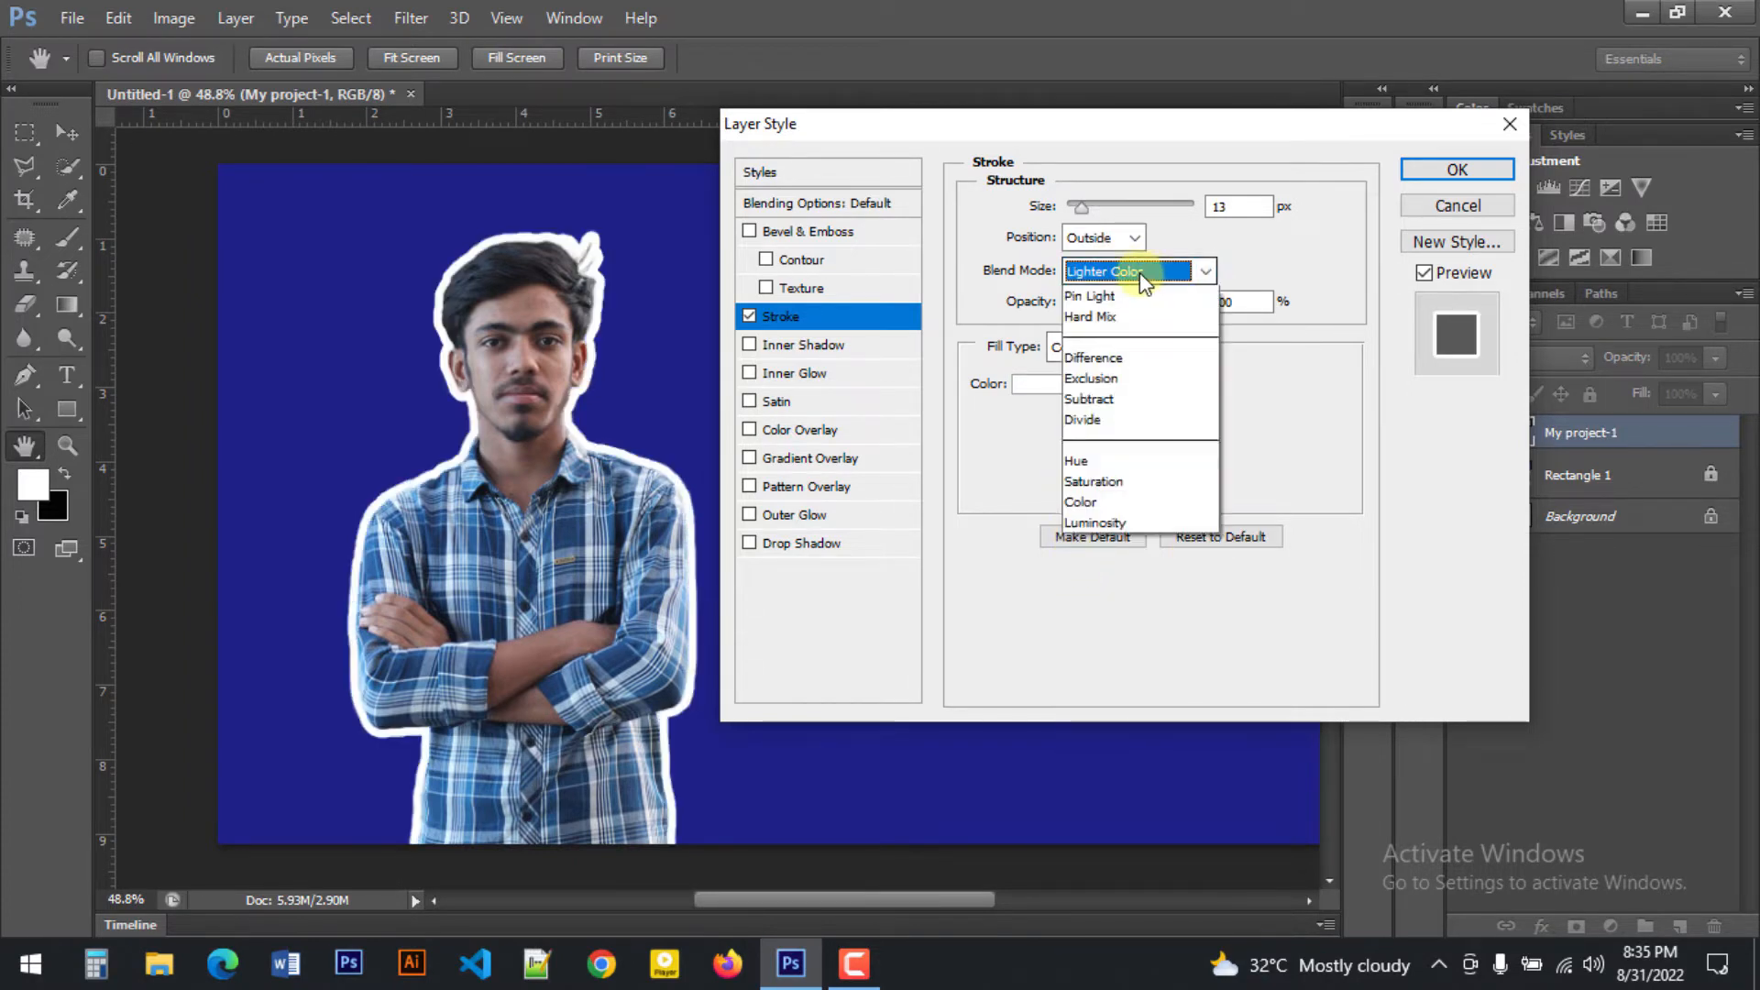
click(1100, 295)
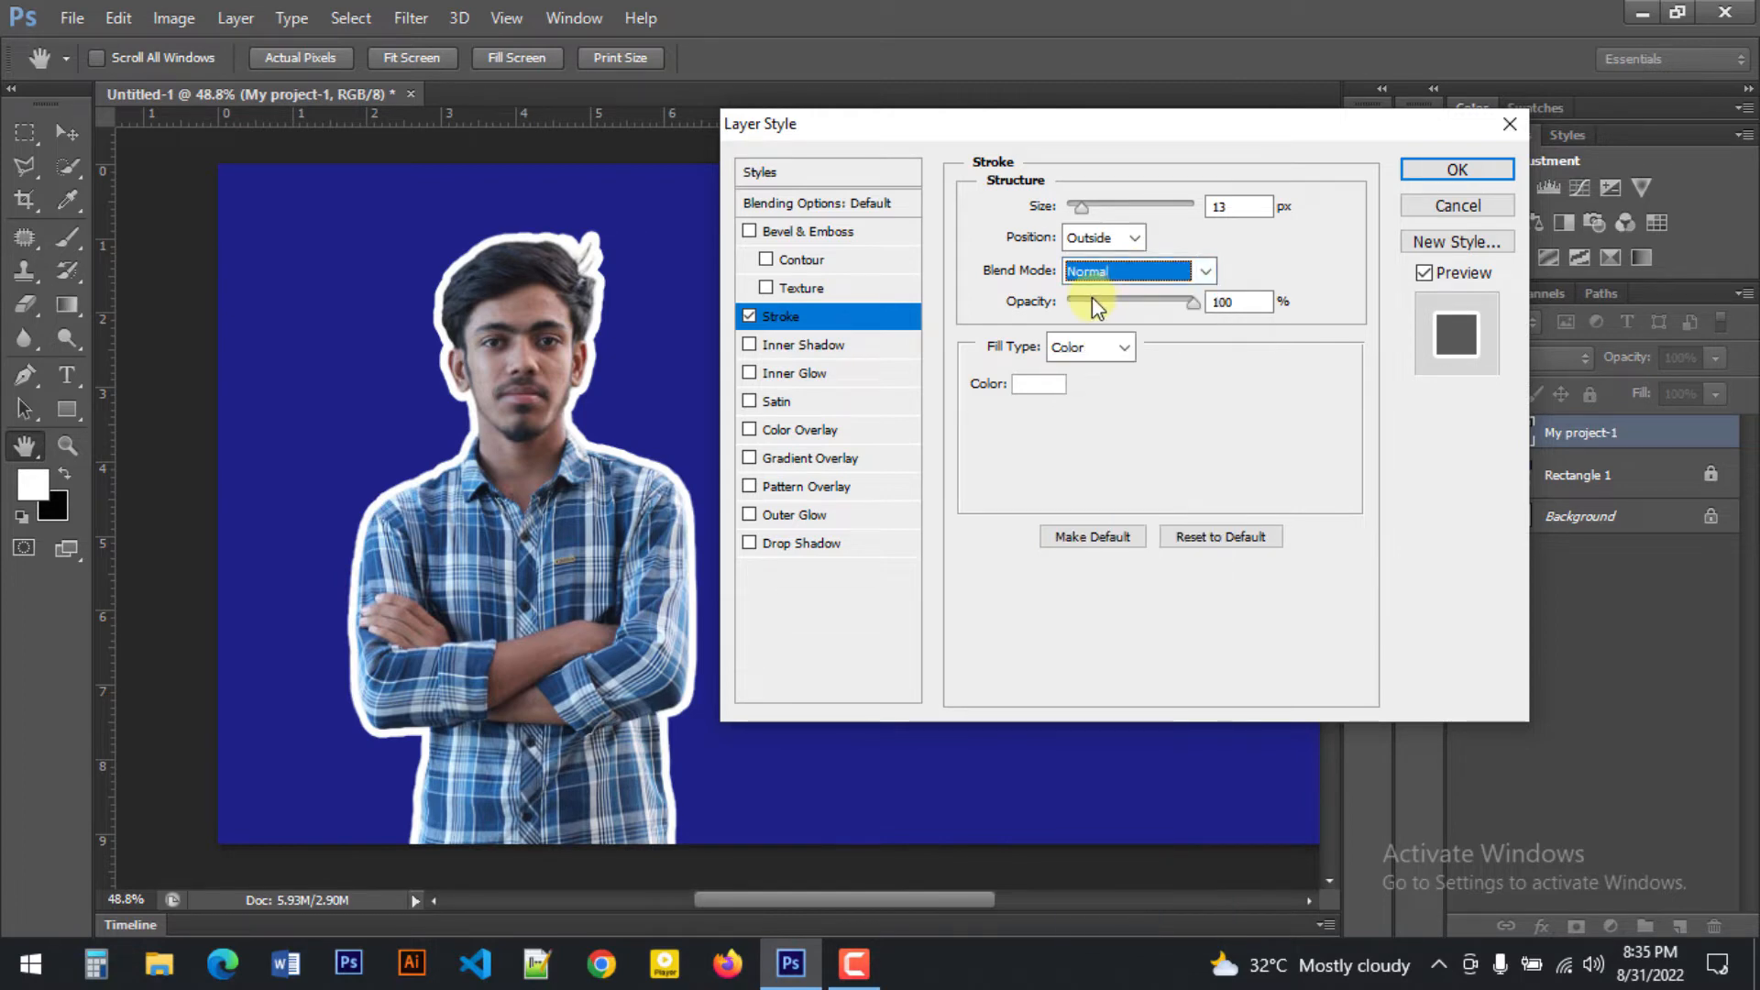
mouse_move(1196, 309)
mouse_down()
mouse_move(1112, 310)
mouse_move(1190, 306)
mouse_move(1115, 330)
mouse_move(1222, 314)
mouse_up()
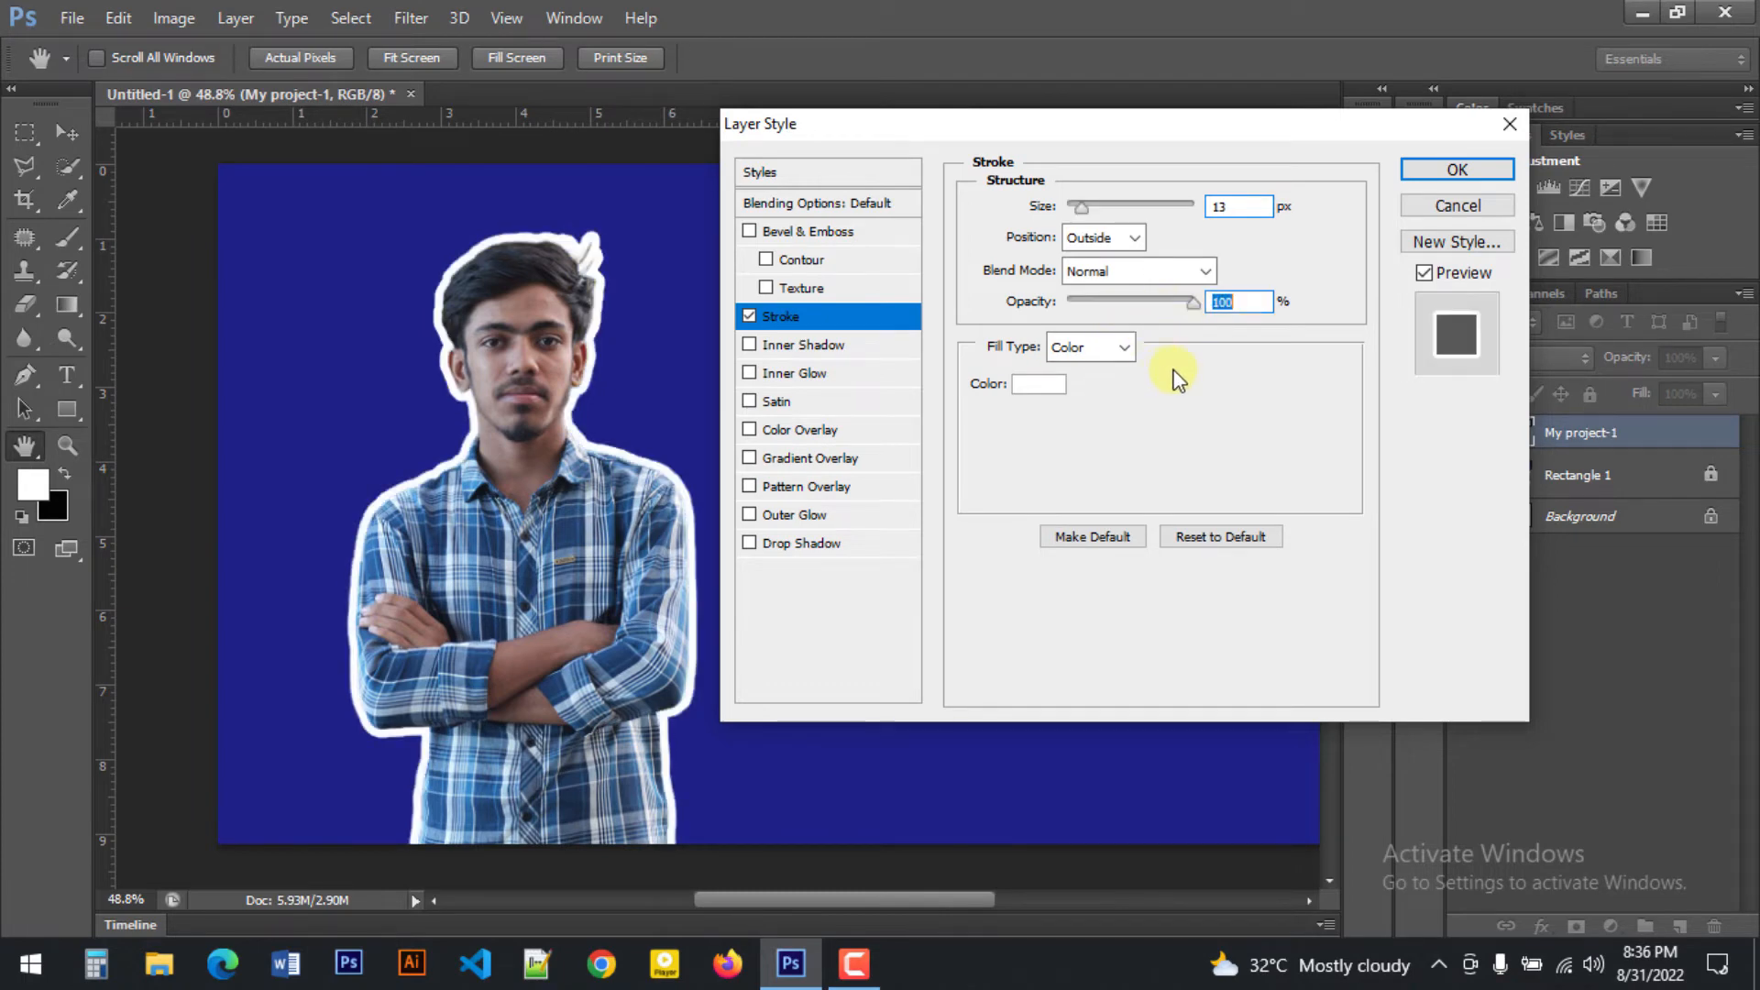
Change the stroke's fill type to Gradient and apply the Orange, Yellow, Orange preset.
click(1125, 347)
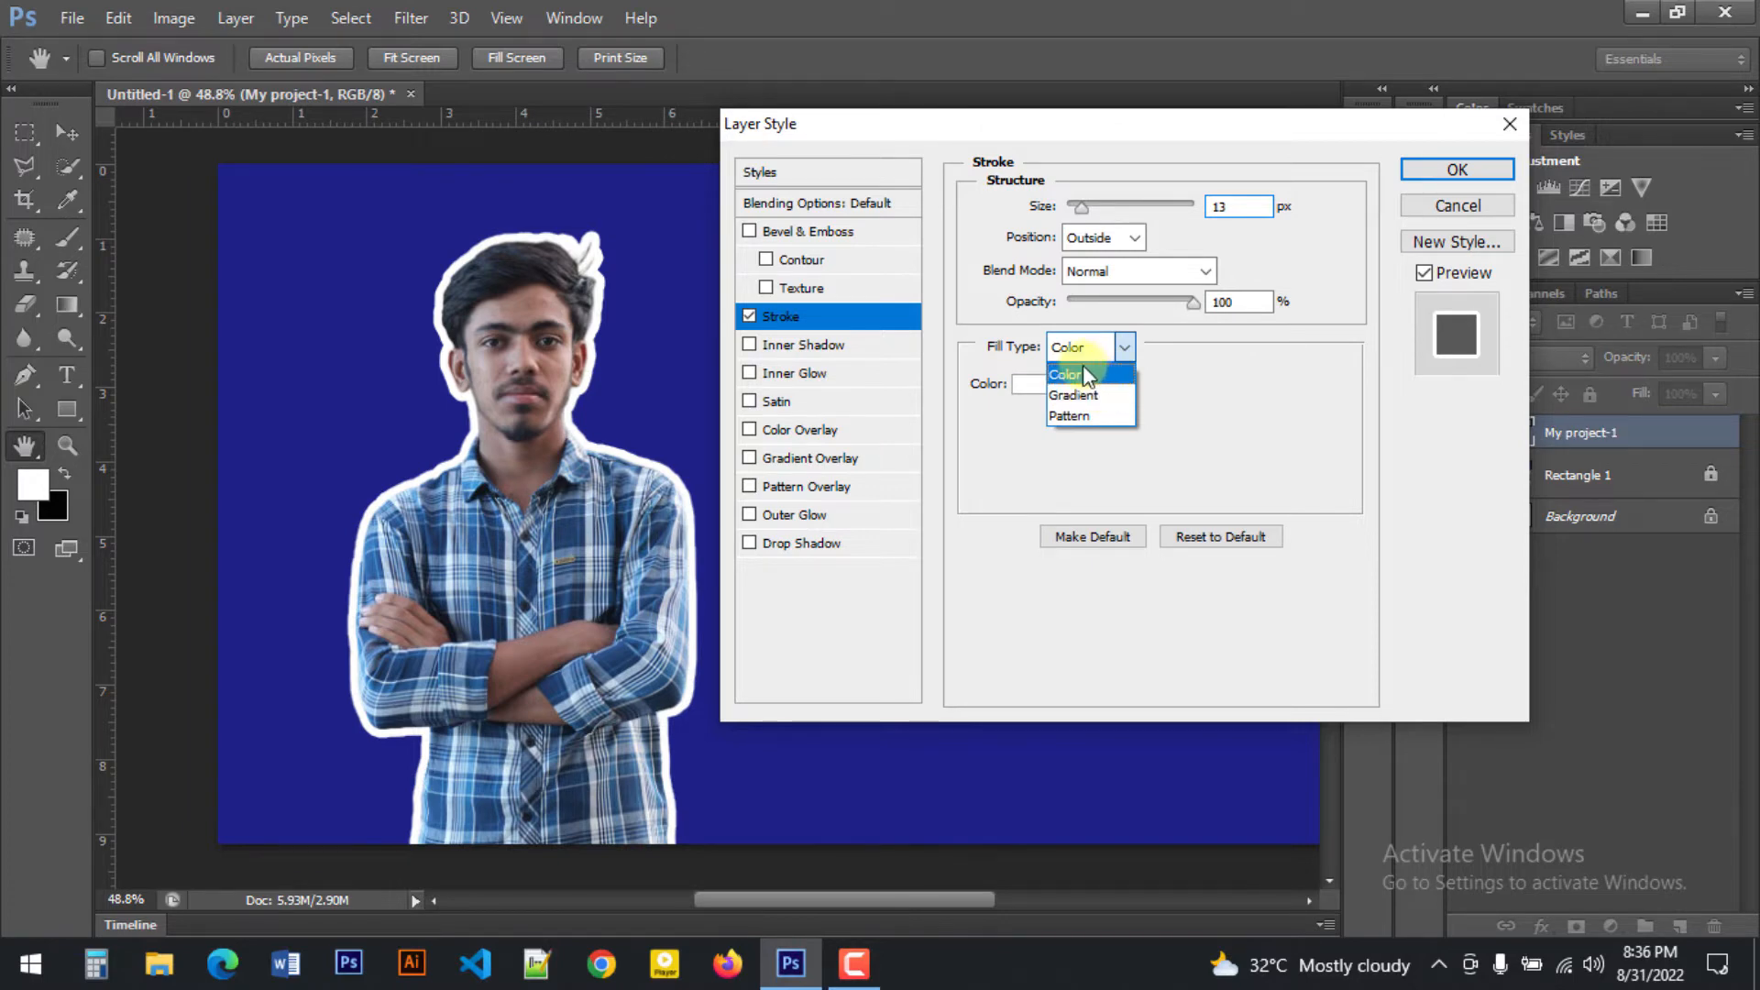
click(1078, 372)
click(1117, 347)
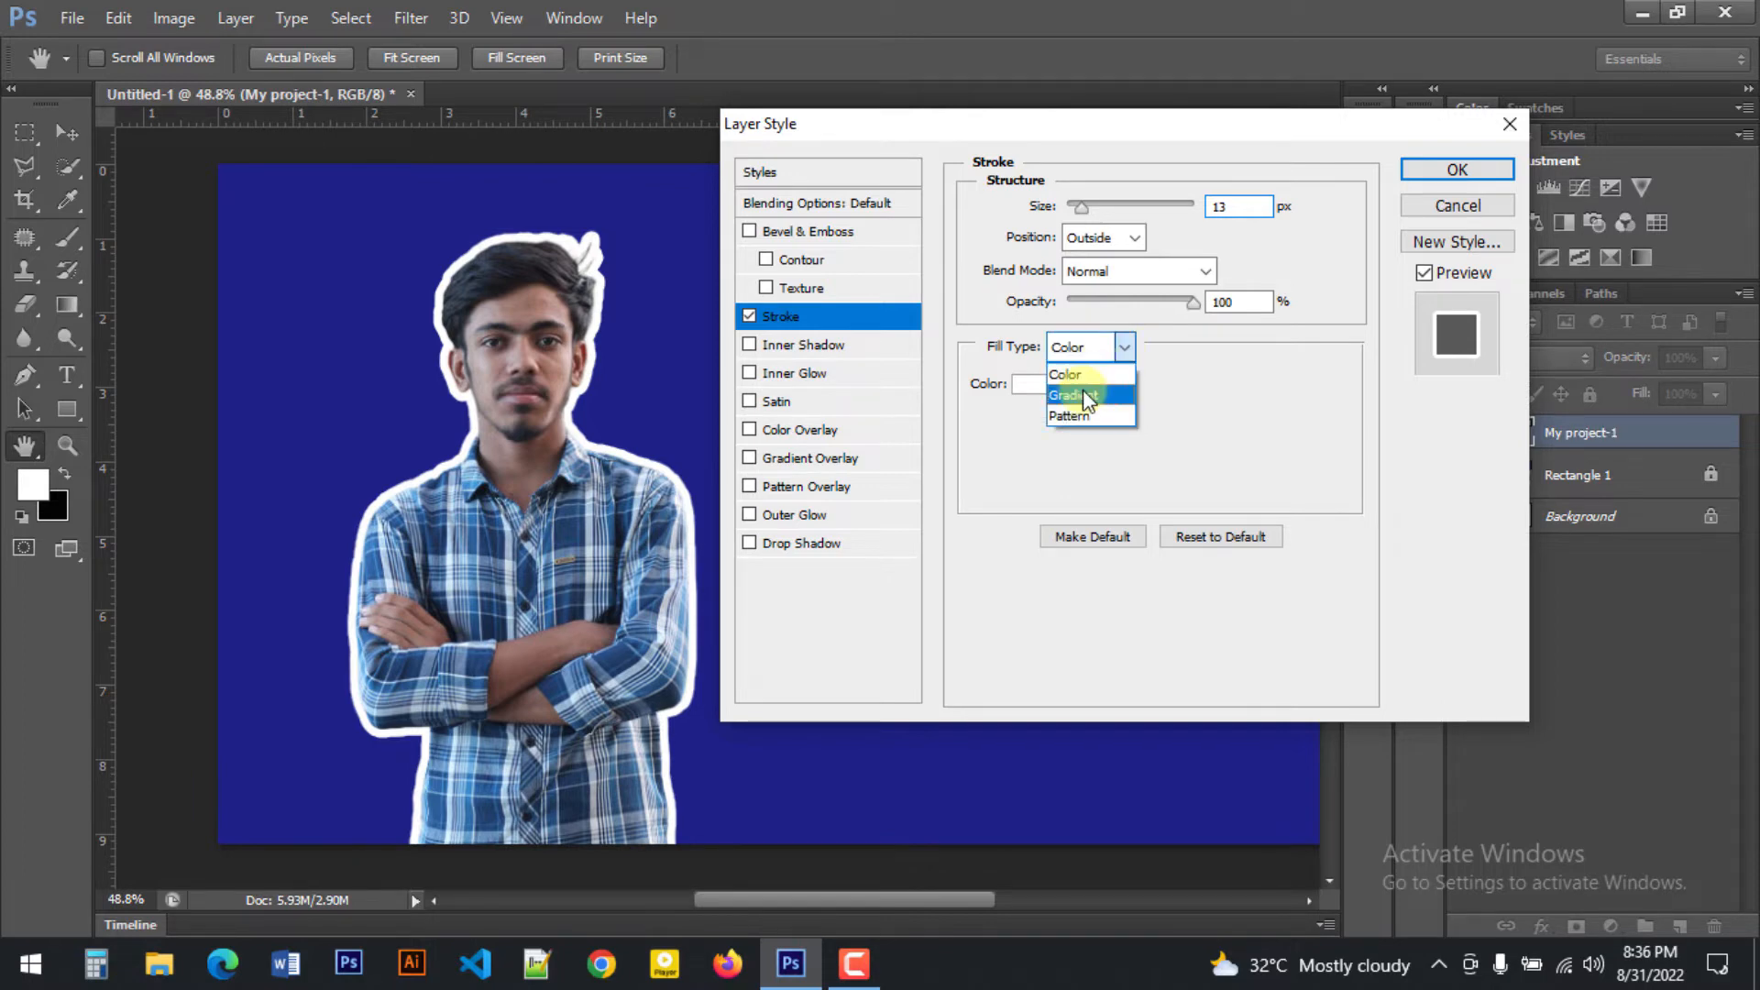
click(1082, 390)
click(1114, 381)
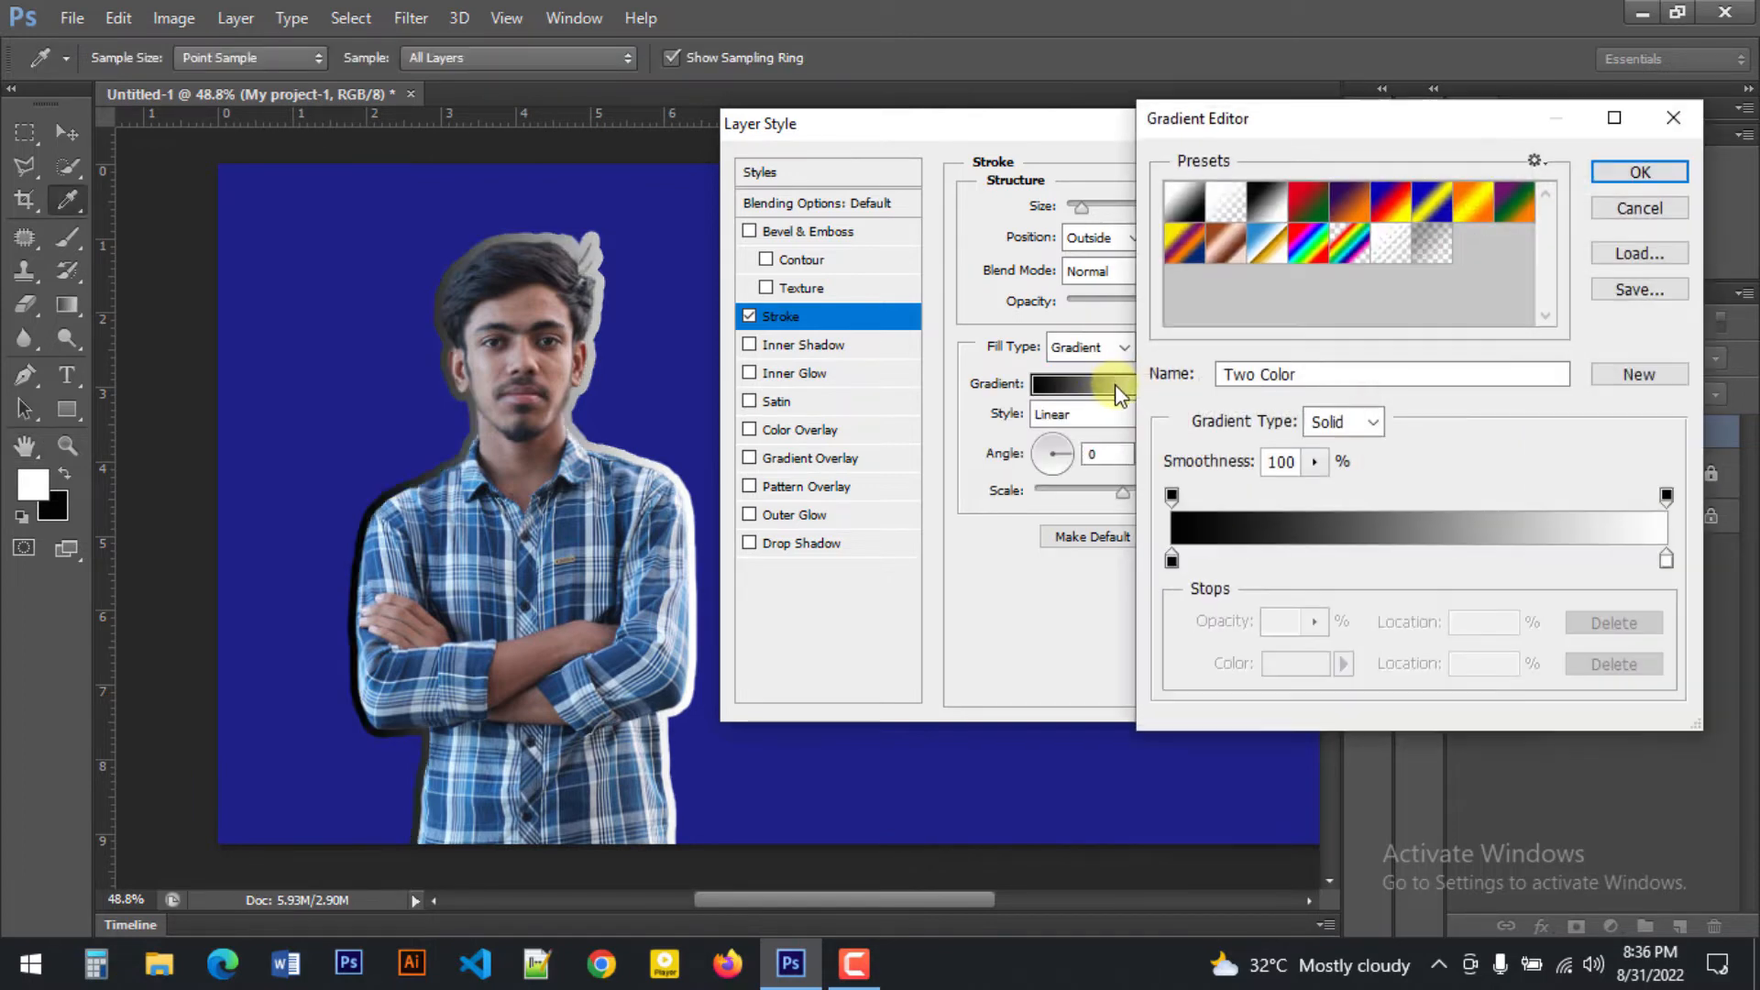
click(1470, 204)
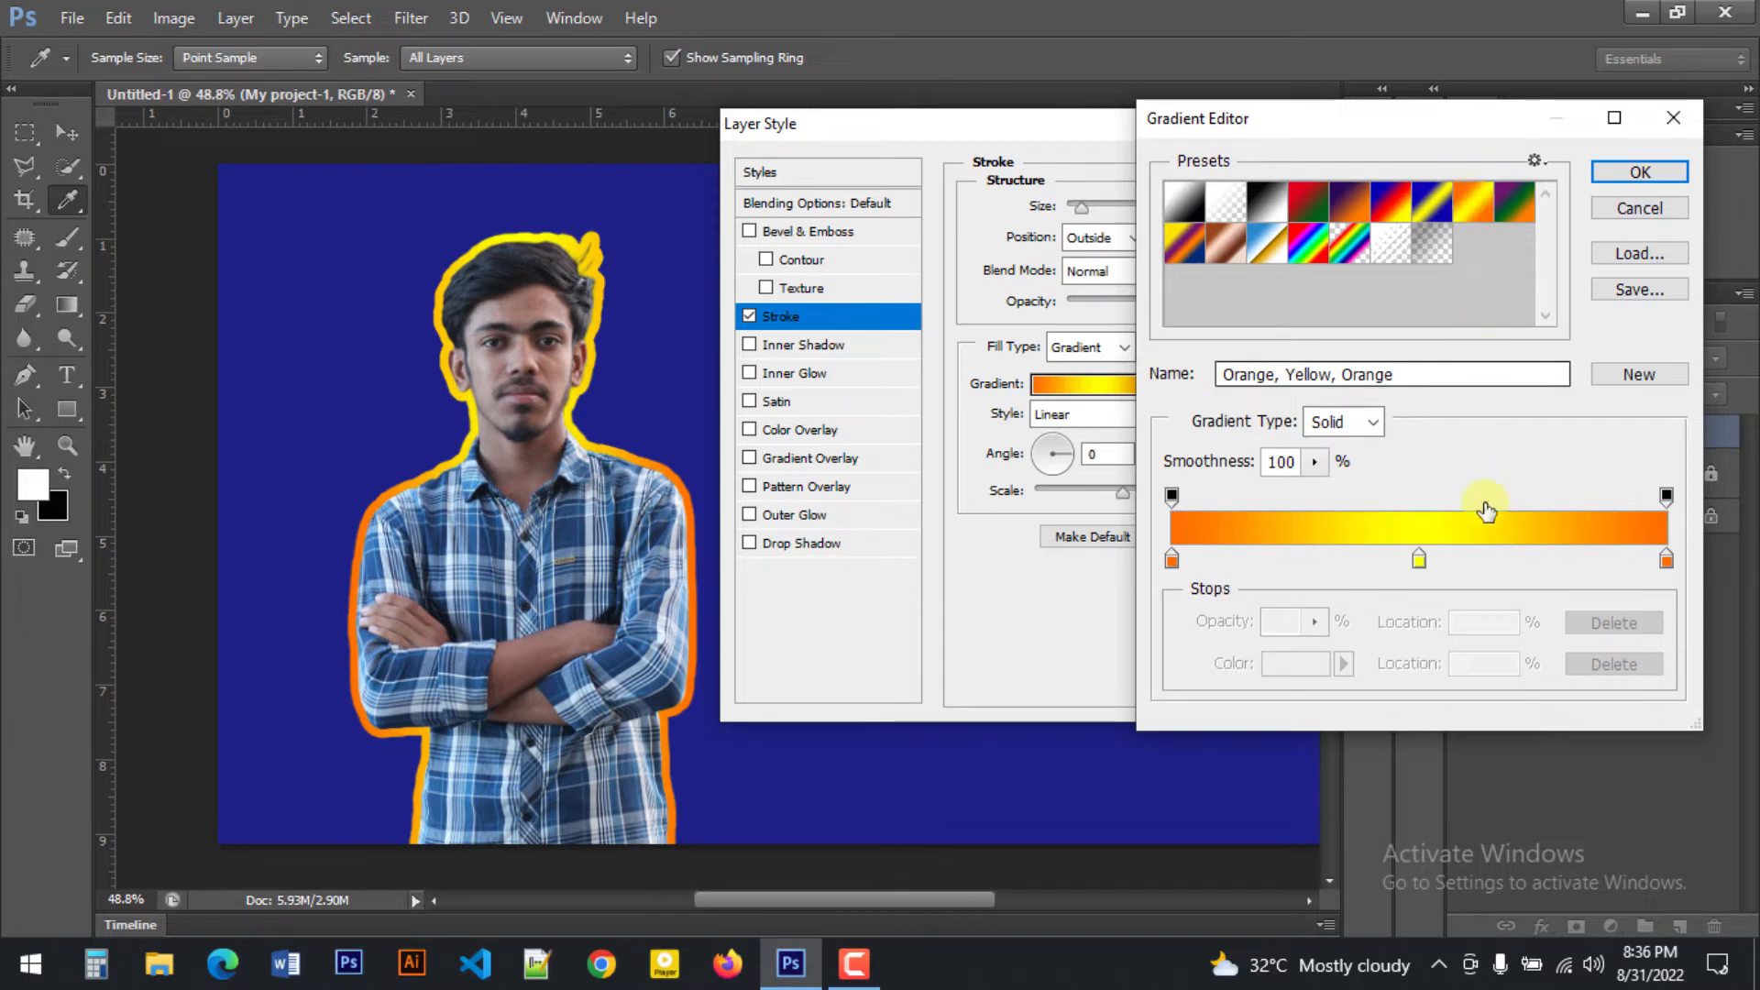
click(1638, 172)
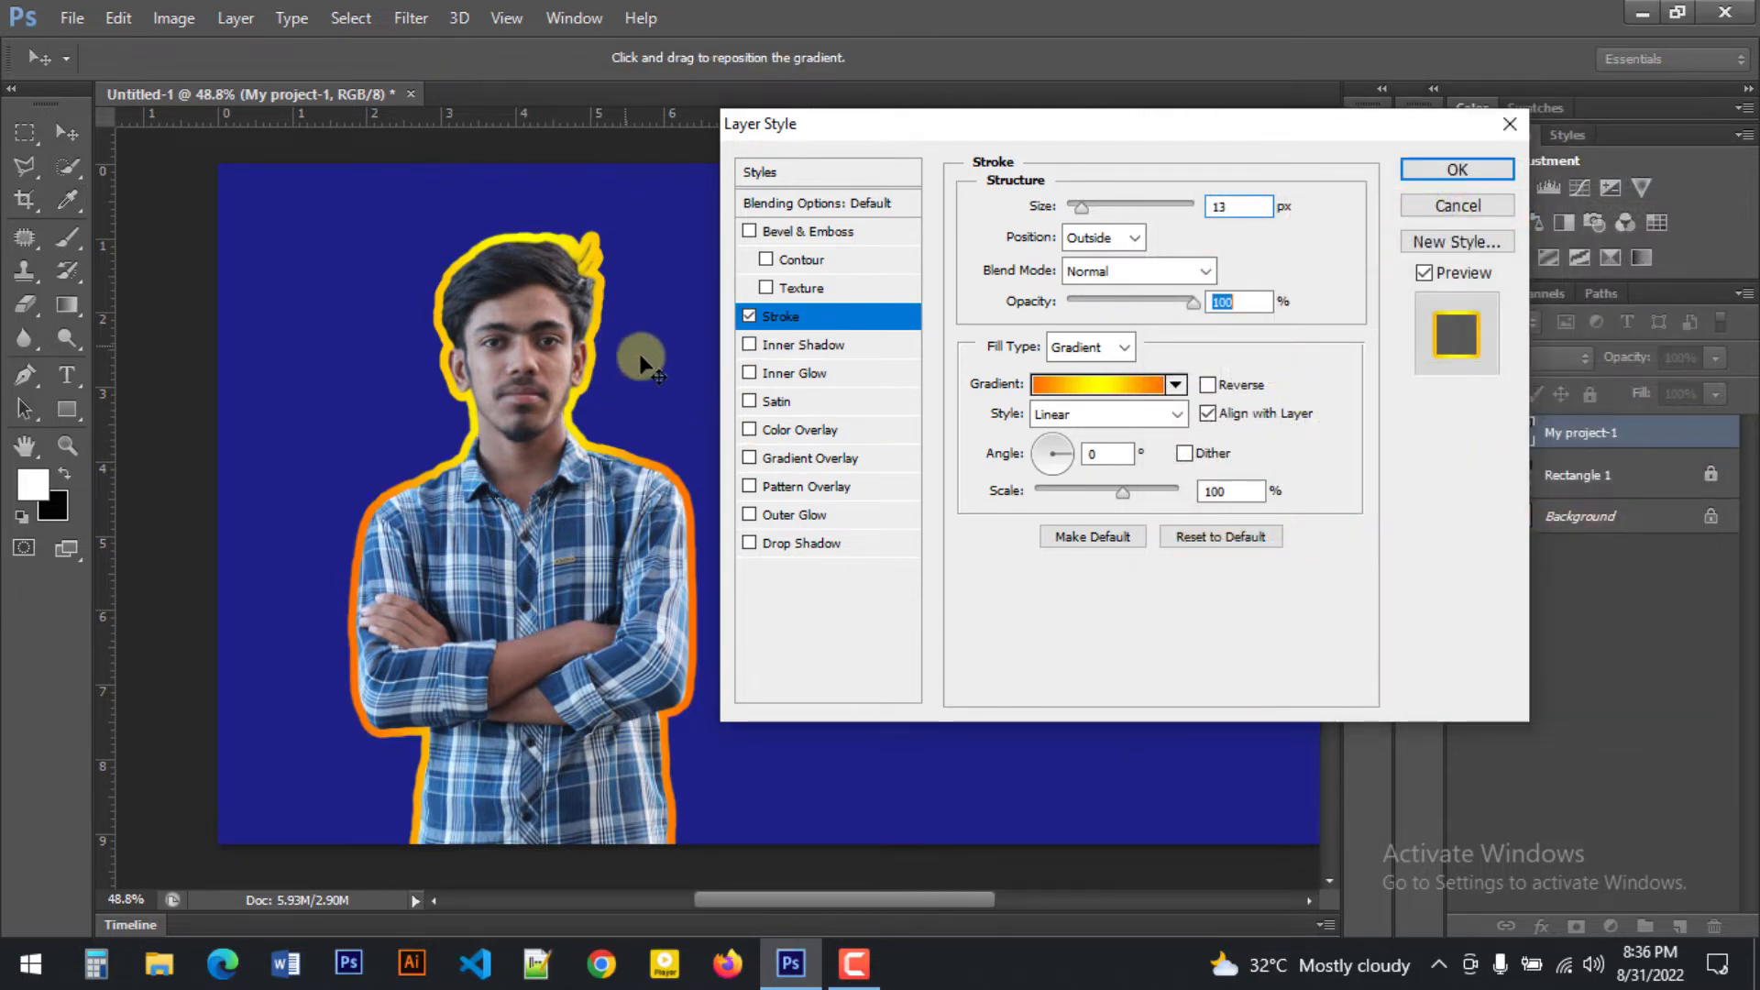
Toggle the gradient's Reverse option on and off, try the Radial and Angle styles, and set the style to Diamond.
click(1206, 383)
click(1209, 386)
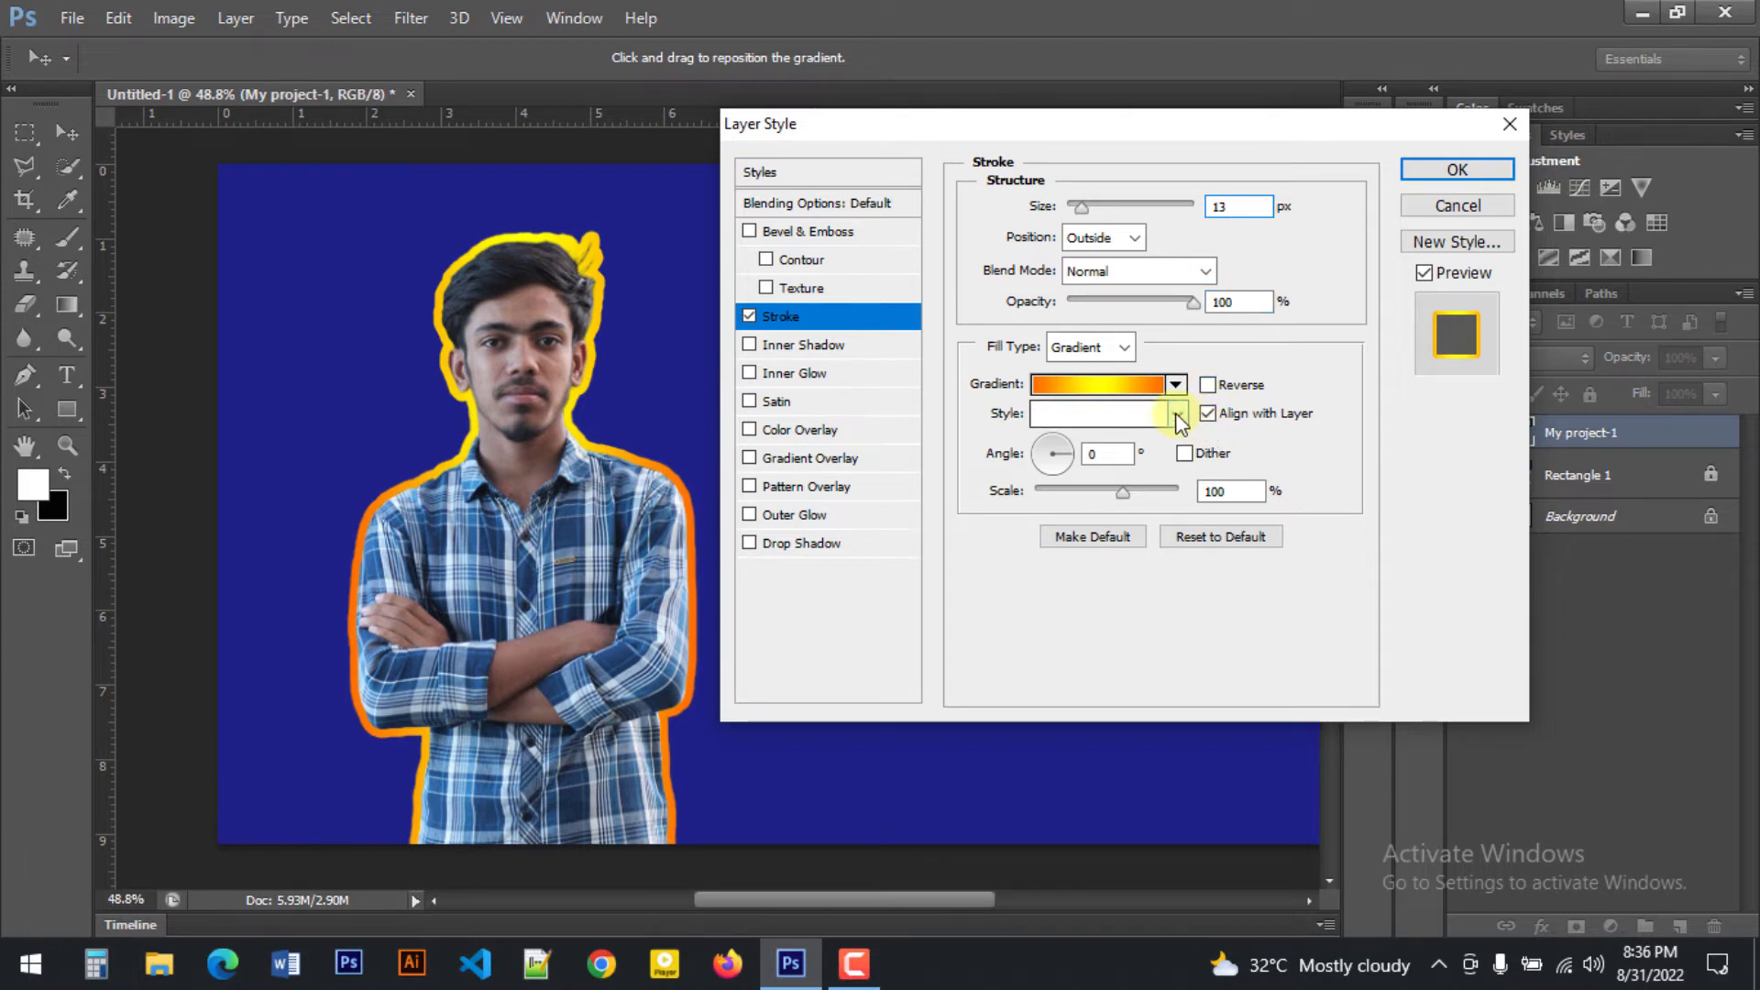
click(1175, 414)
click(1050, 460)
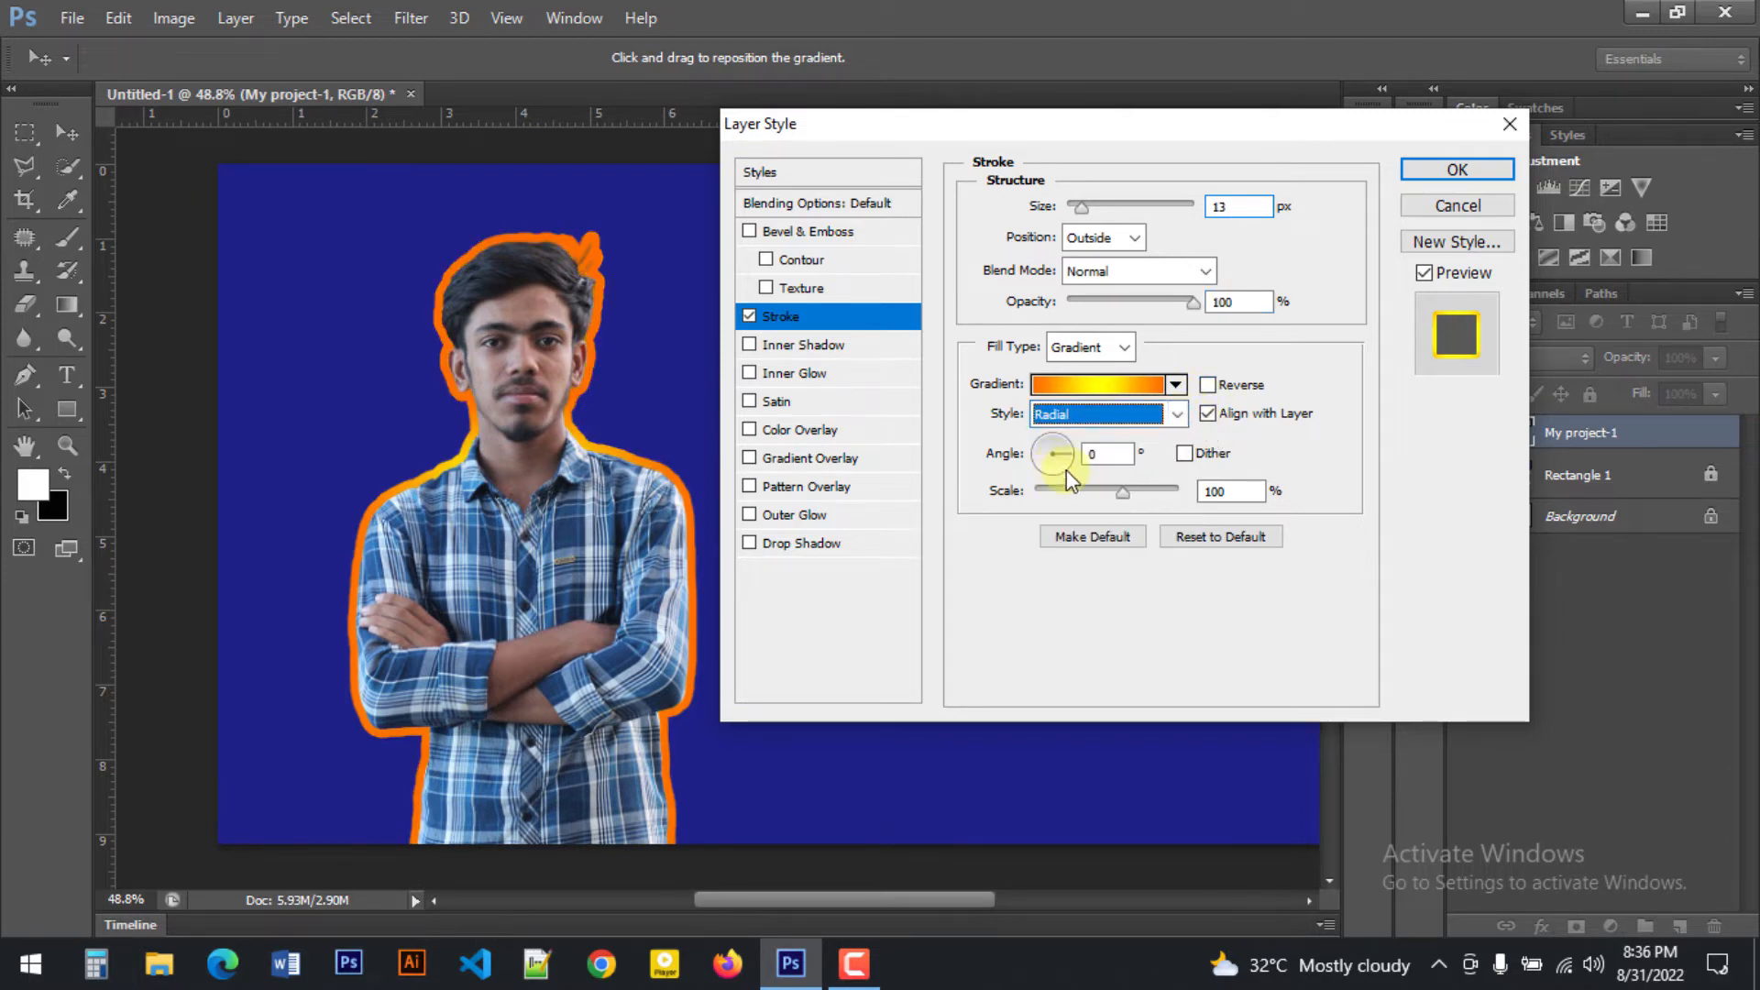
click(1176, 415)
click(1100, 481)
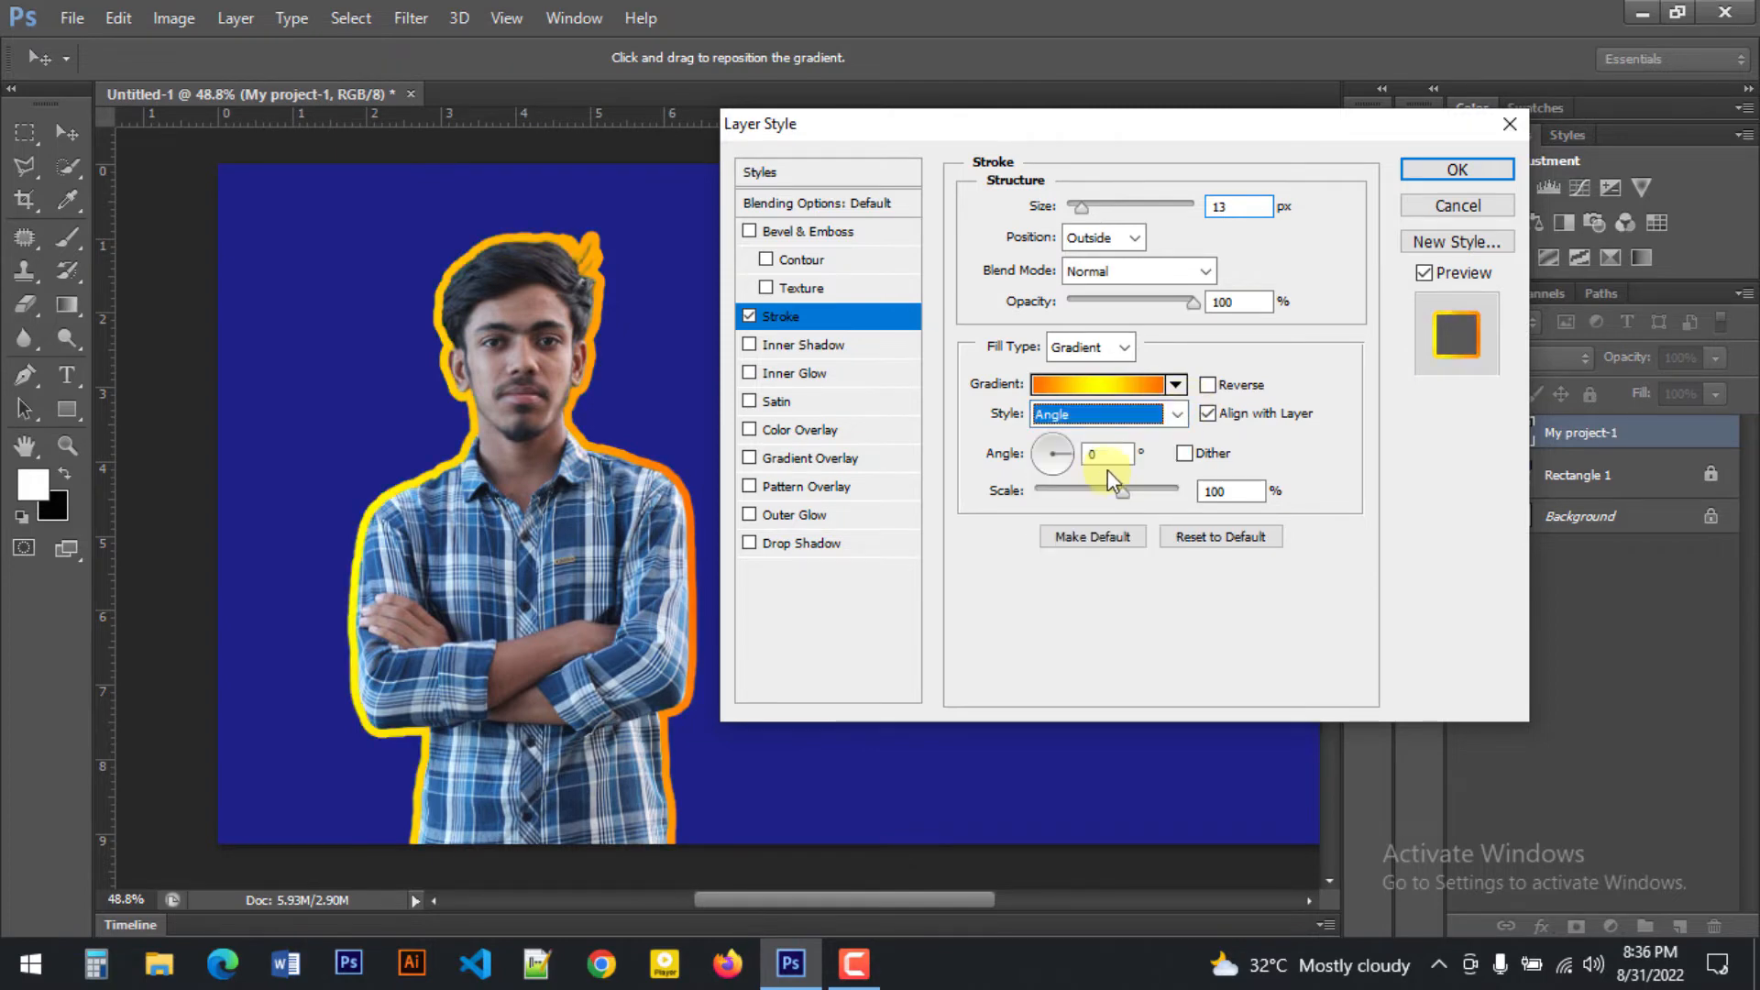
click(1176, 415)
click(1098, 522)
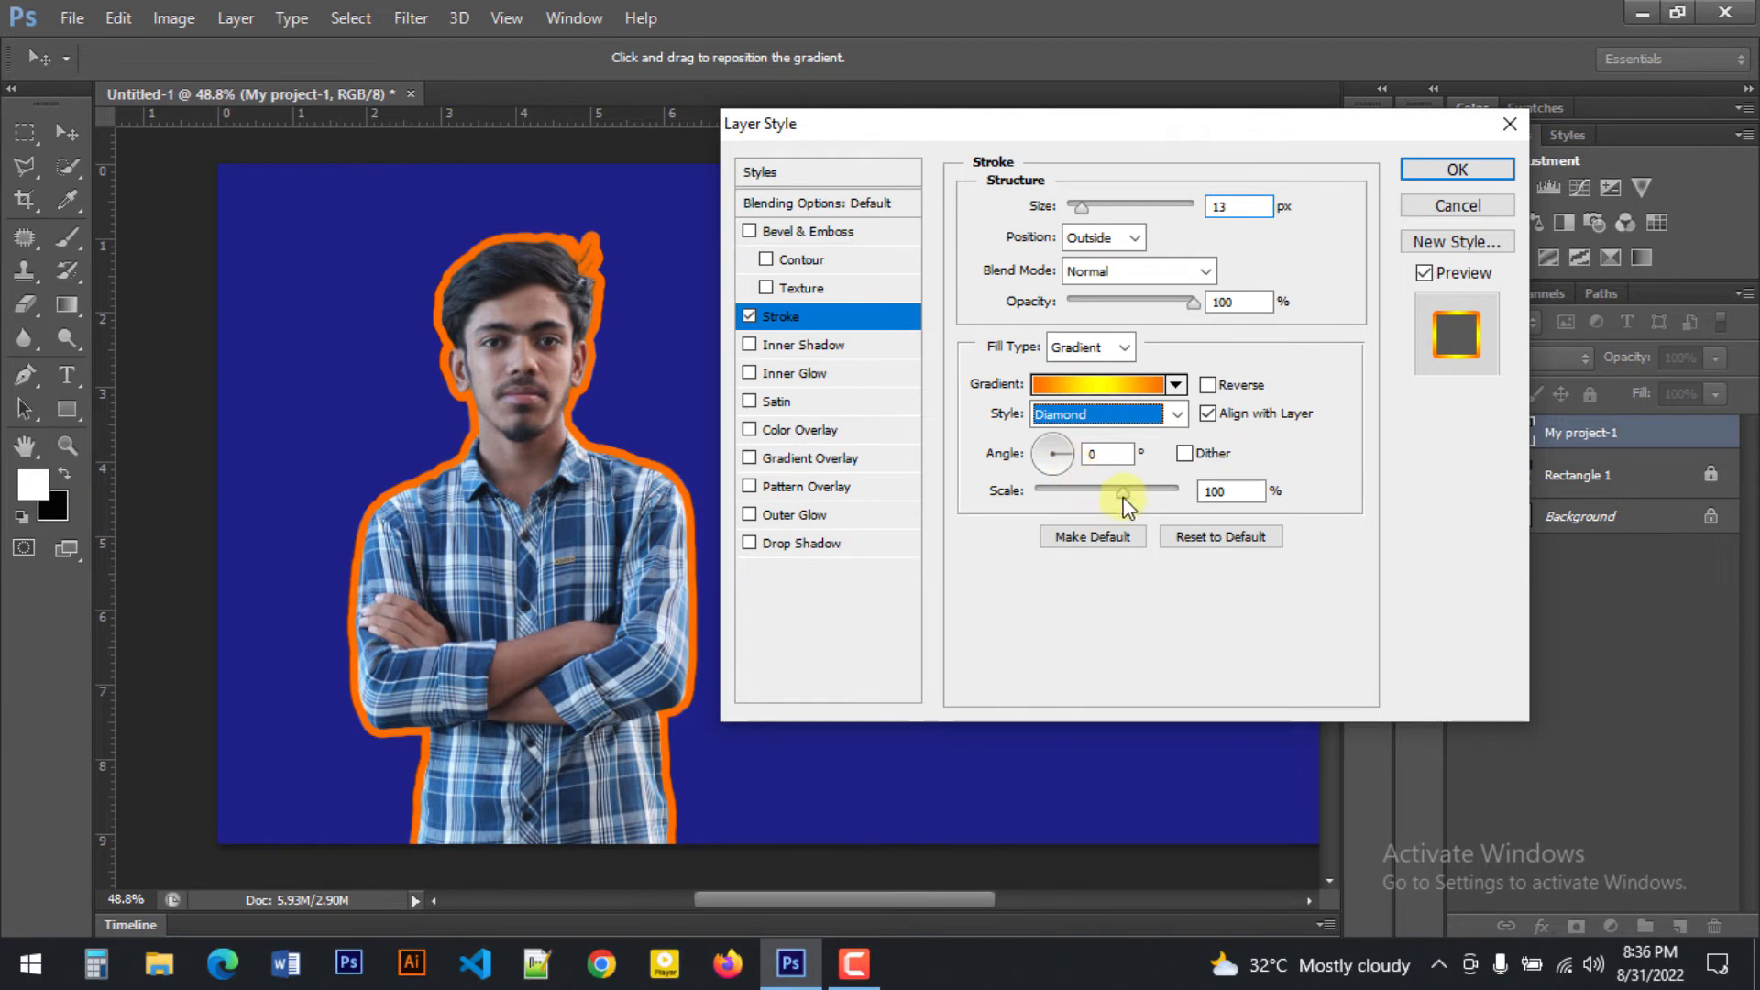
Set the stroke gradient's scale to 120% and its angle to -104°.
drag(1122, 492, 1149, 501)
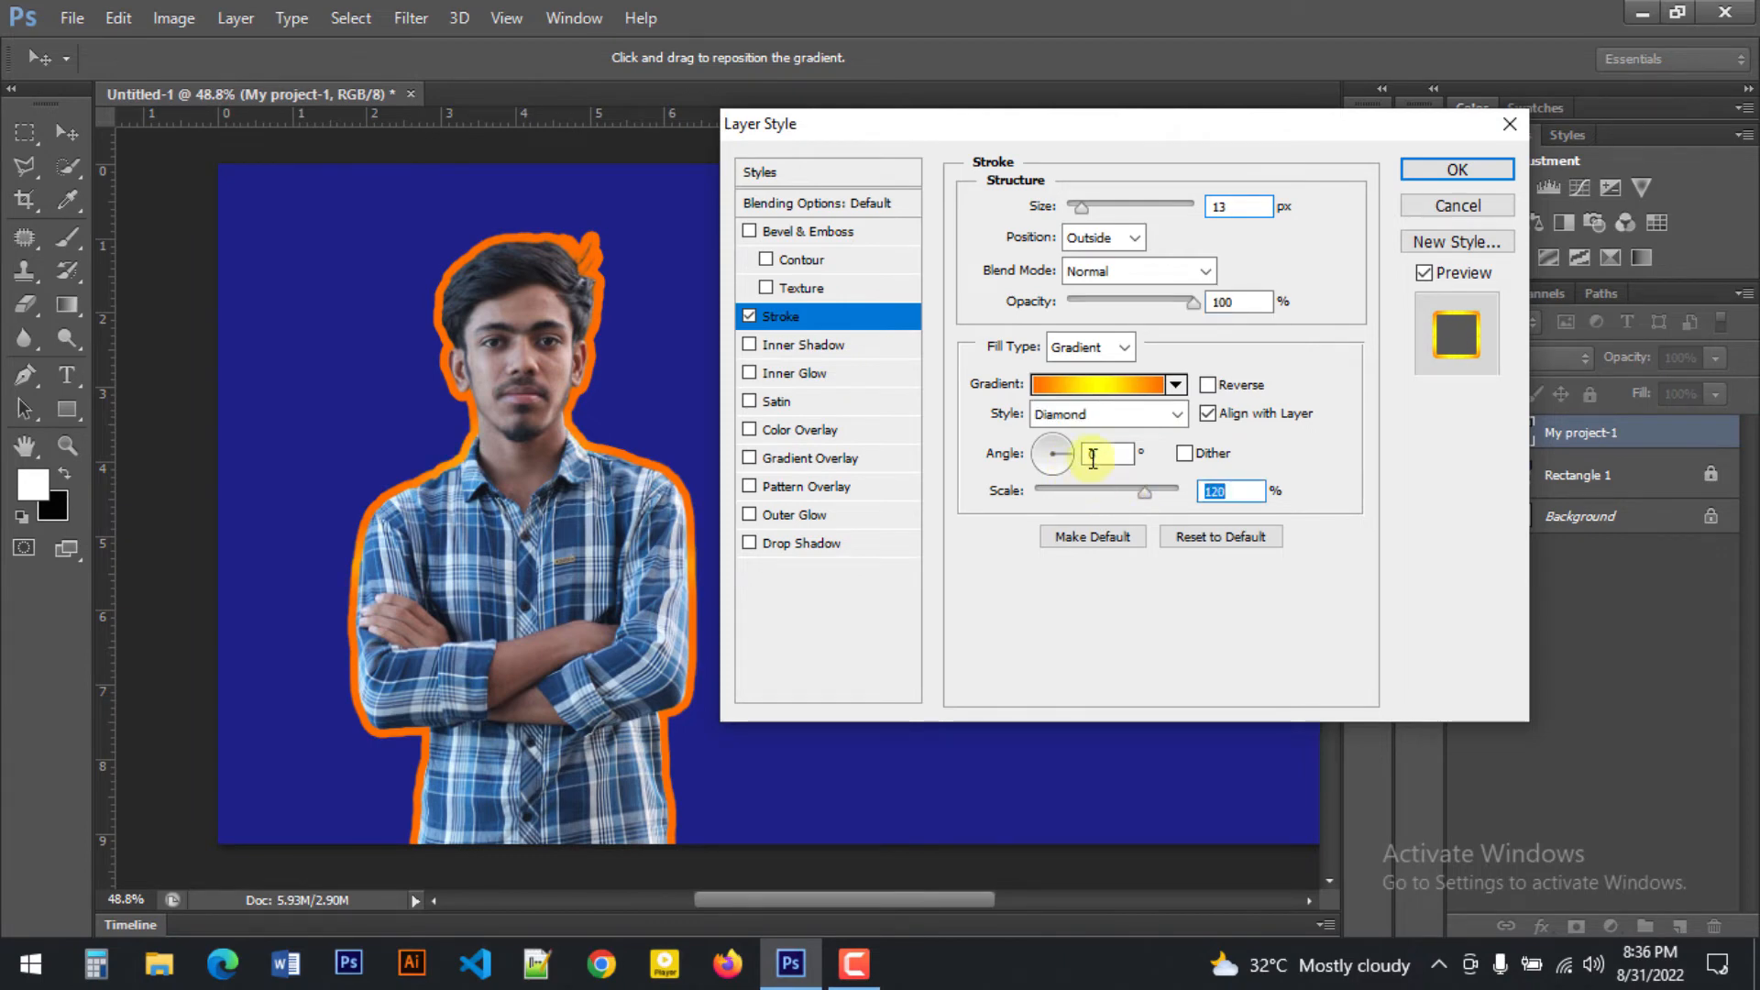
mouse_move(1072, 455)
mouse_down()
mouse_move(1055, 443)
mouse_move(1048, 469)
mouse_up()
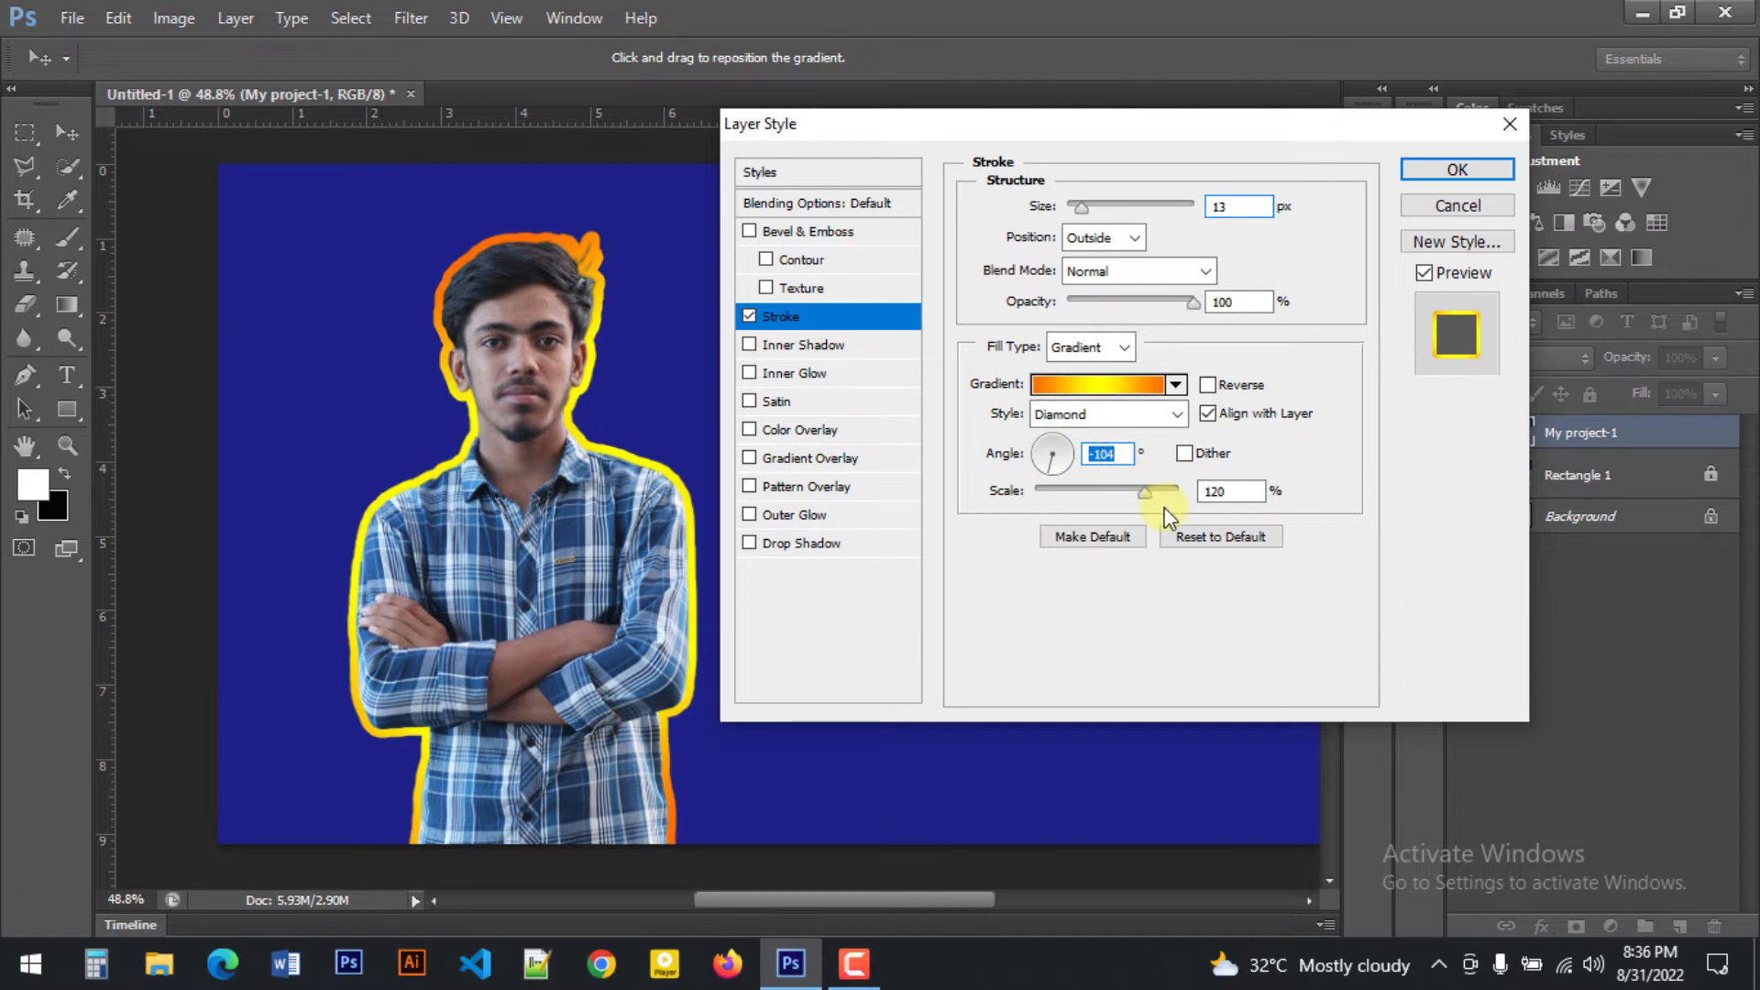
Apply the black-to-white gradient preset to the cutout's stroke.
click(1176, 384)
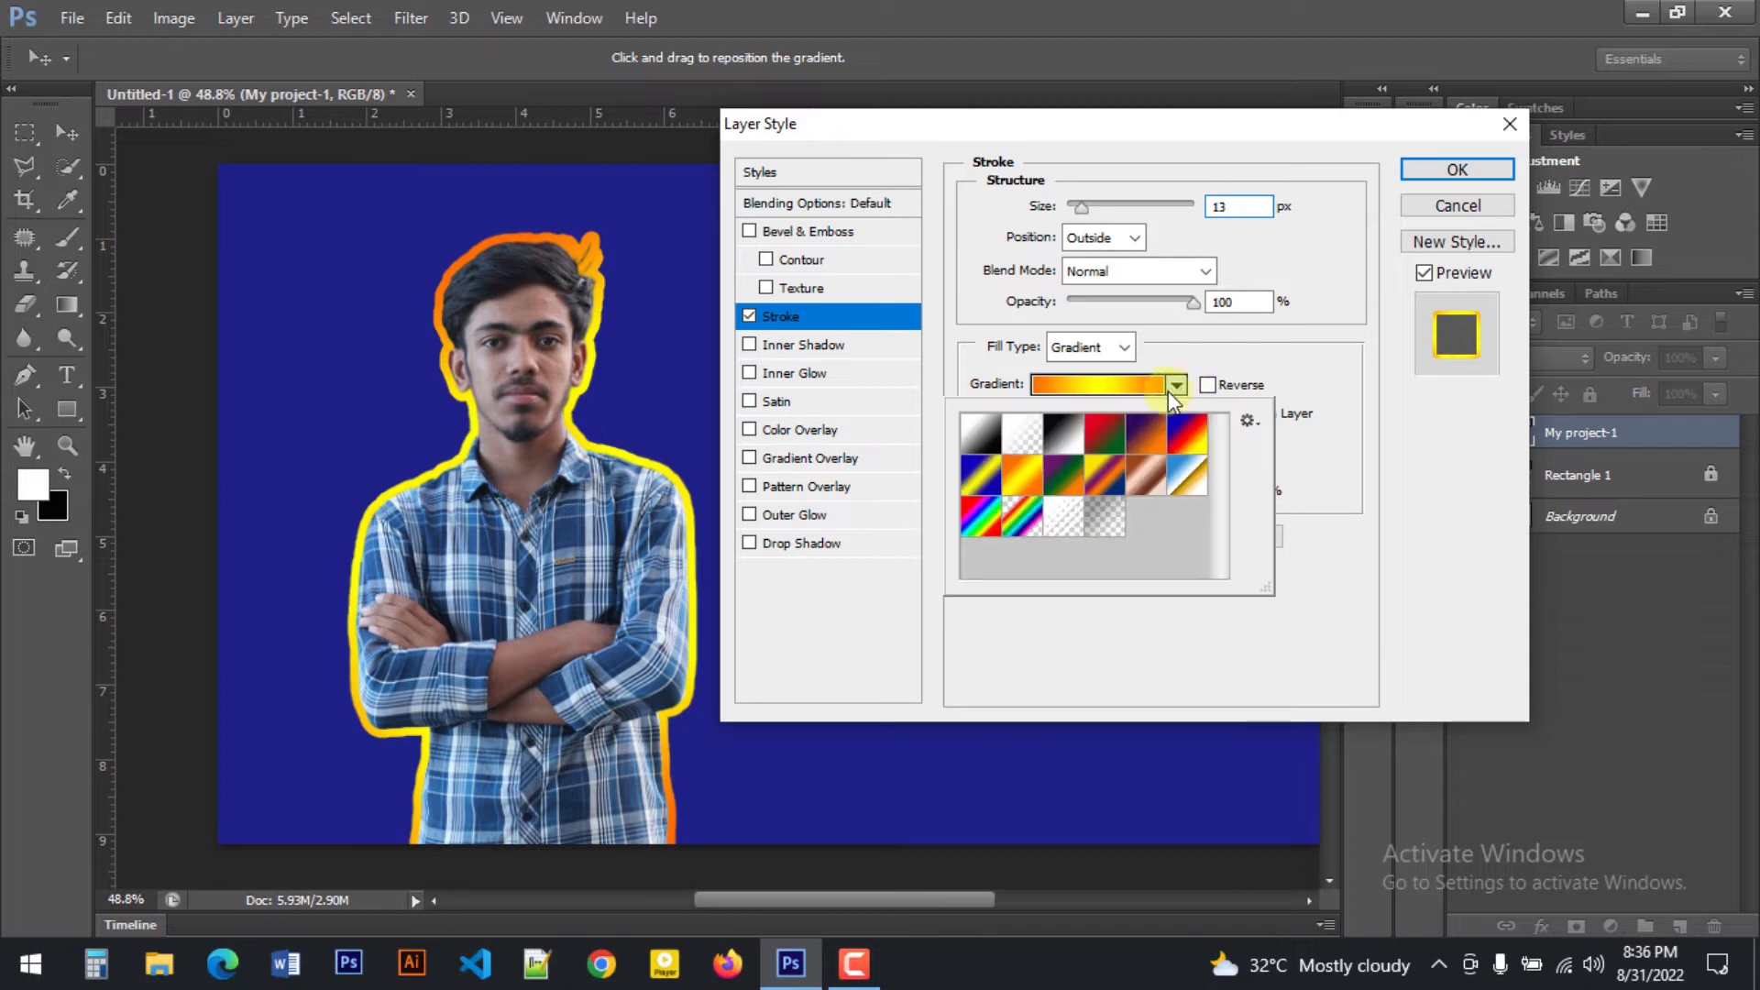
click(1063, 433)
click(1246, 334)
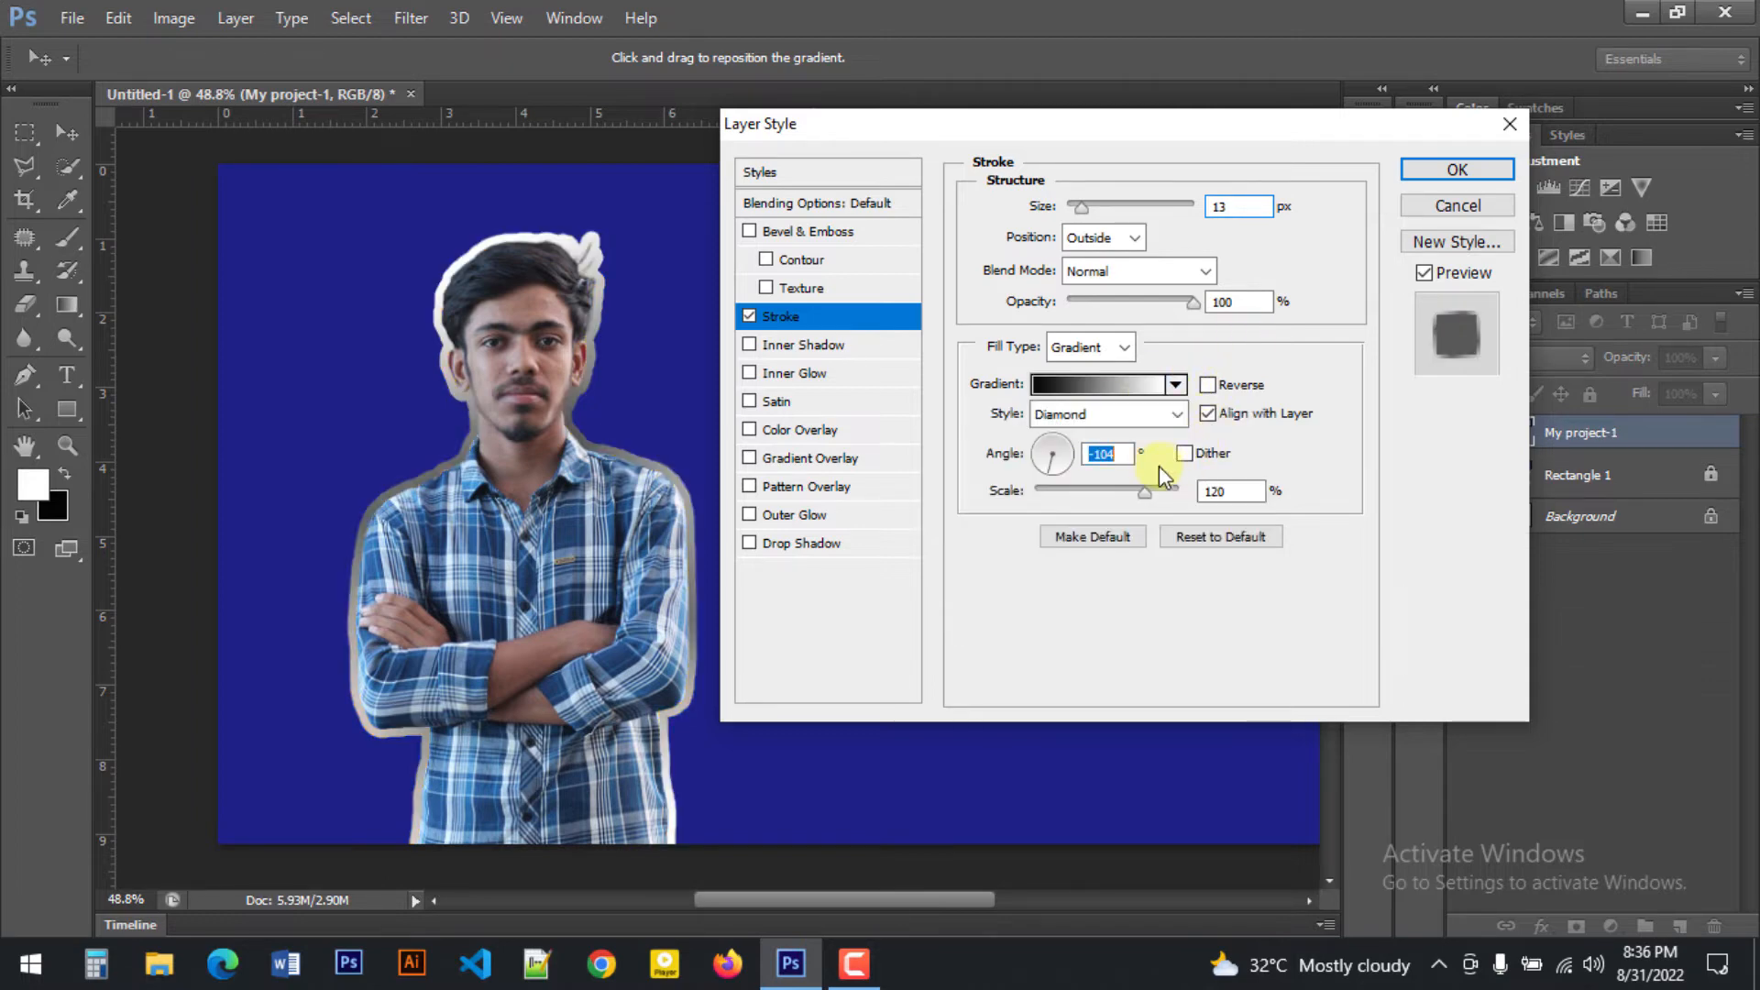
Change the stroke's fill type to Pattern and choose the gray woven pattern.
click(1114, 350)
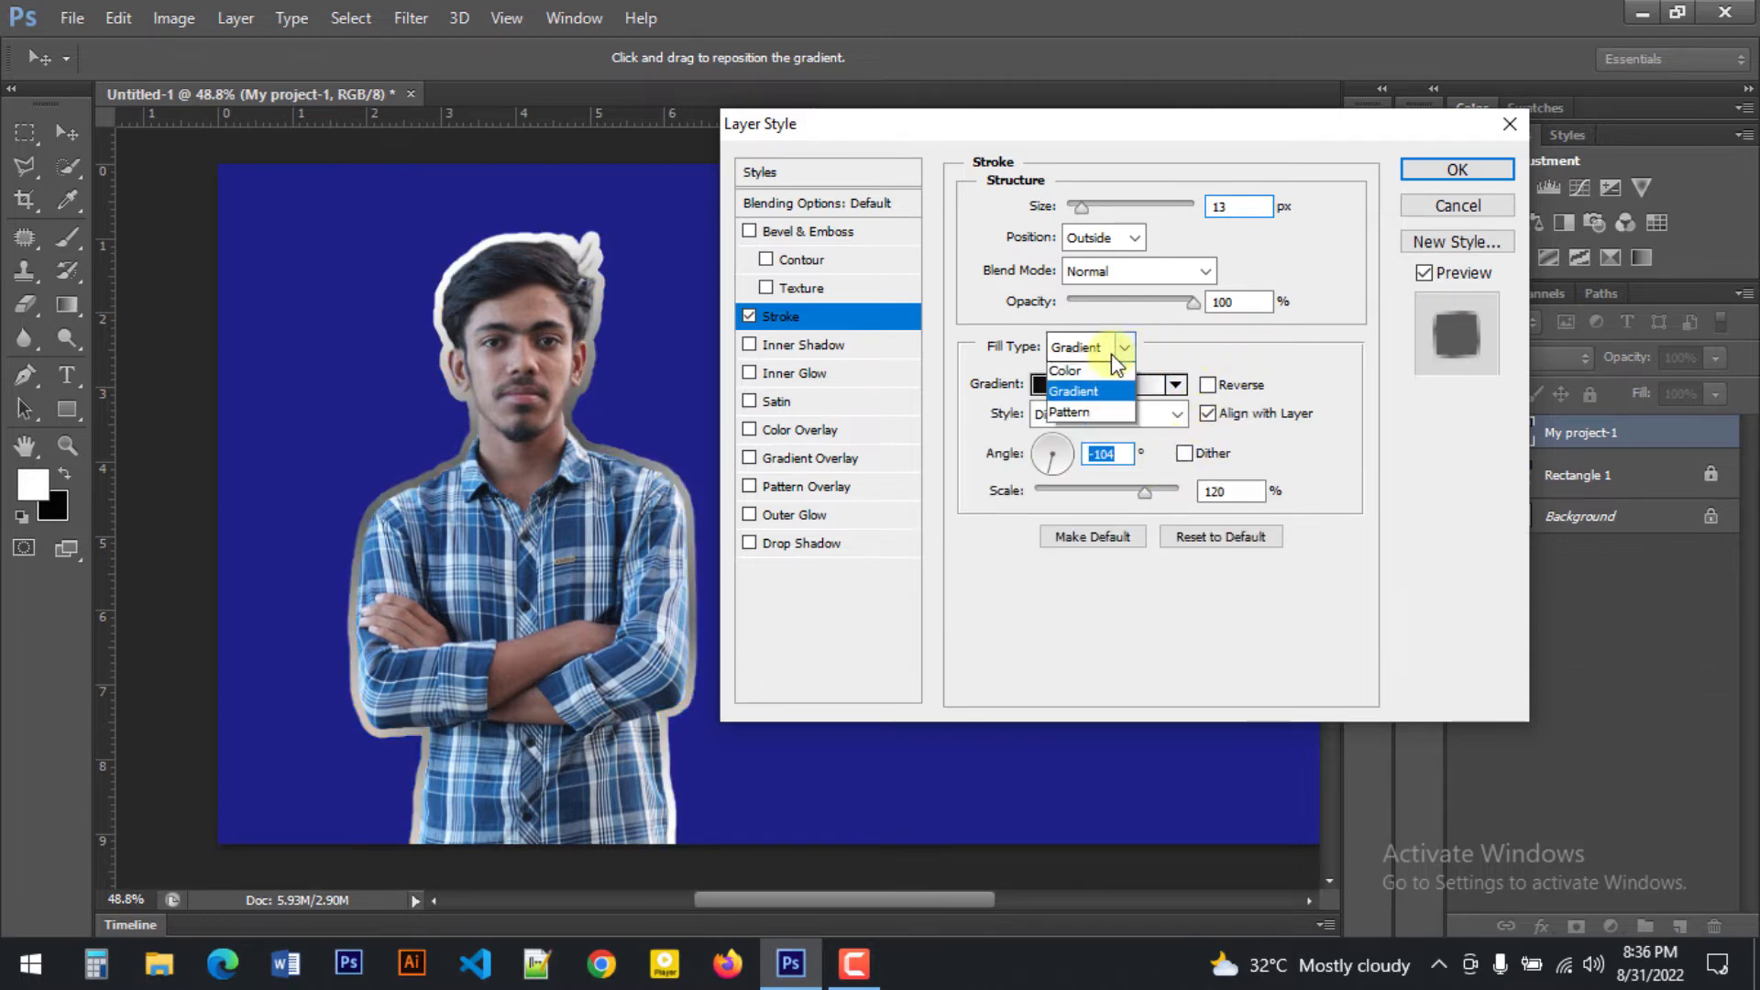
click(1085, 411)
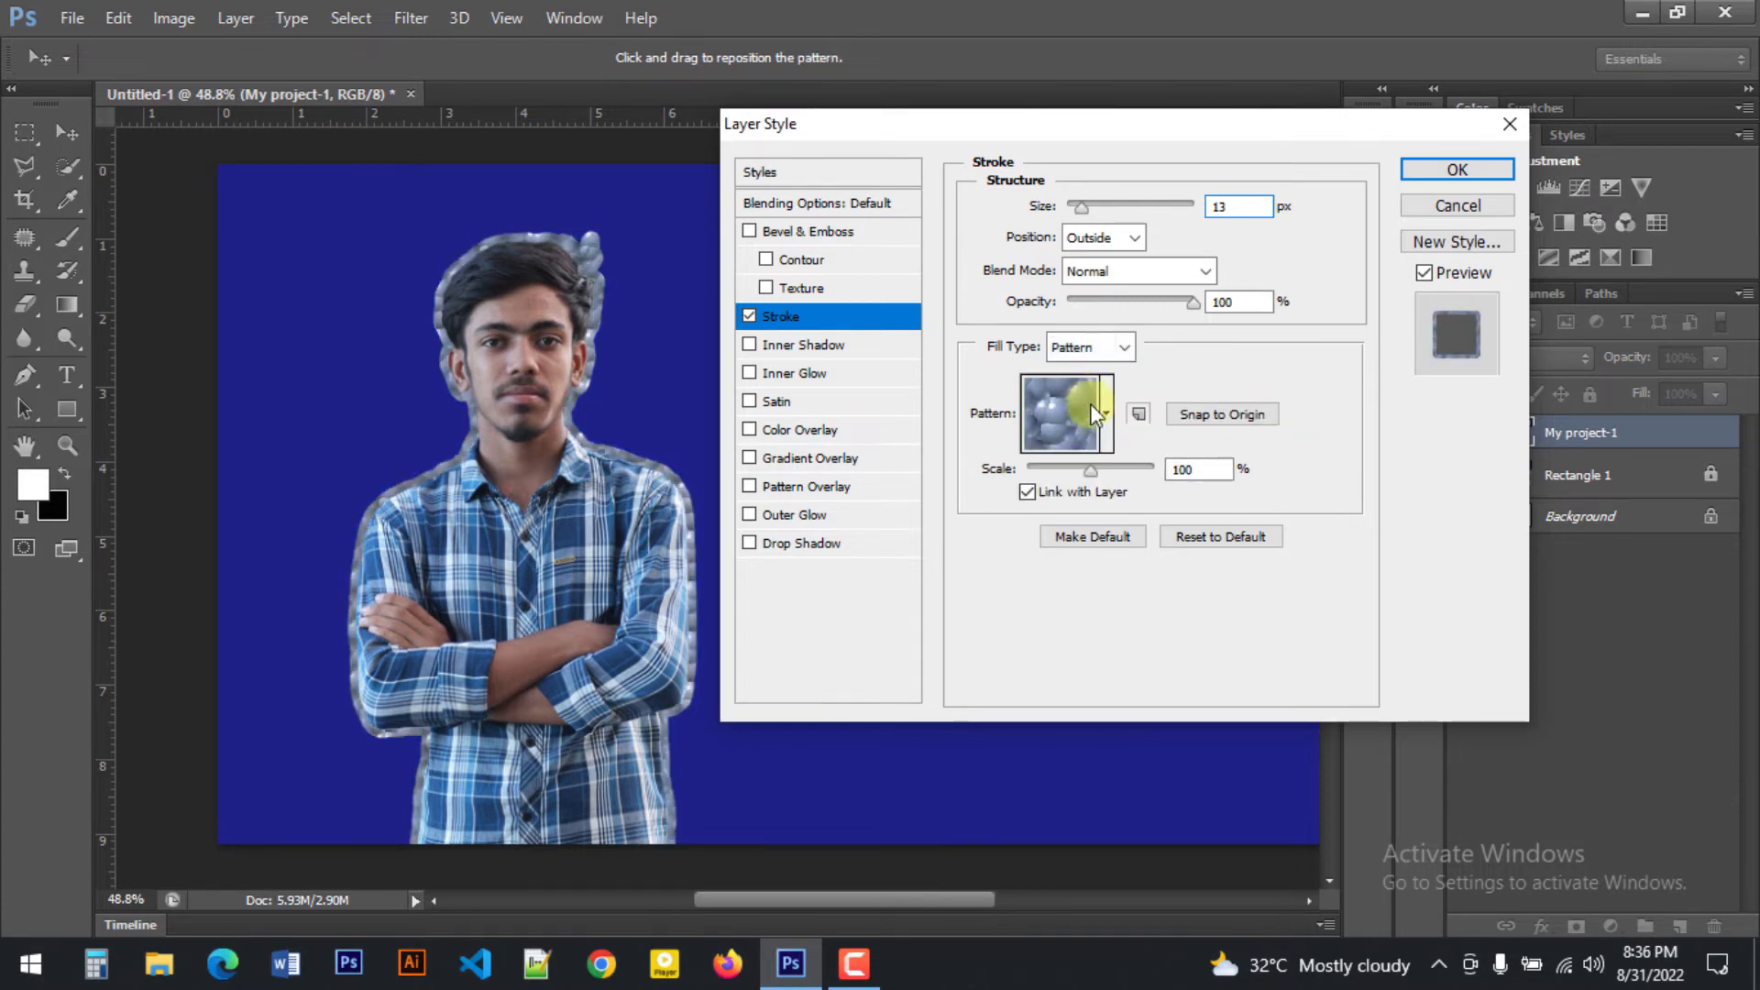
click(1107, 413)
click(1024, 491)
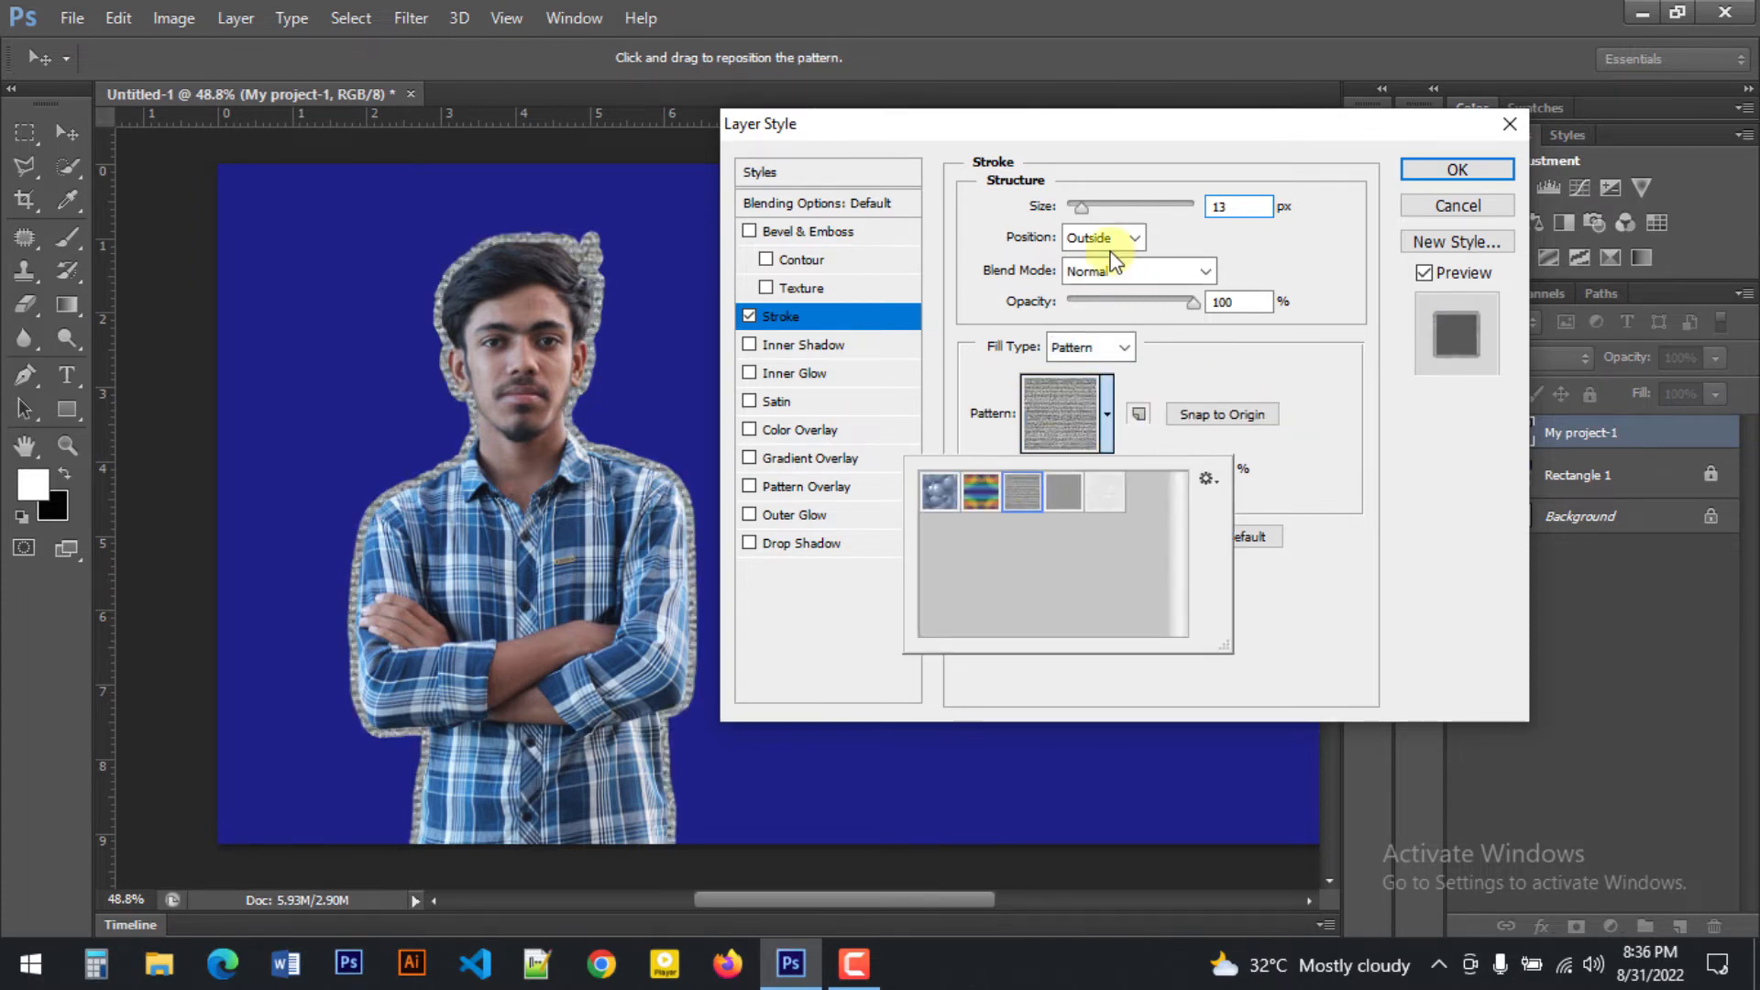
Set the stroke size to 18 px, try the near-white pattern, and return to the gray woven pattern.
mouse_move(1089, 205)
mouse_down()
mouse_move(1116, 205)
mouse_move(1084, 207)
mouse_up()
click(1100, 396)
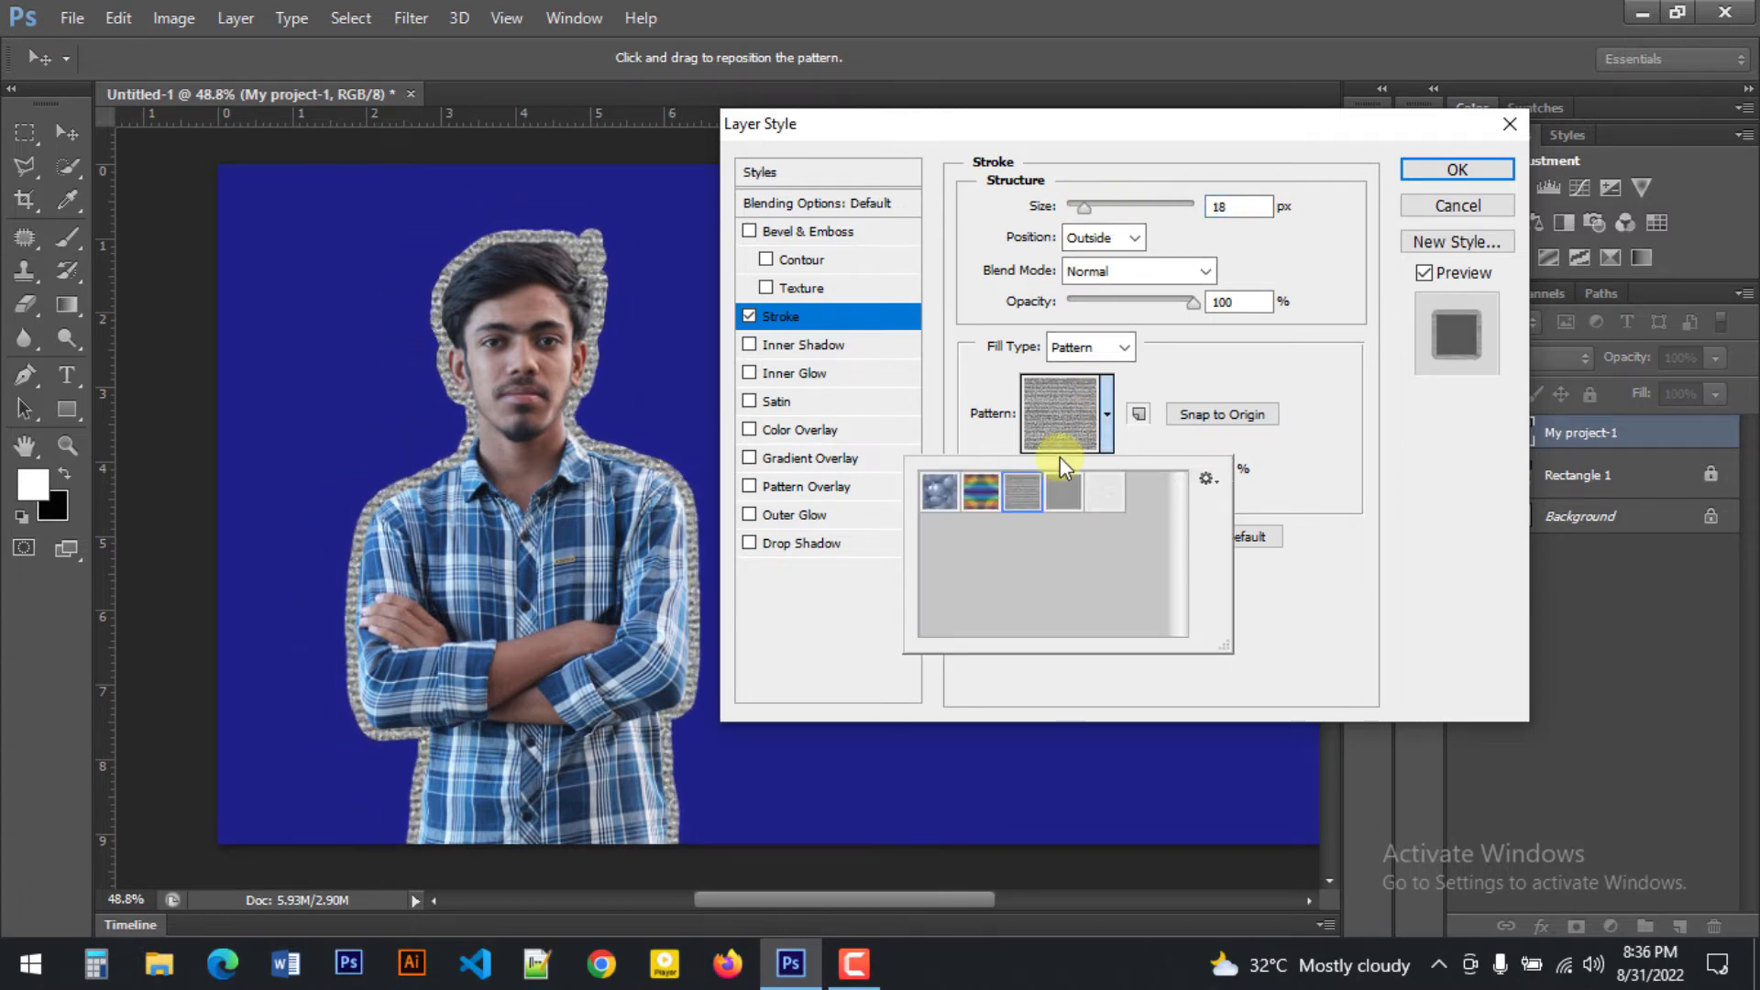
click(1107, 494)
click(1022, 491)
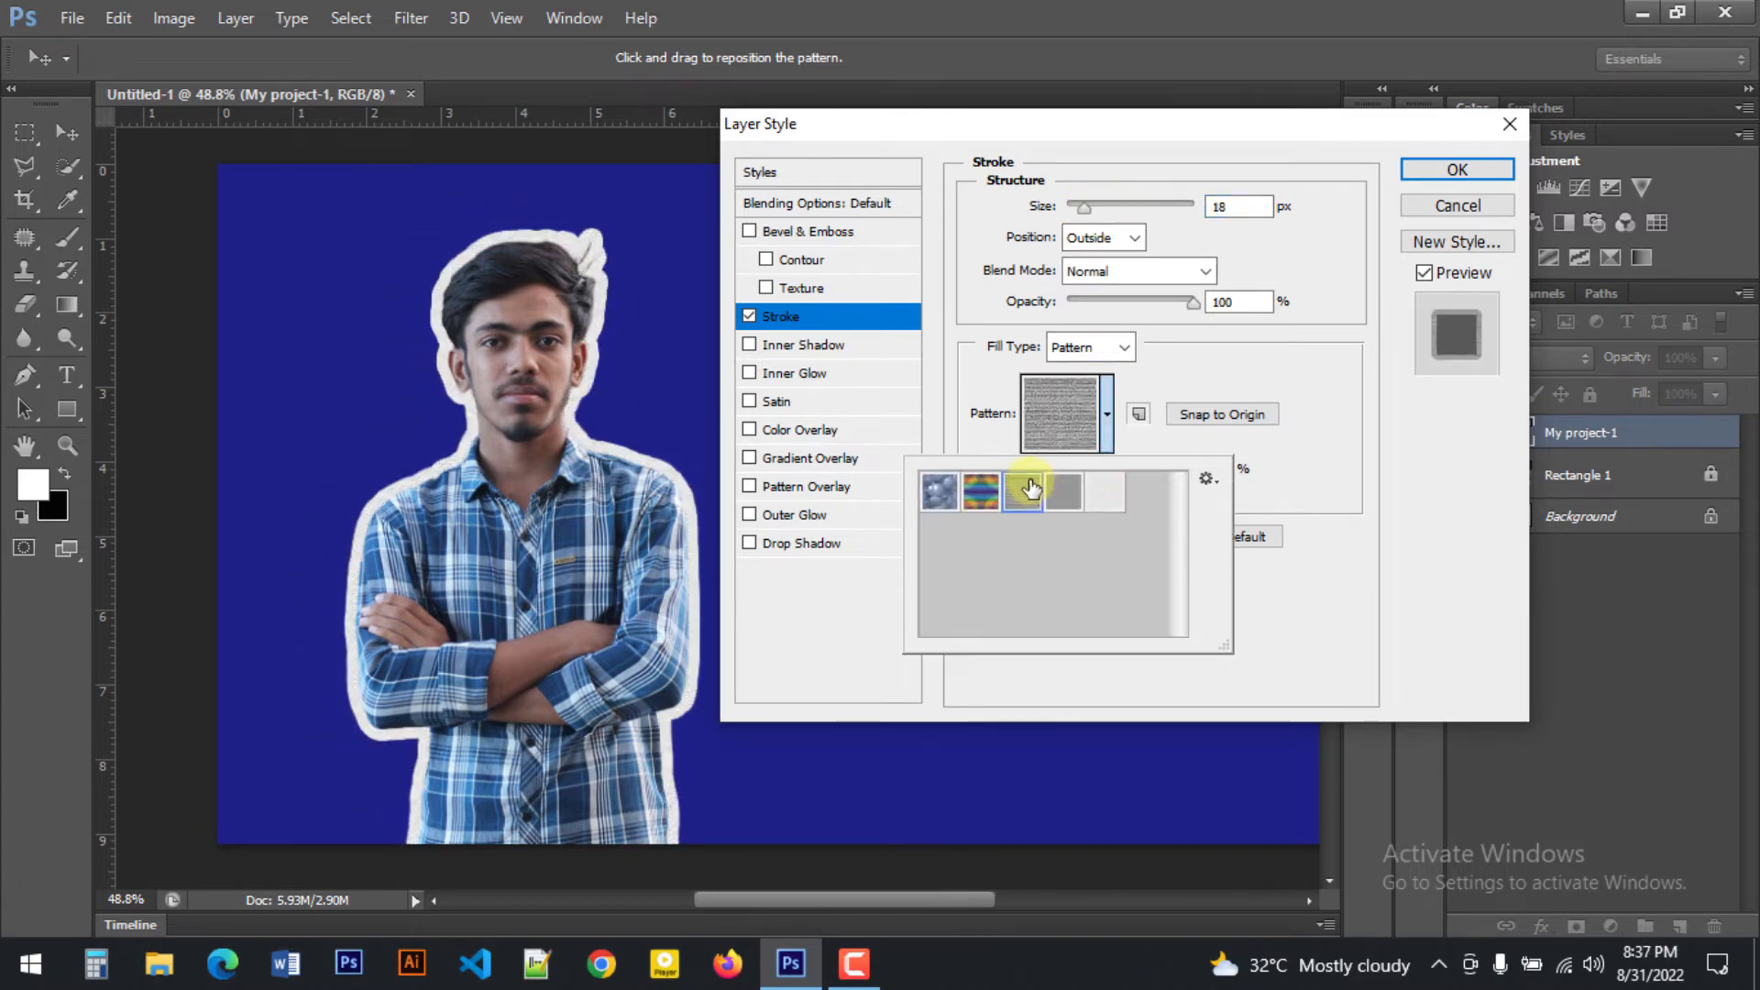
click(1152, 382)
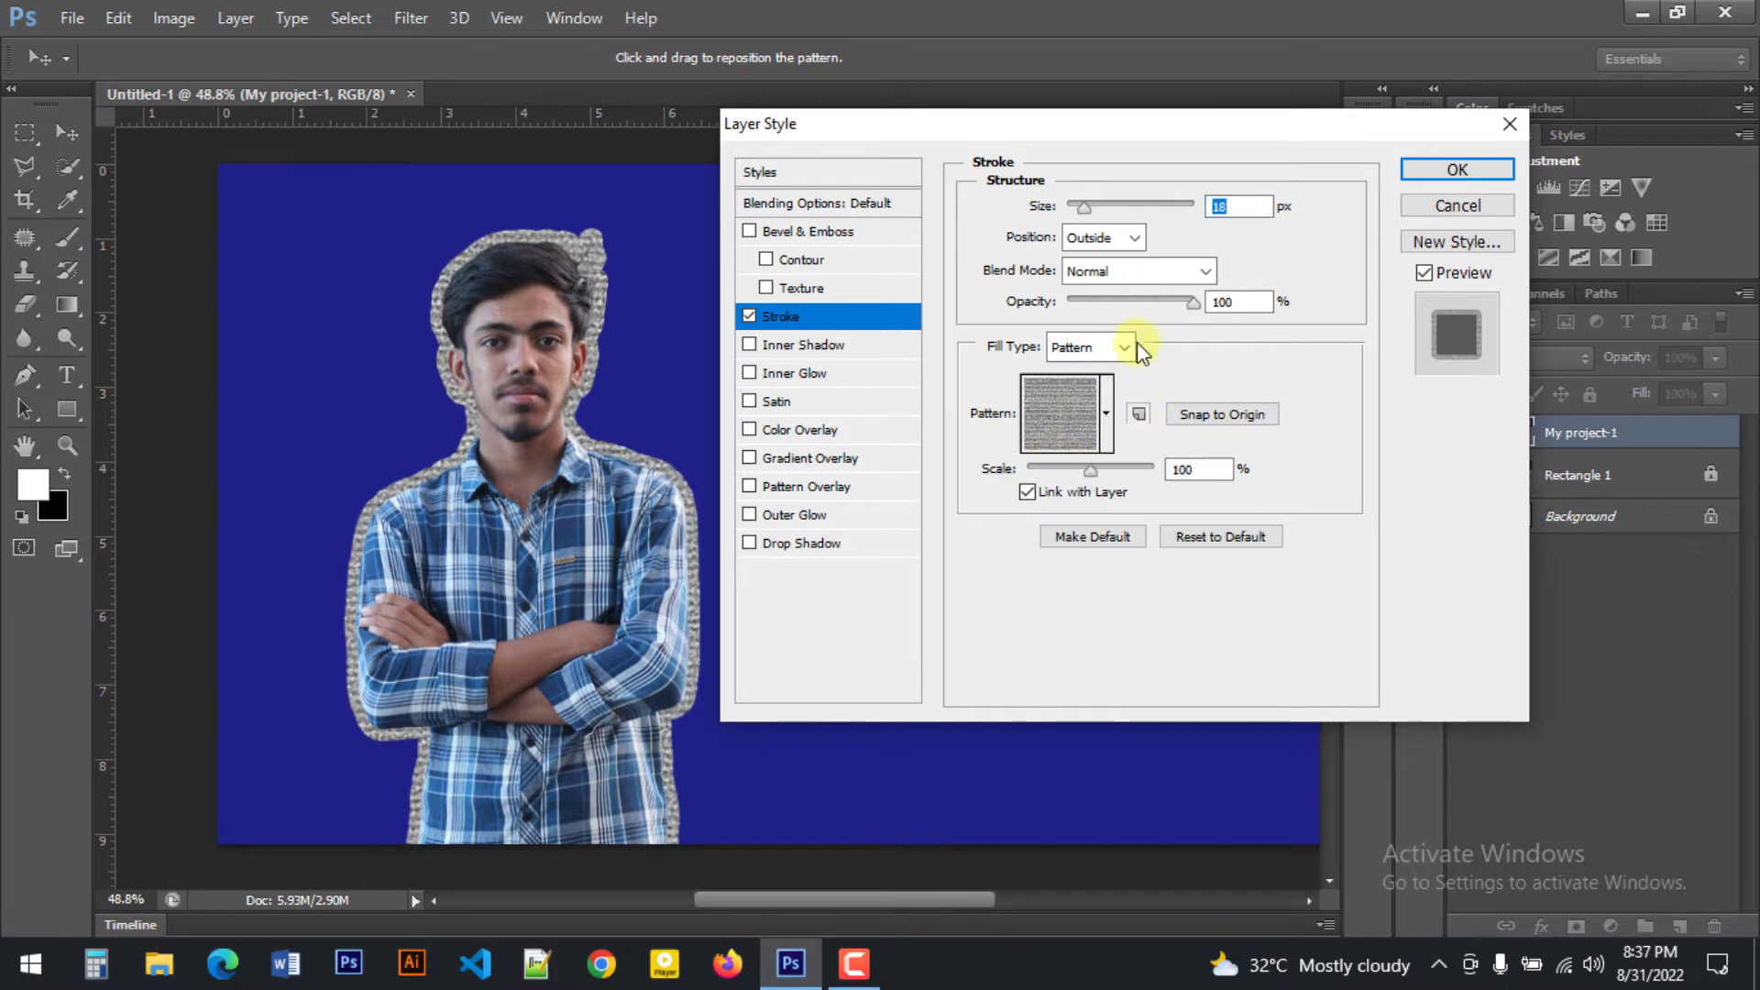
Change the stroke's fill type to Color, set it to yellow fcff00, and apply the layer style.
click(1130, 342)
click(1107, 378)
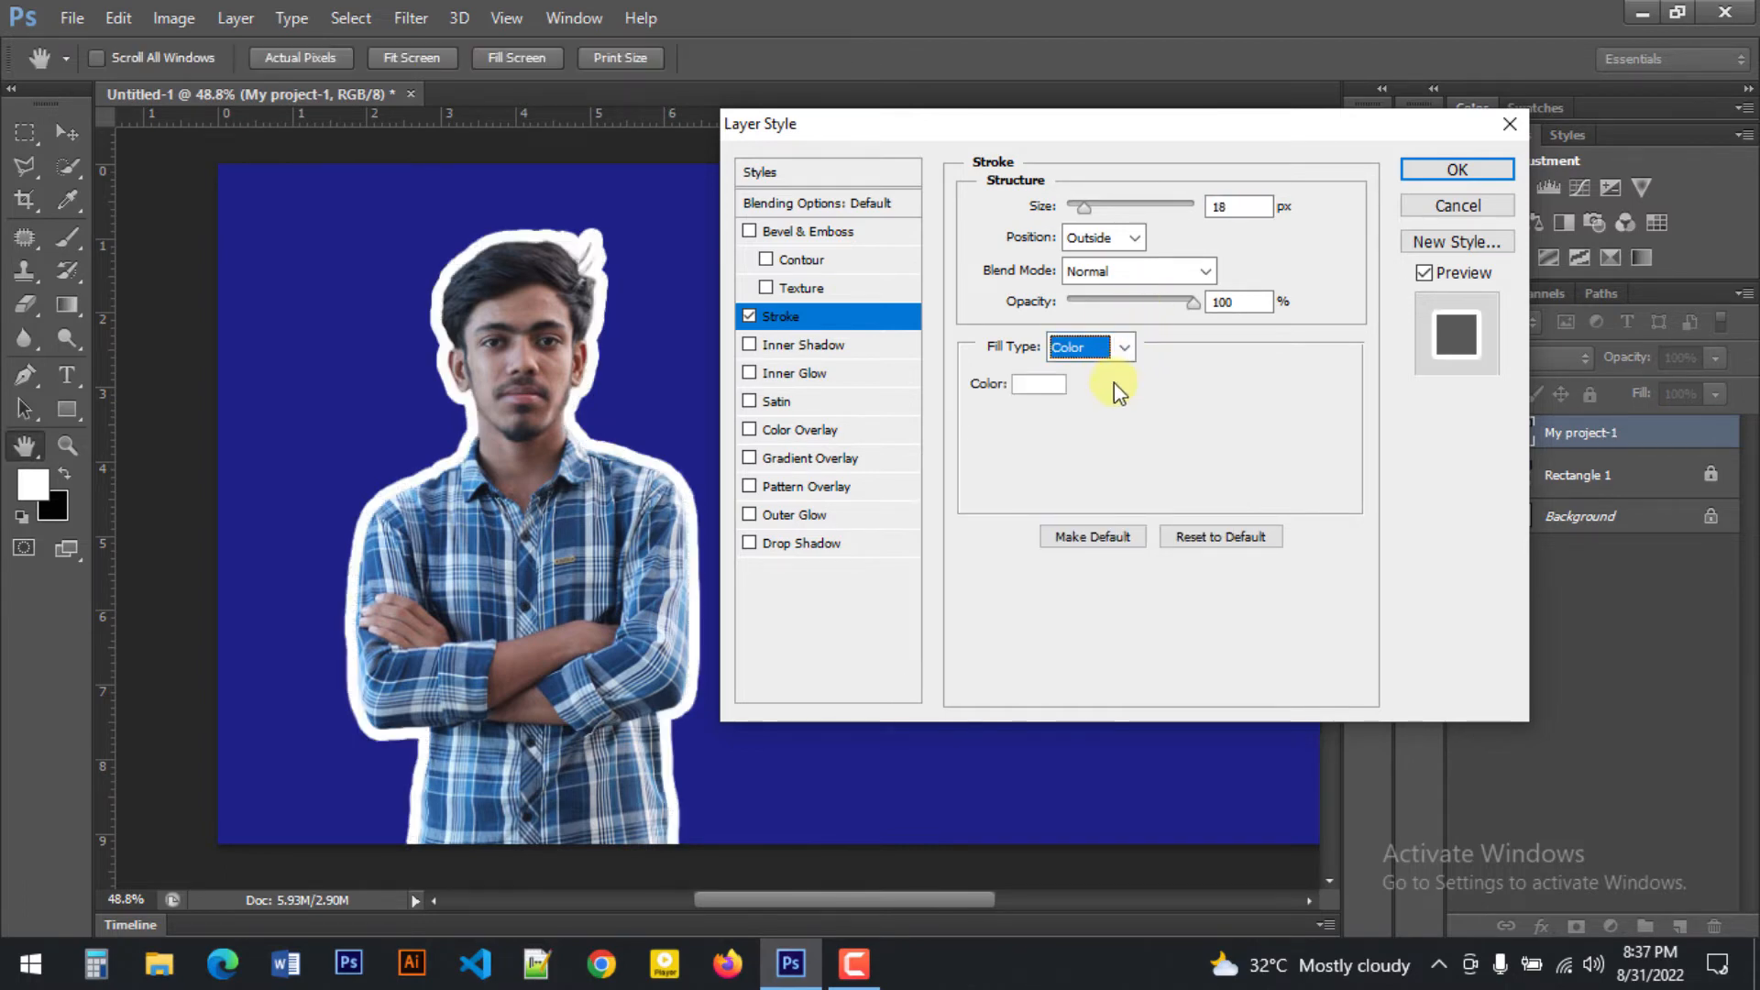
click(1035, 384)
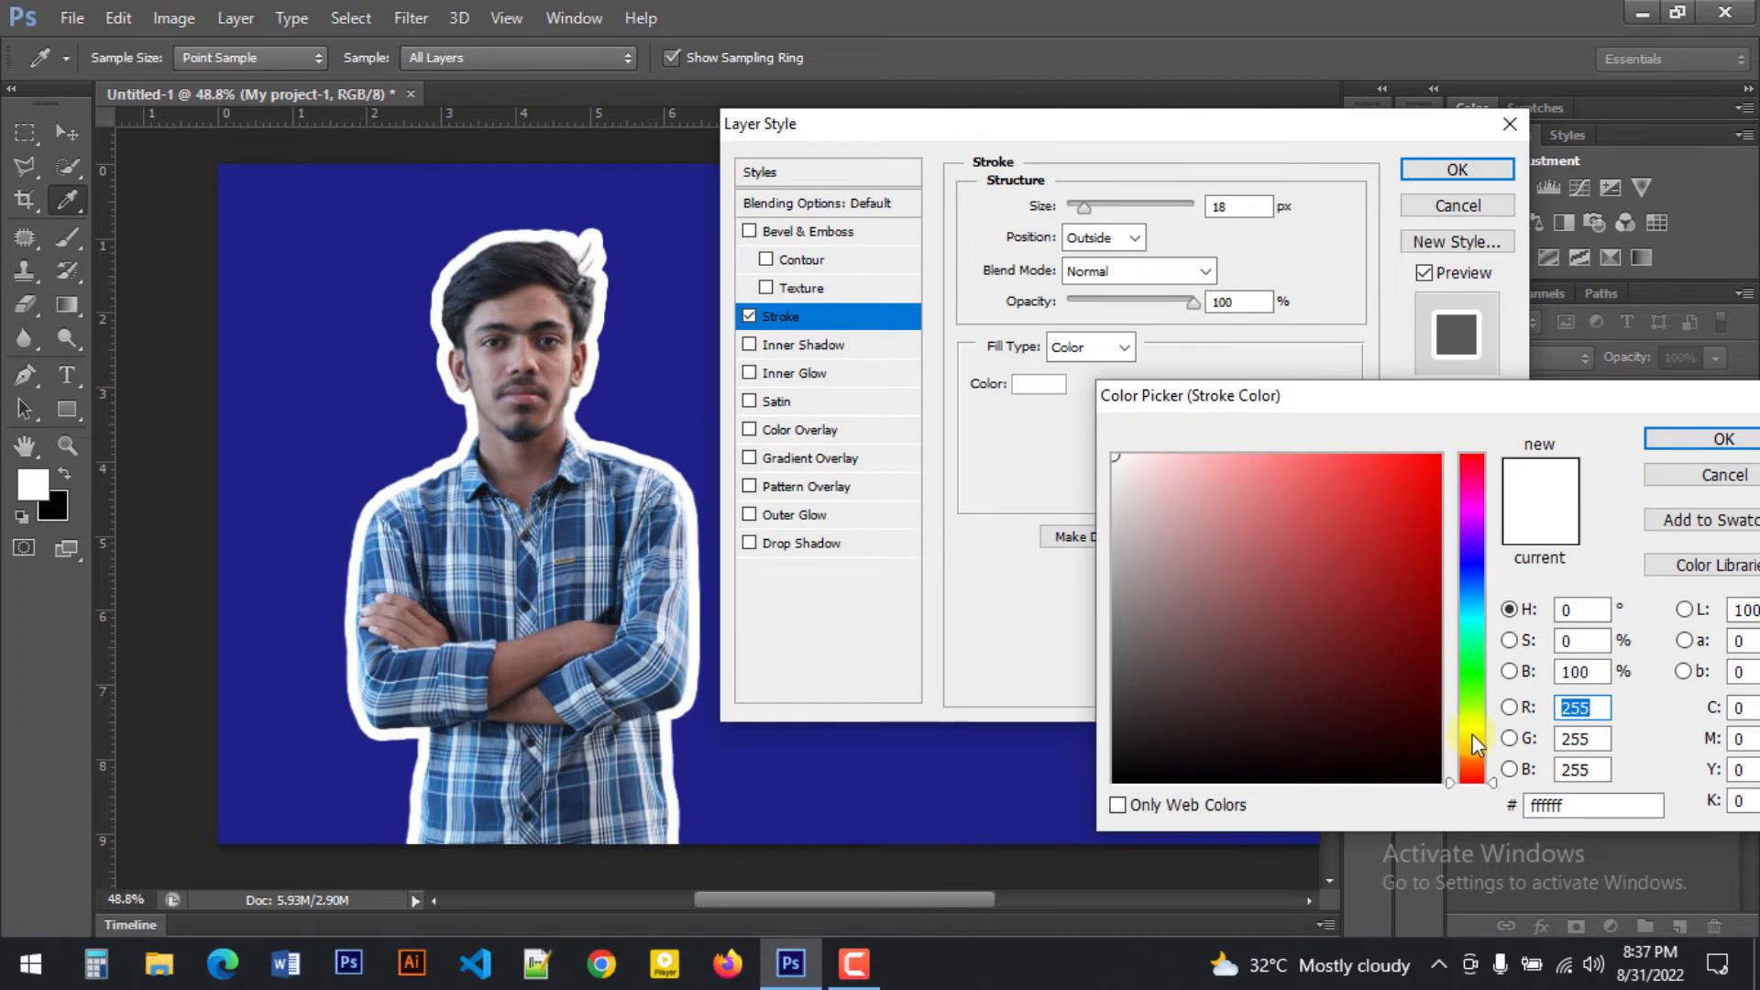
drag(1472, 744, 1466, 726)
click(1437, 459)
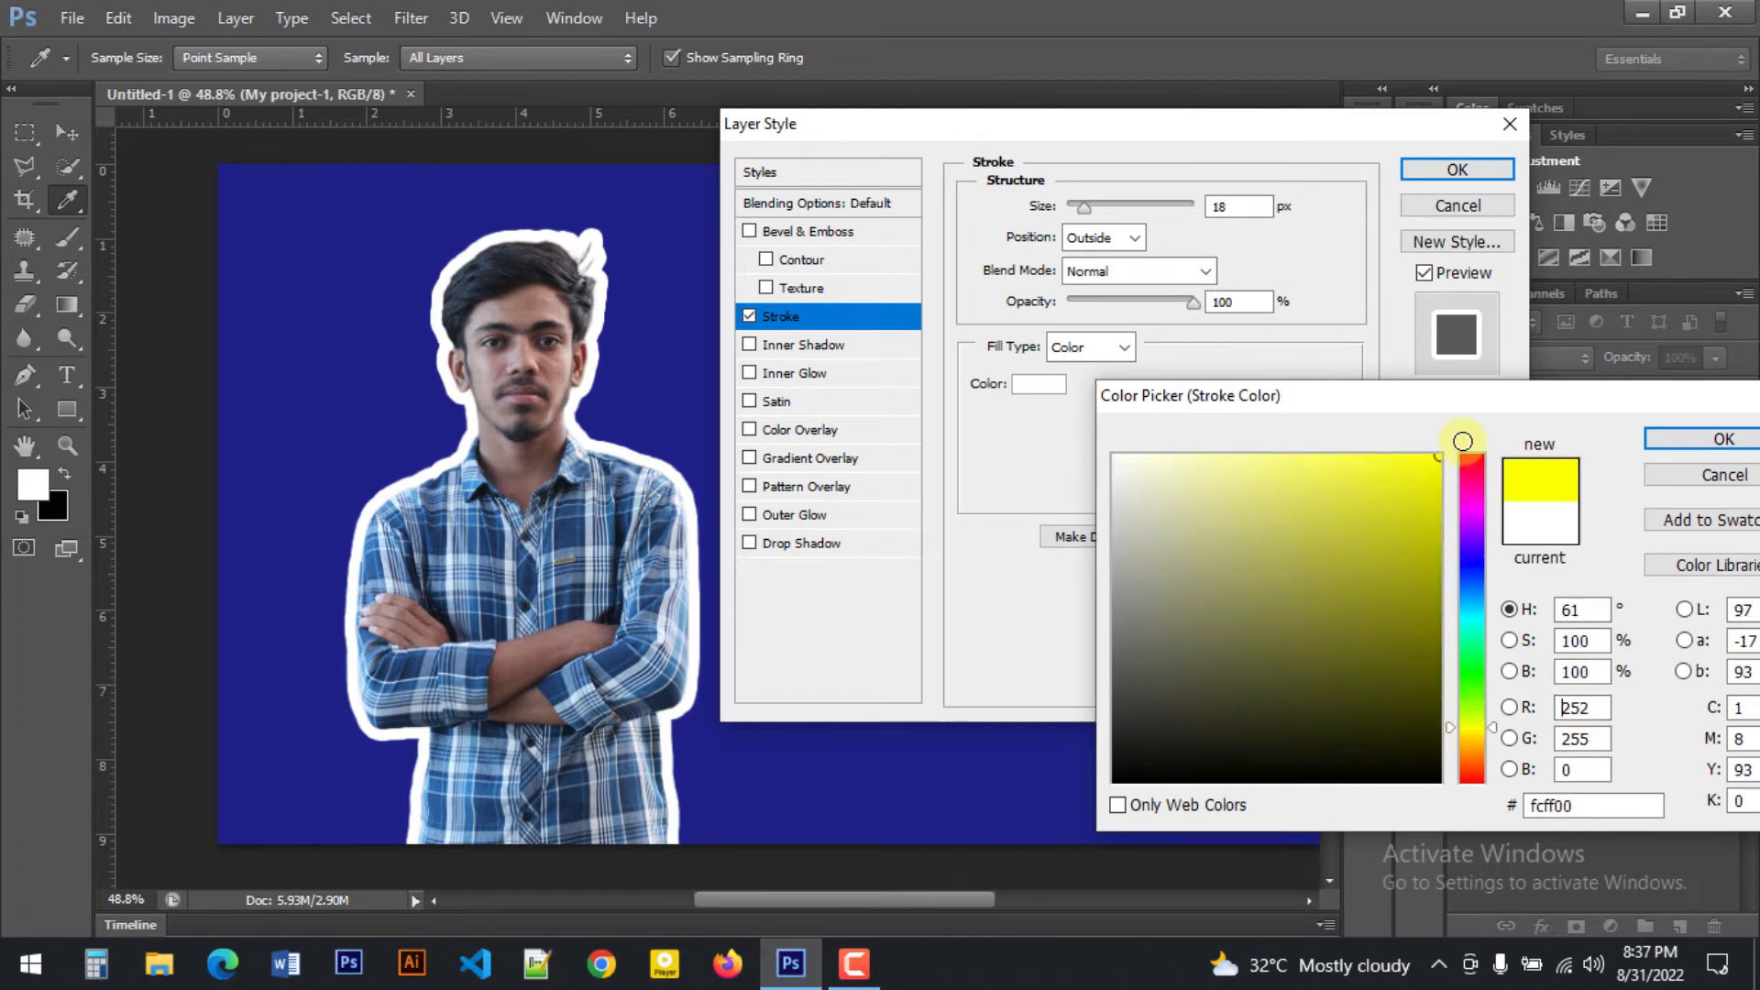
click(1723, 439)
click(1467, 168)
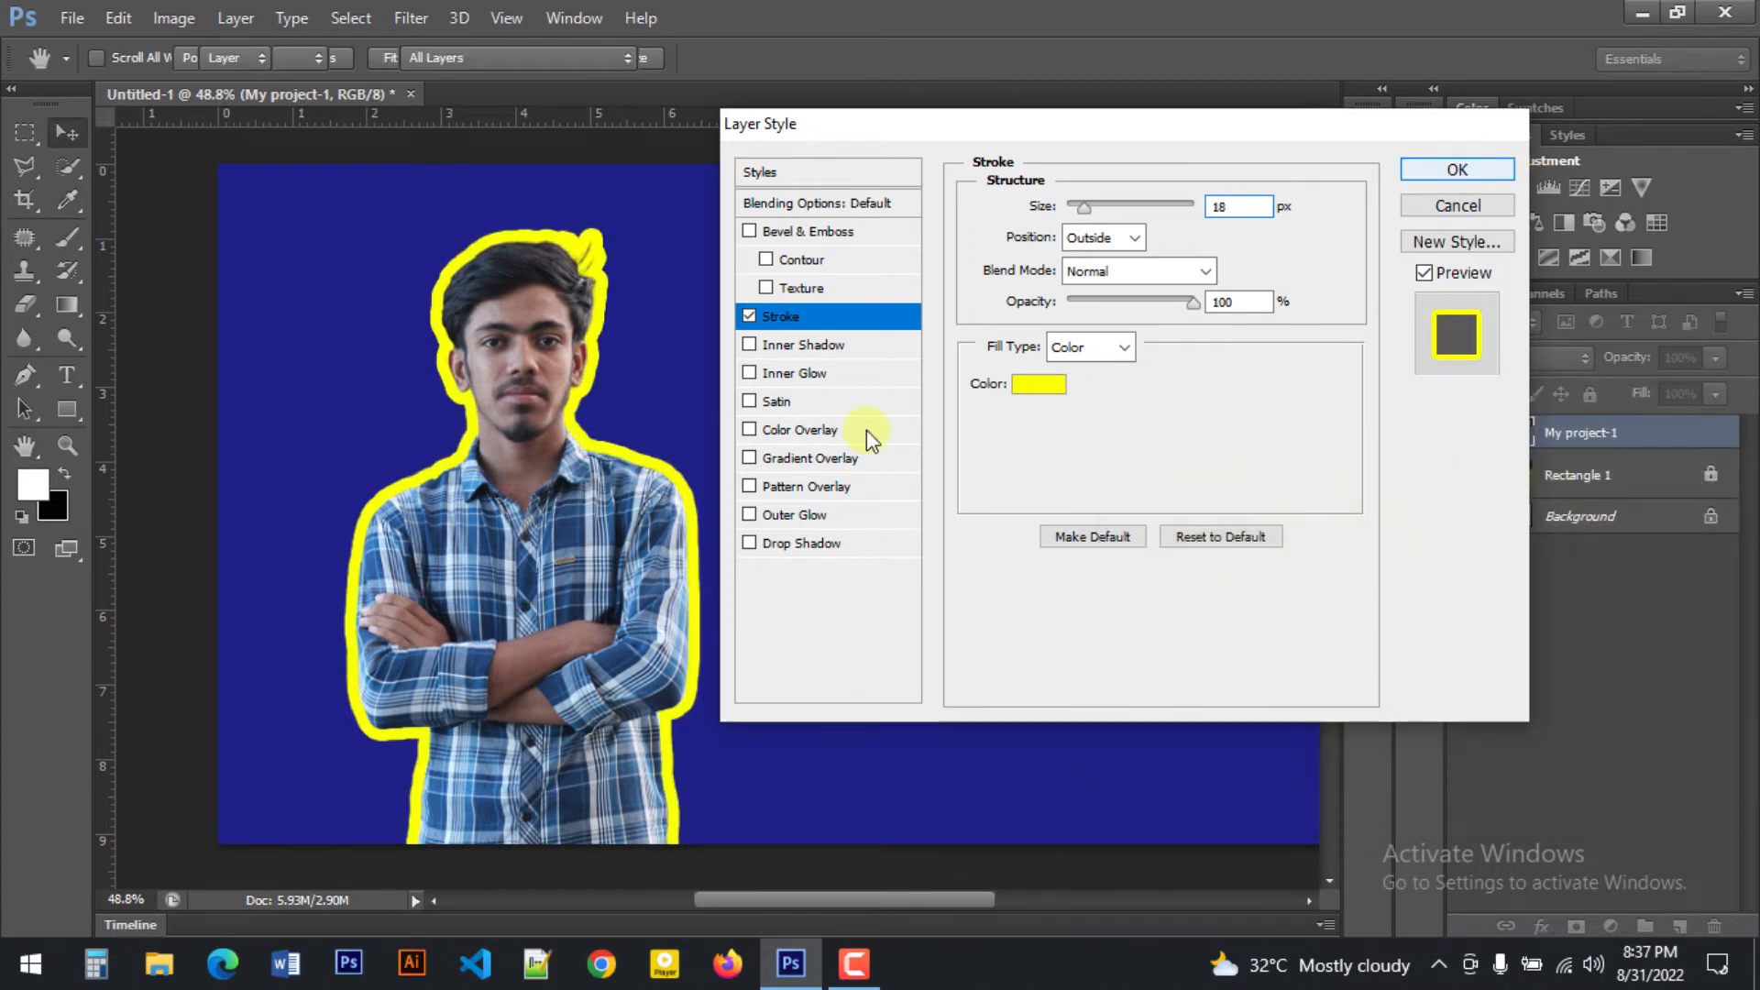
Move the outlined cutout slightly closer to the canvas's left edge and deselect it.
drag(629, 546, 547, 543)
click(825, 544)
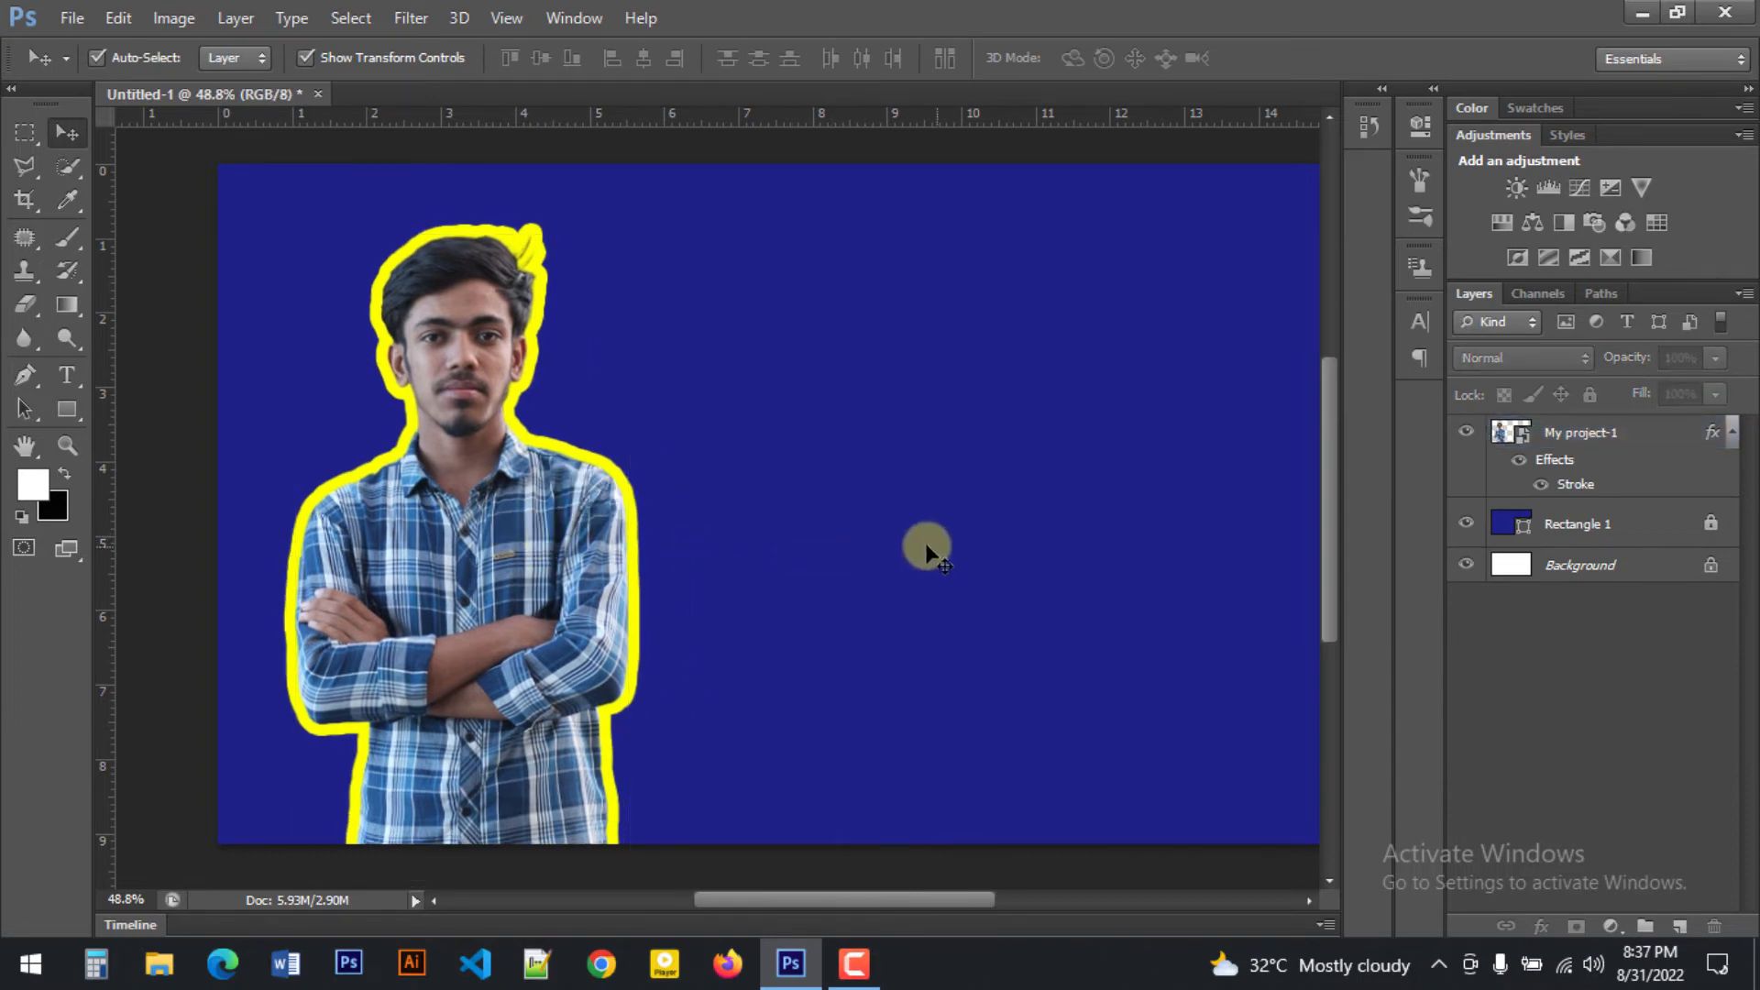
Add the text "Bangla" on the blue area to the right of the man and commit it.
click(68, 371)
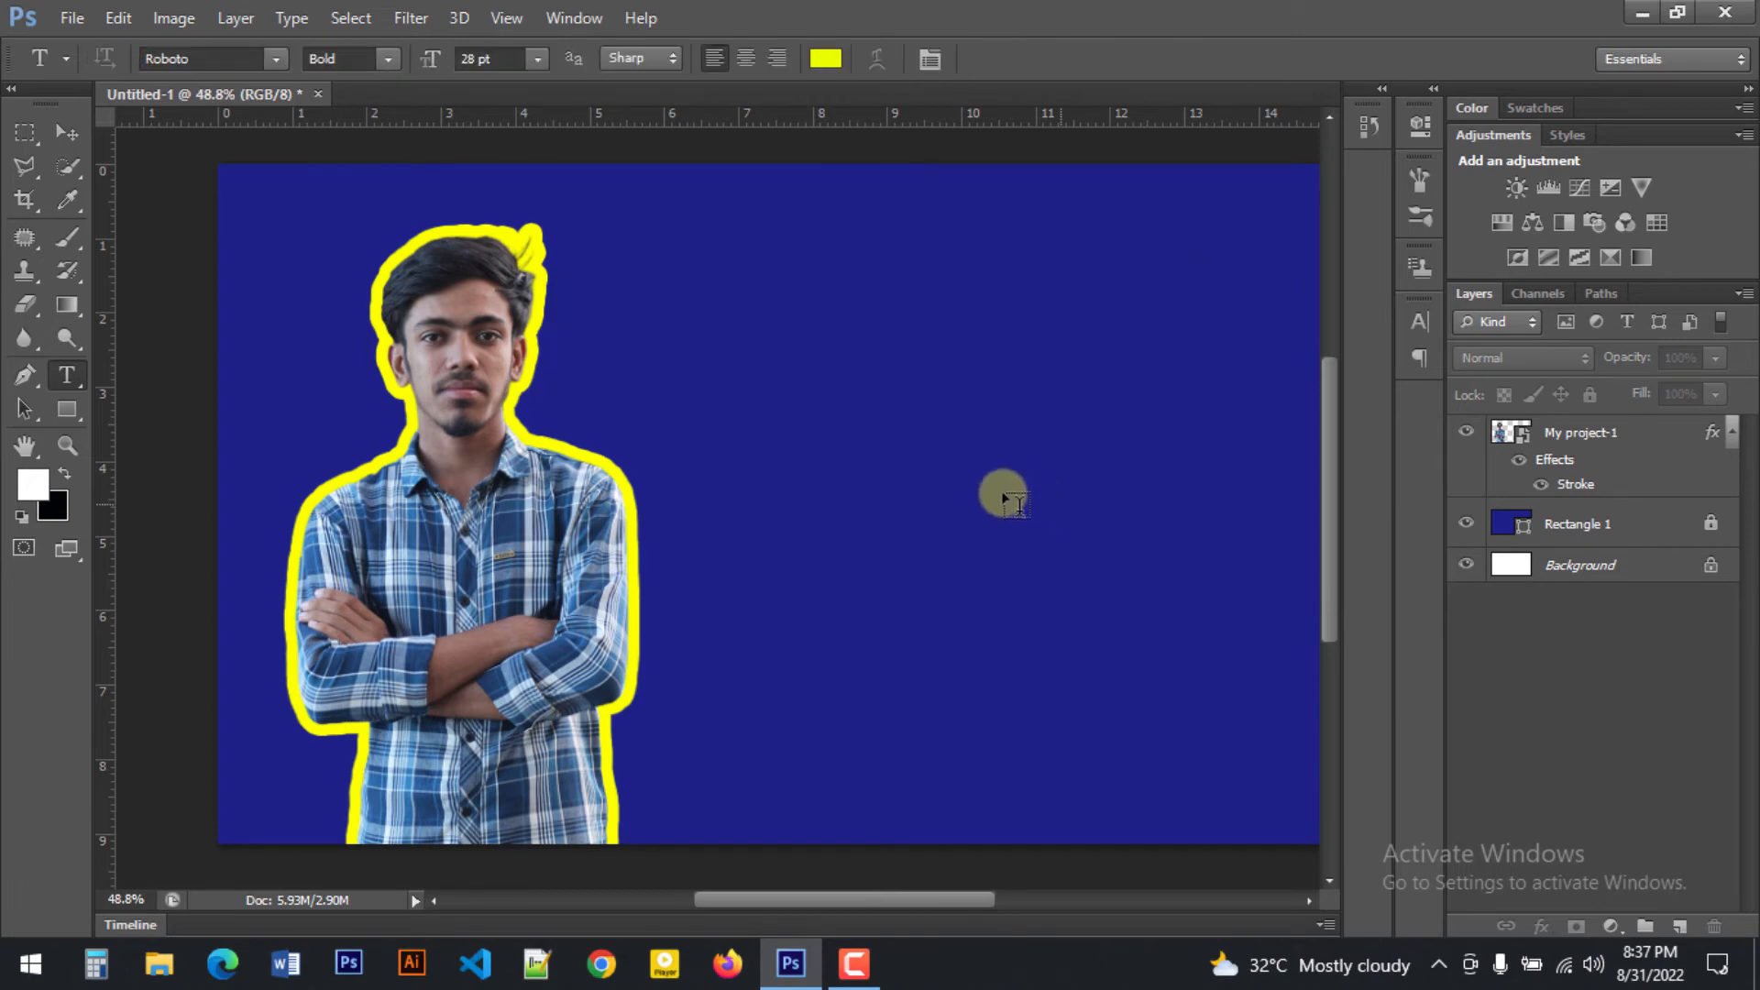
click(771, 417)
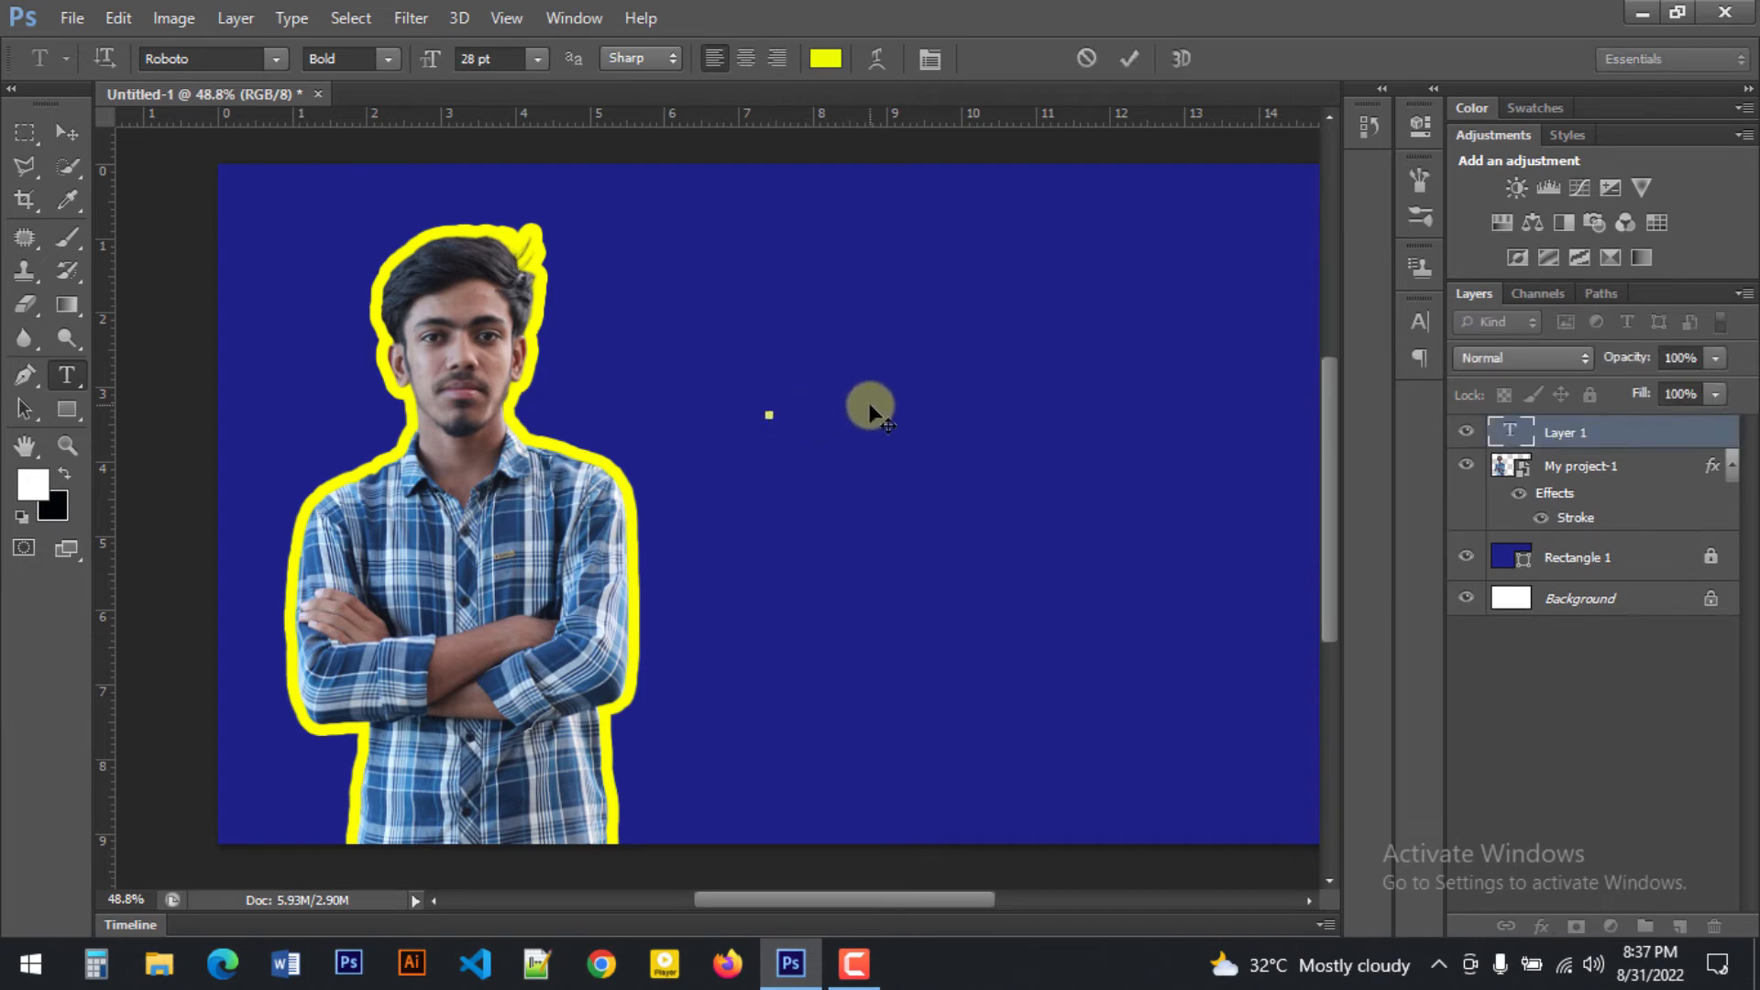
text(ngla)
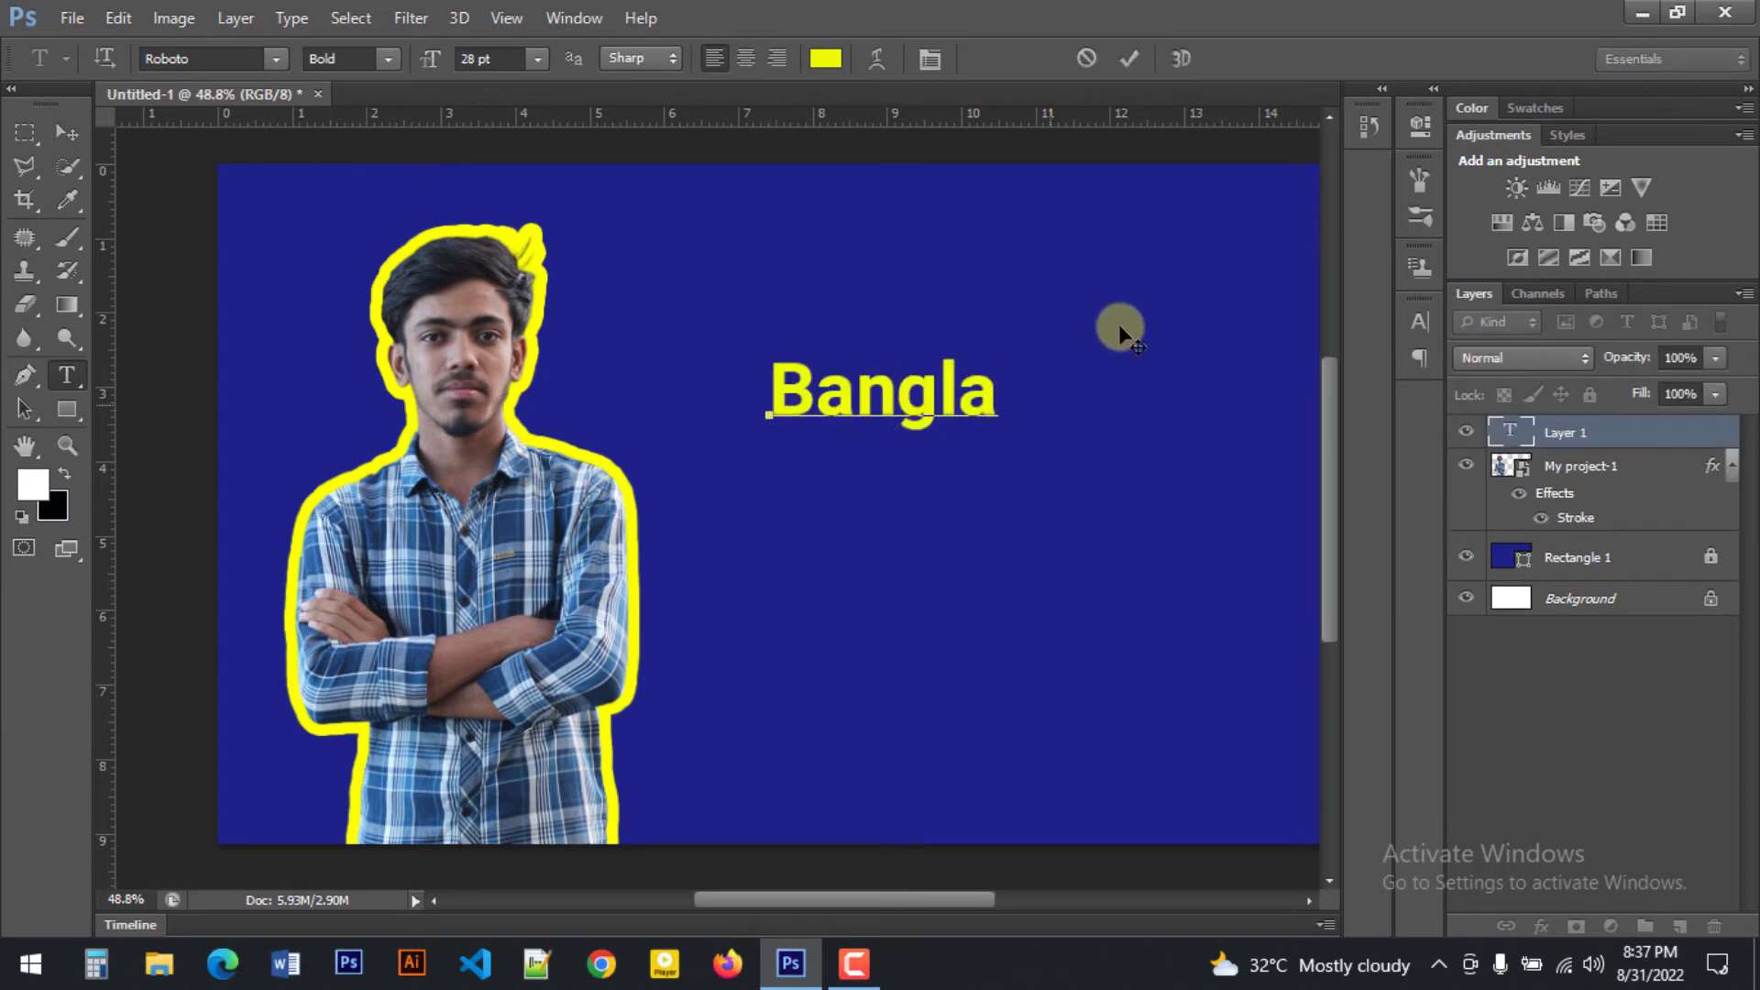
click(1135, 57)
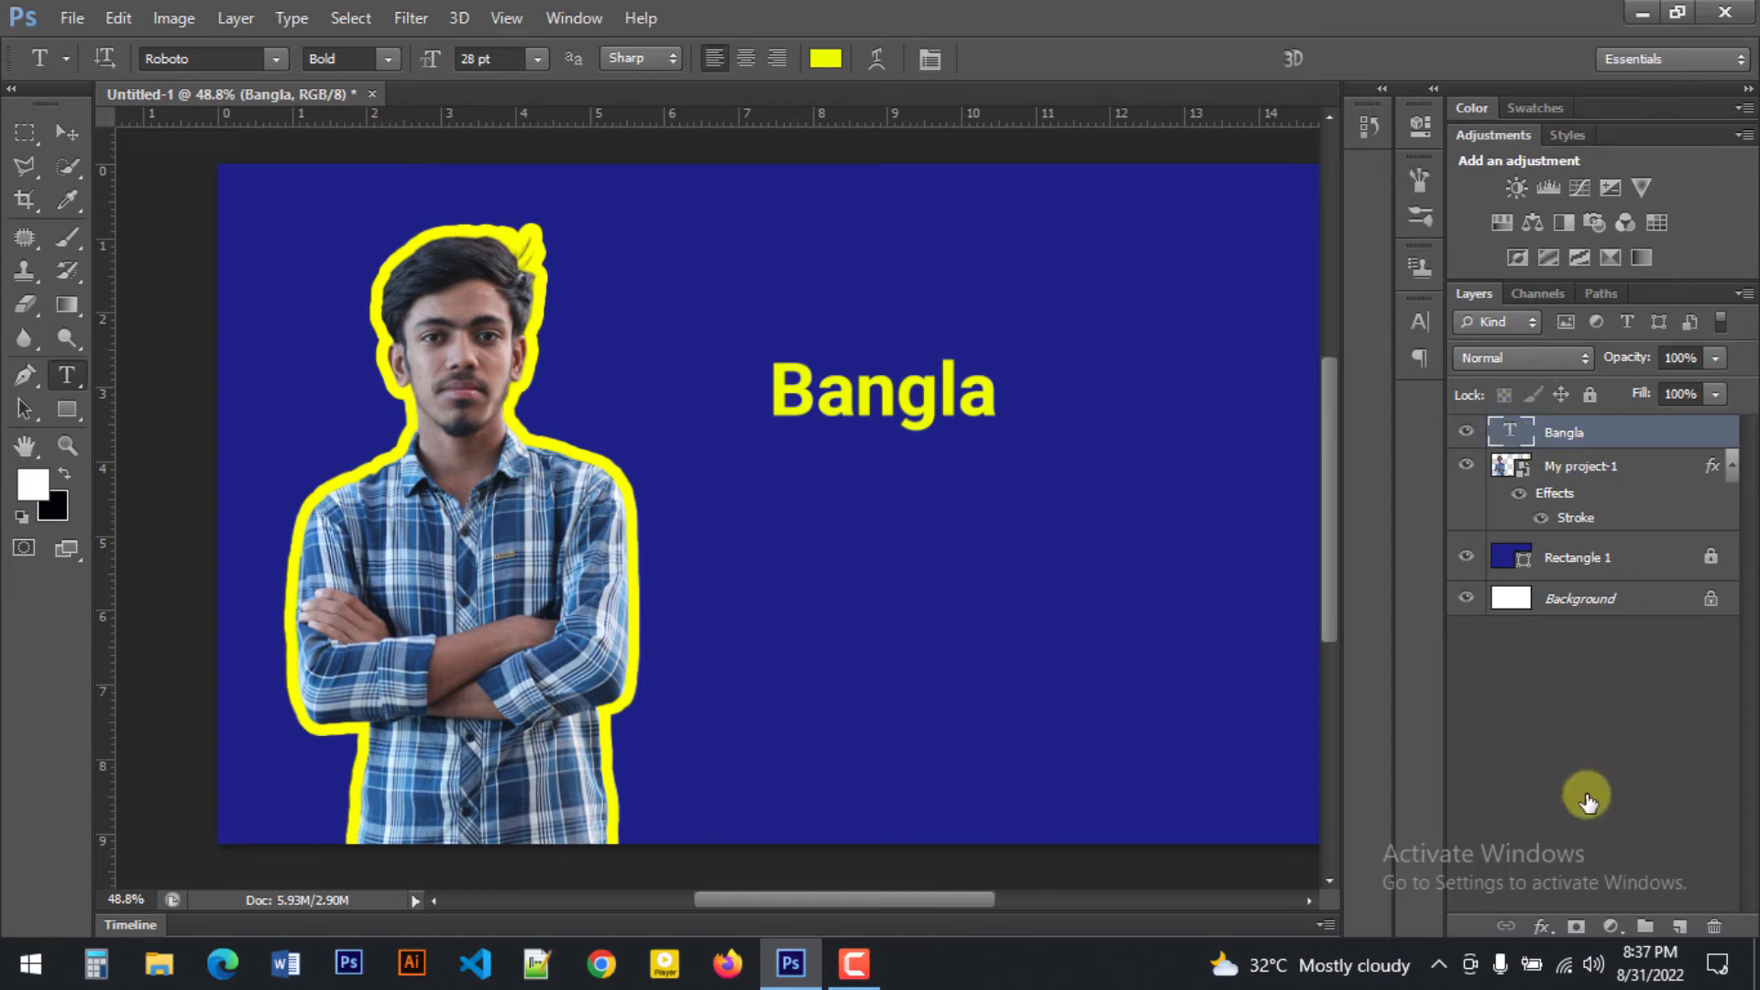
Add a Stroke layer style to the "Bangla" text with a size of 24 px and the red color f00b0b.
click(1540, 928)
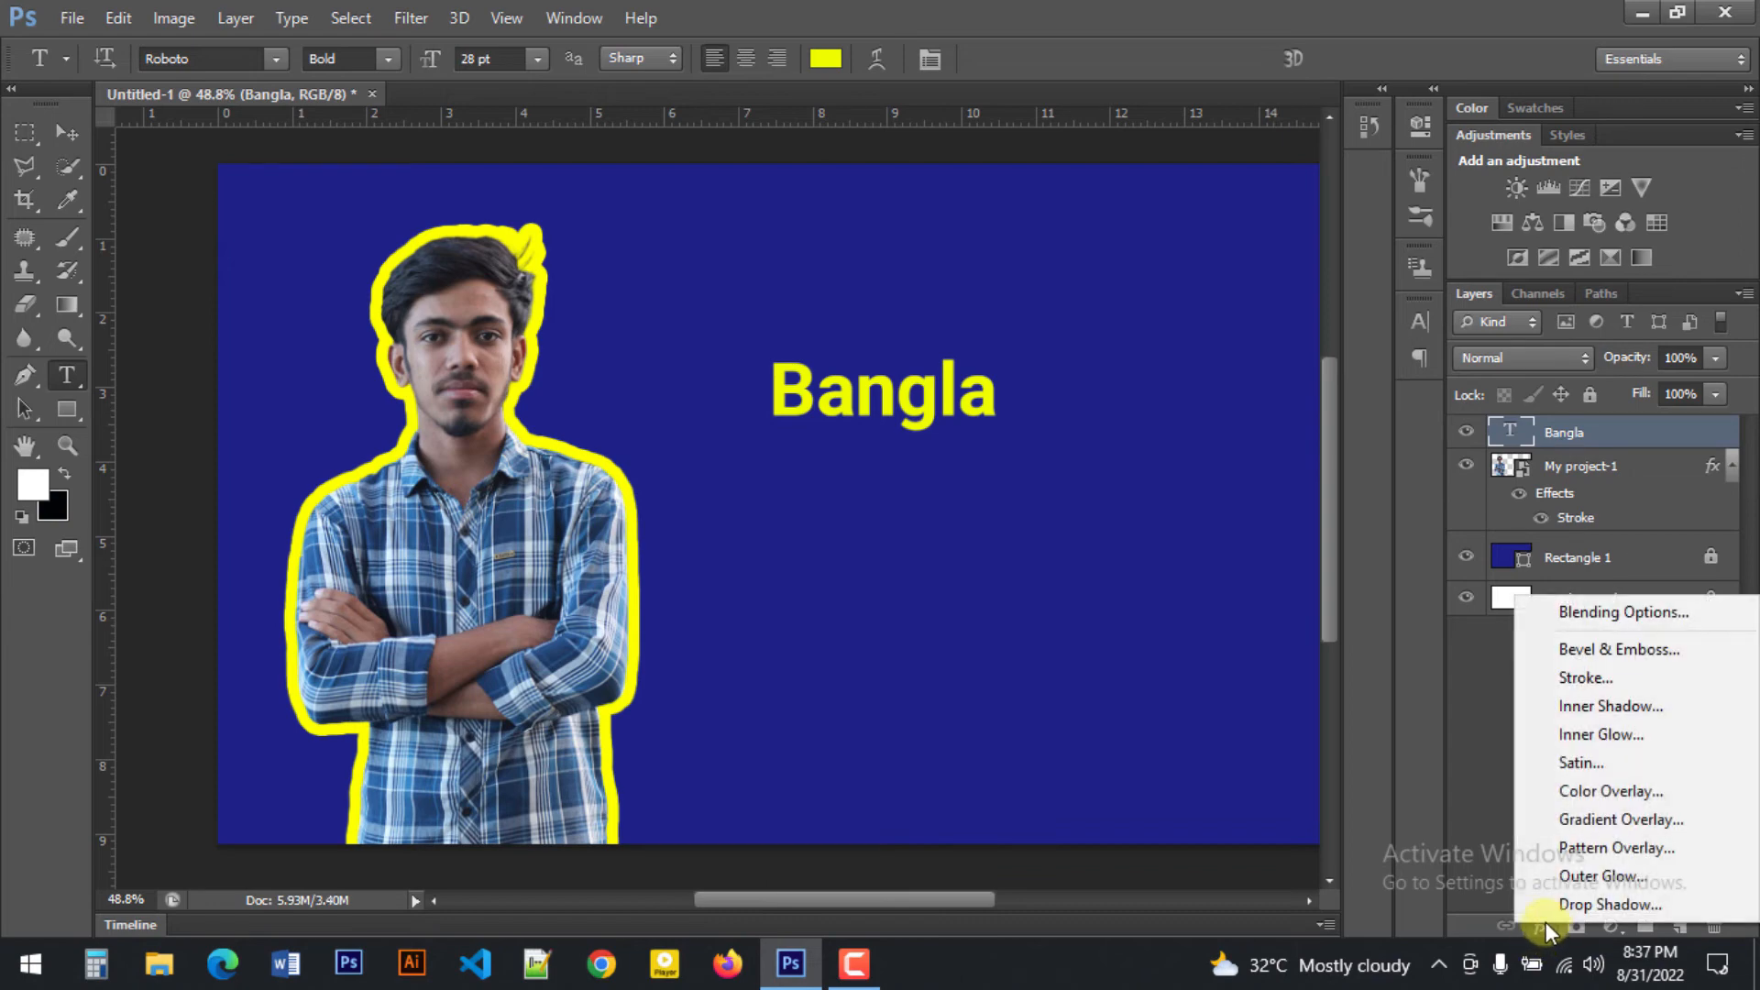
click(1574, 680)
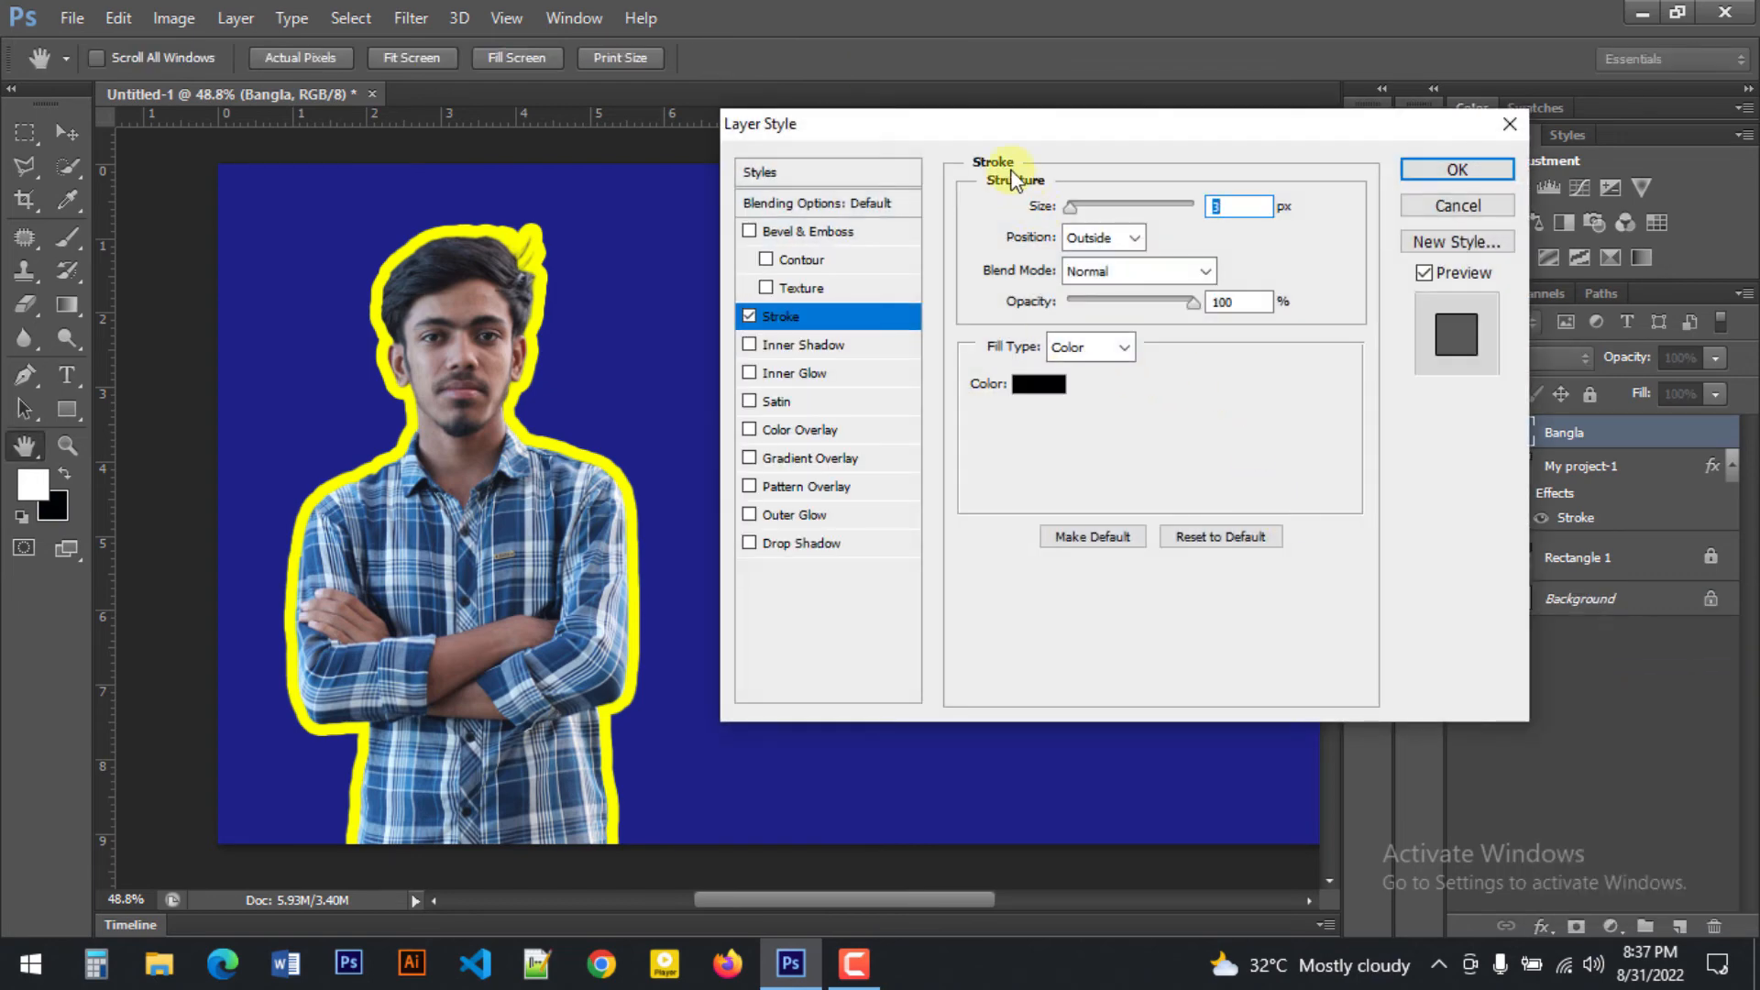
drag(993, 126, 1347, 165)
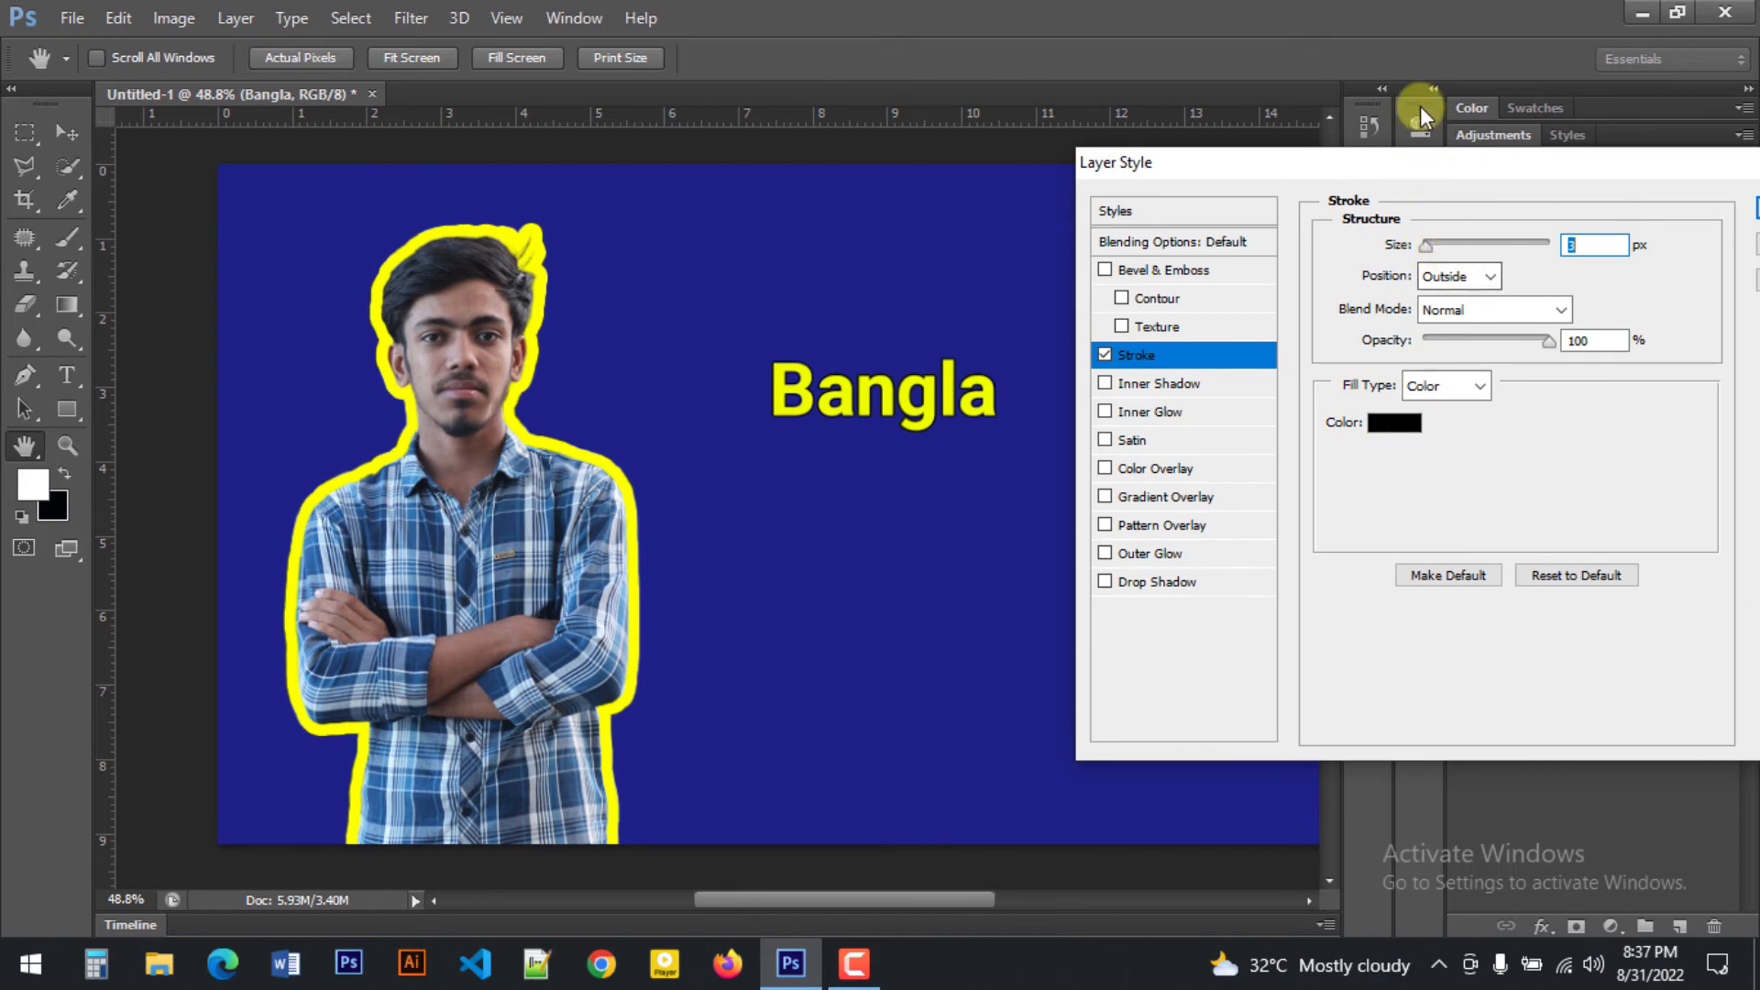
mouse_move(1425, 244)
mouse_down()
mouse_move(1438, 251)
mouse_move(1443, 189)
mouse_move(1464, 191)
mouse_move(1445, 191)
mouse_up()
click(1397, 360)
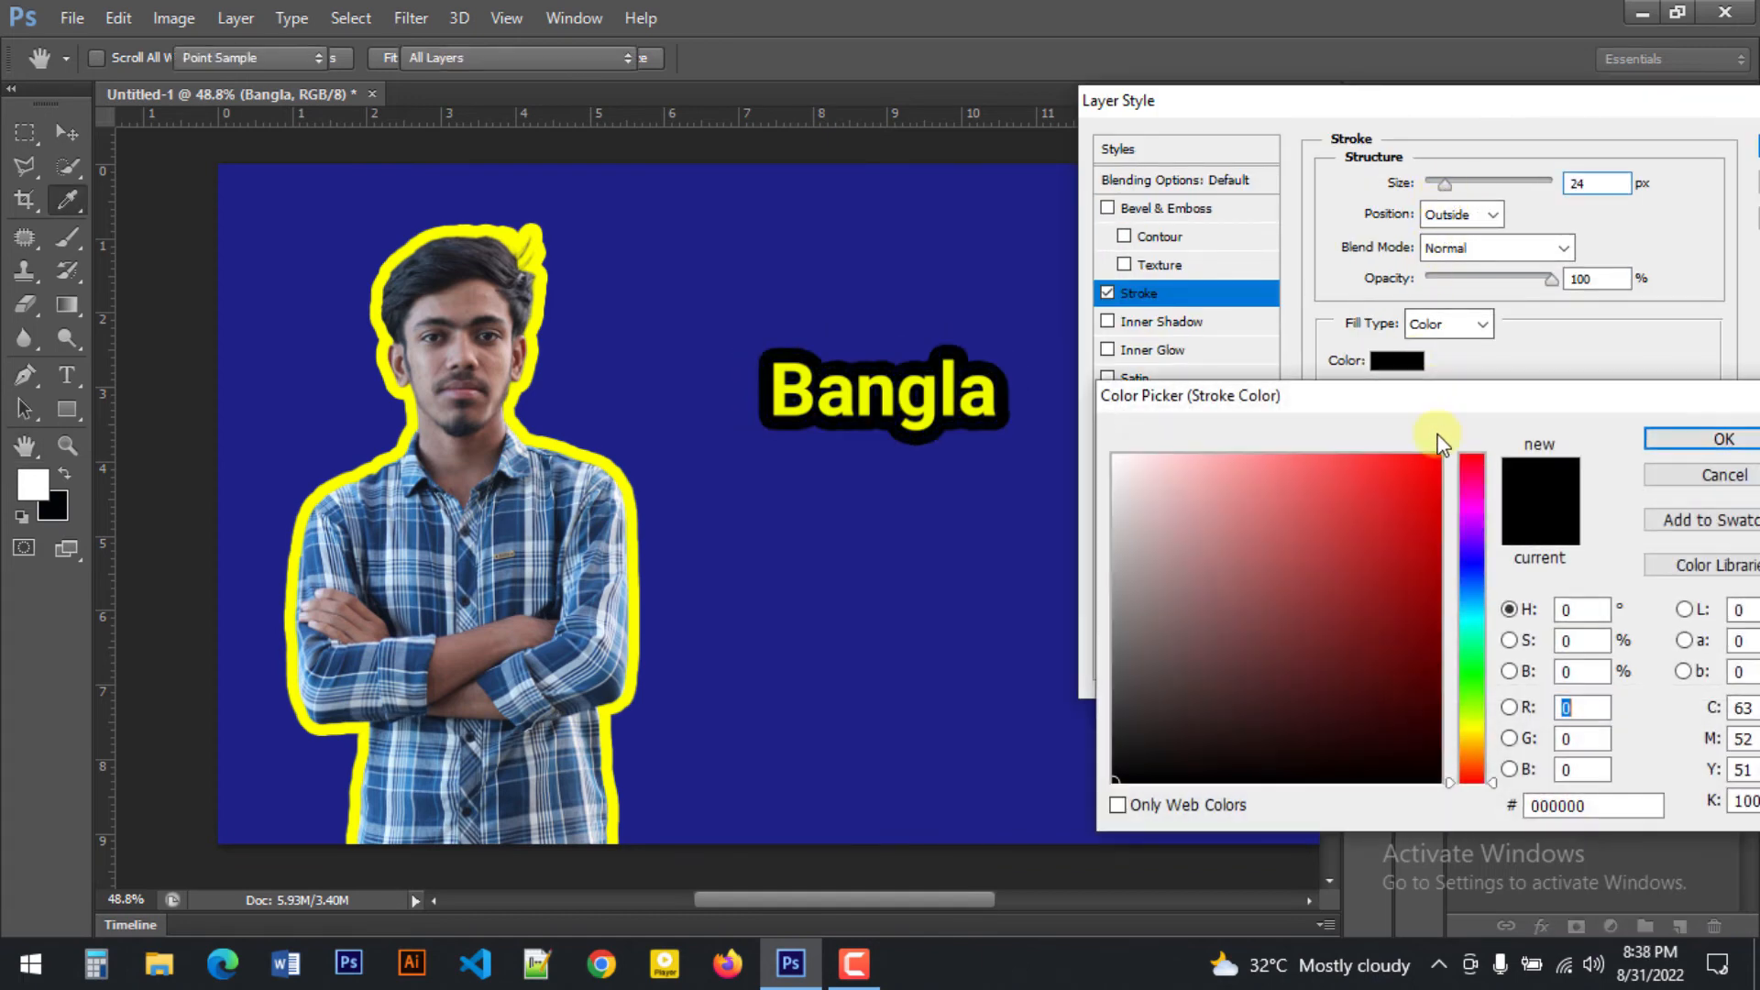
click(1424, 474)
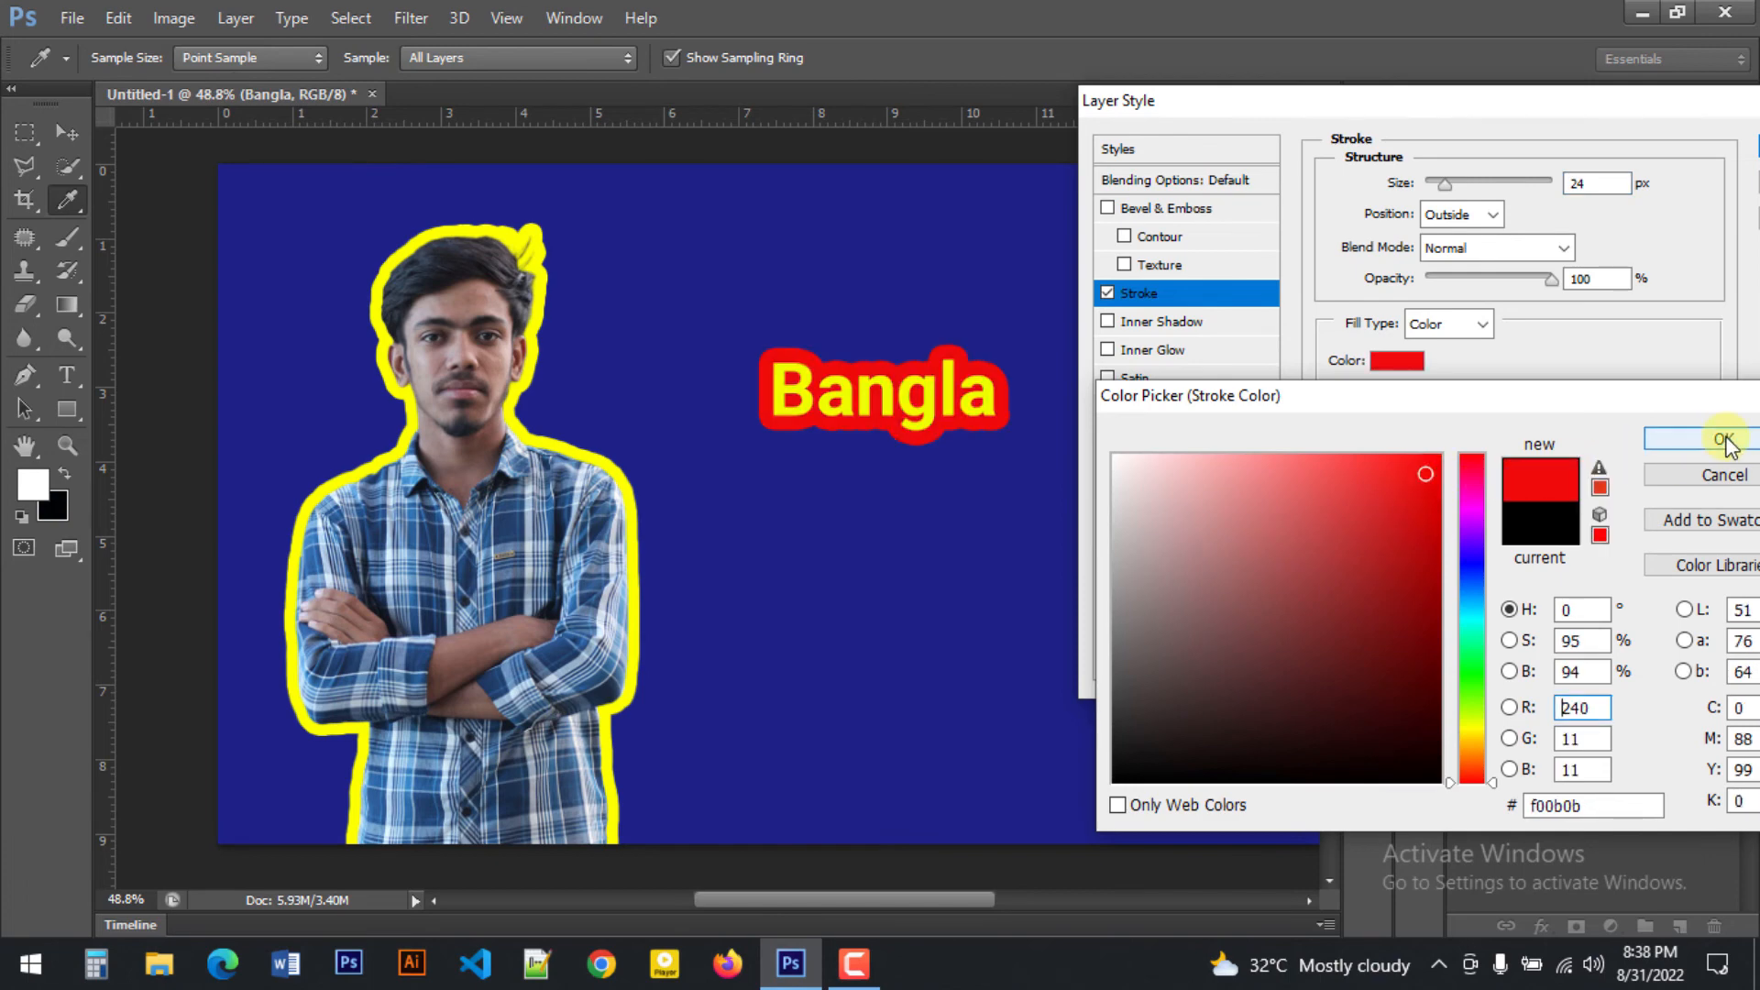
click(1721, 439)
Try the Inside and Center positions for the text's stroke, then return to Inside.
click(1477, 214)
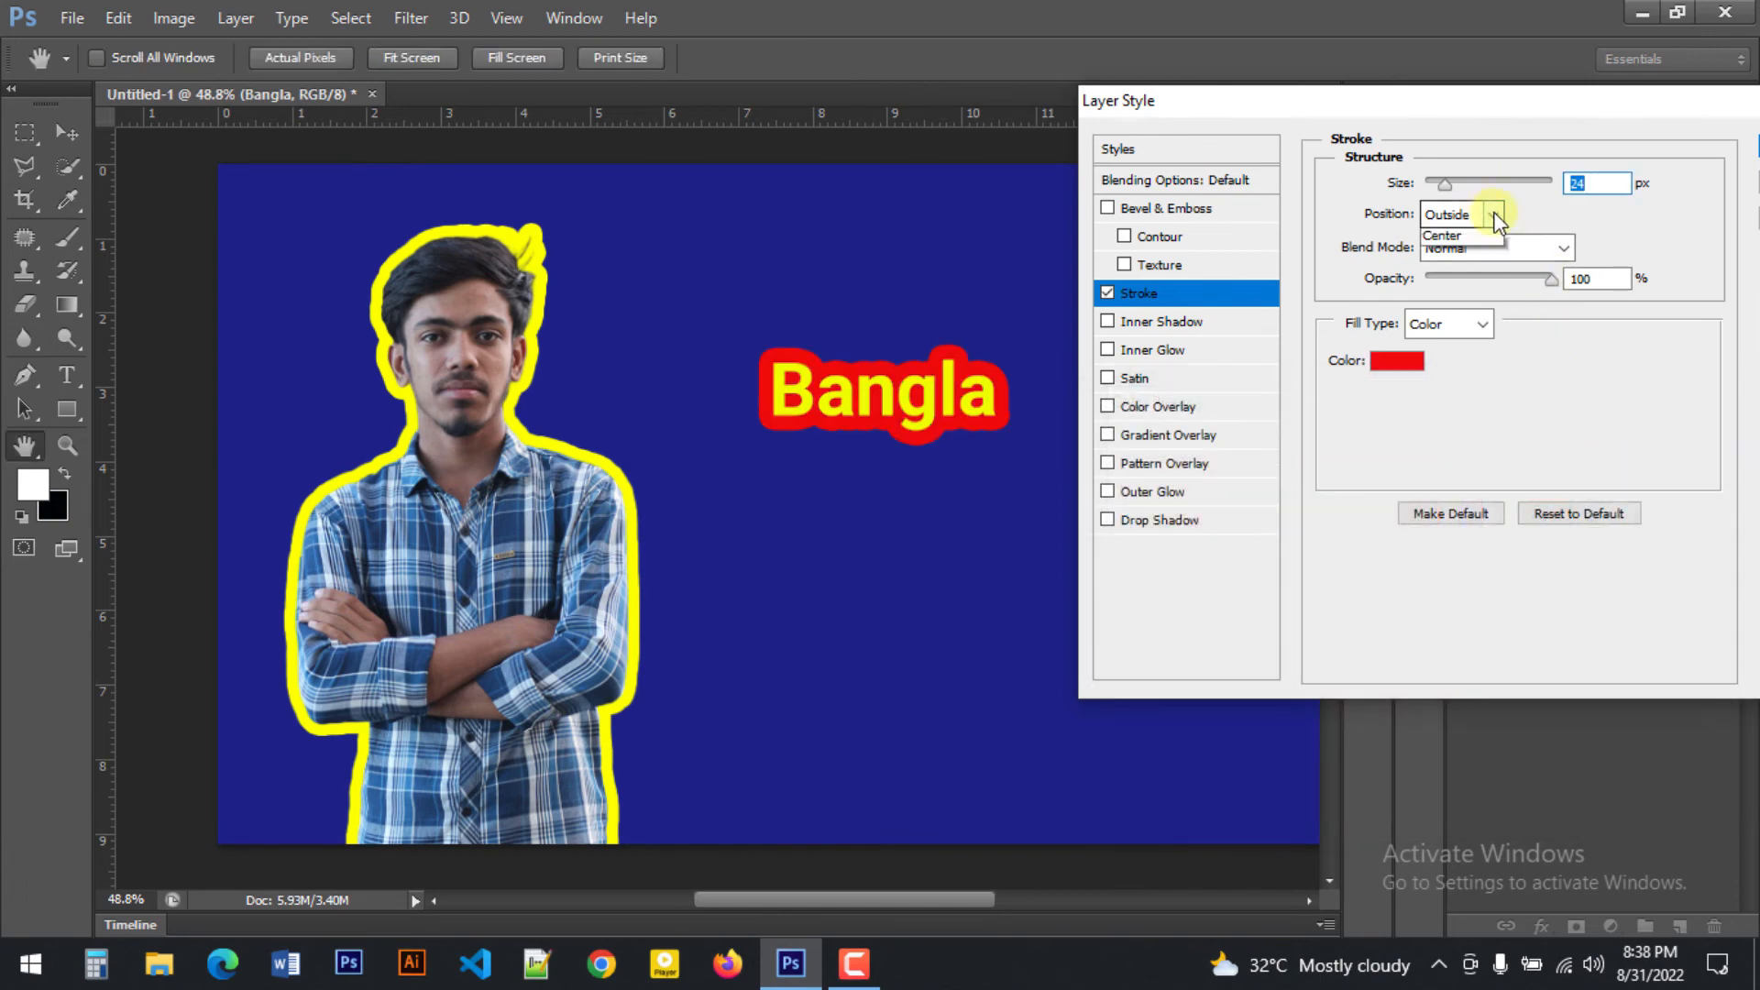
click(1441, 253)
click(1492, 214)
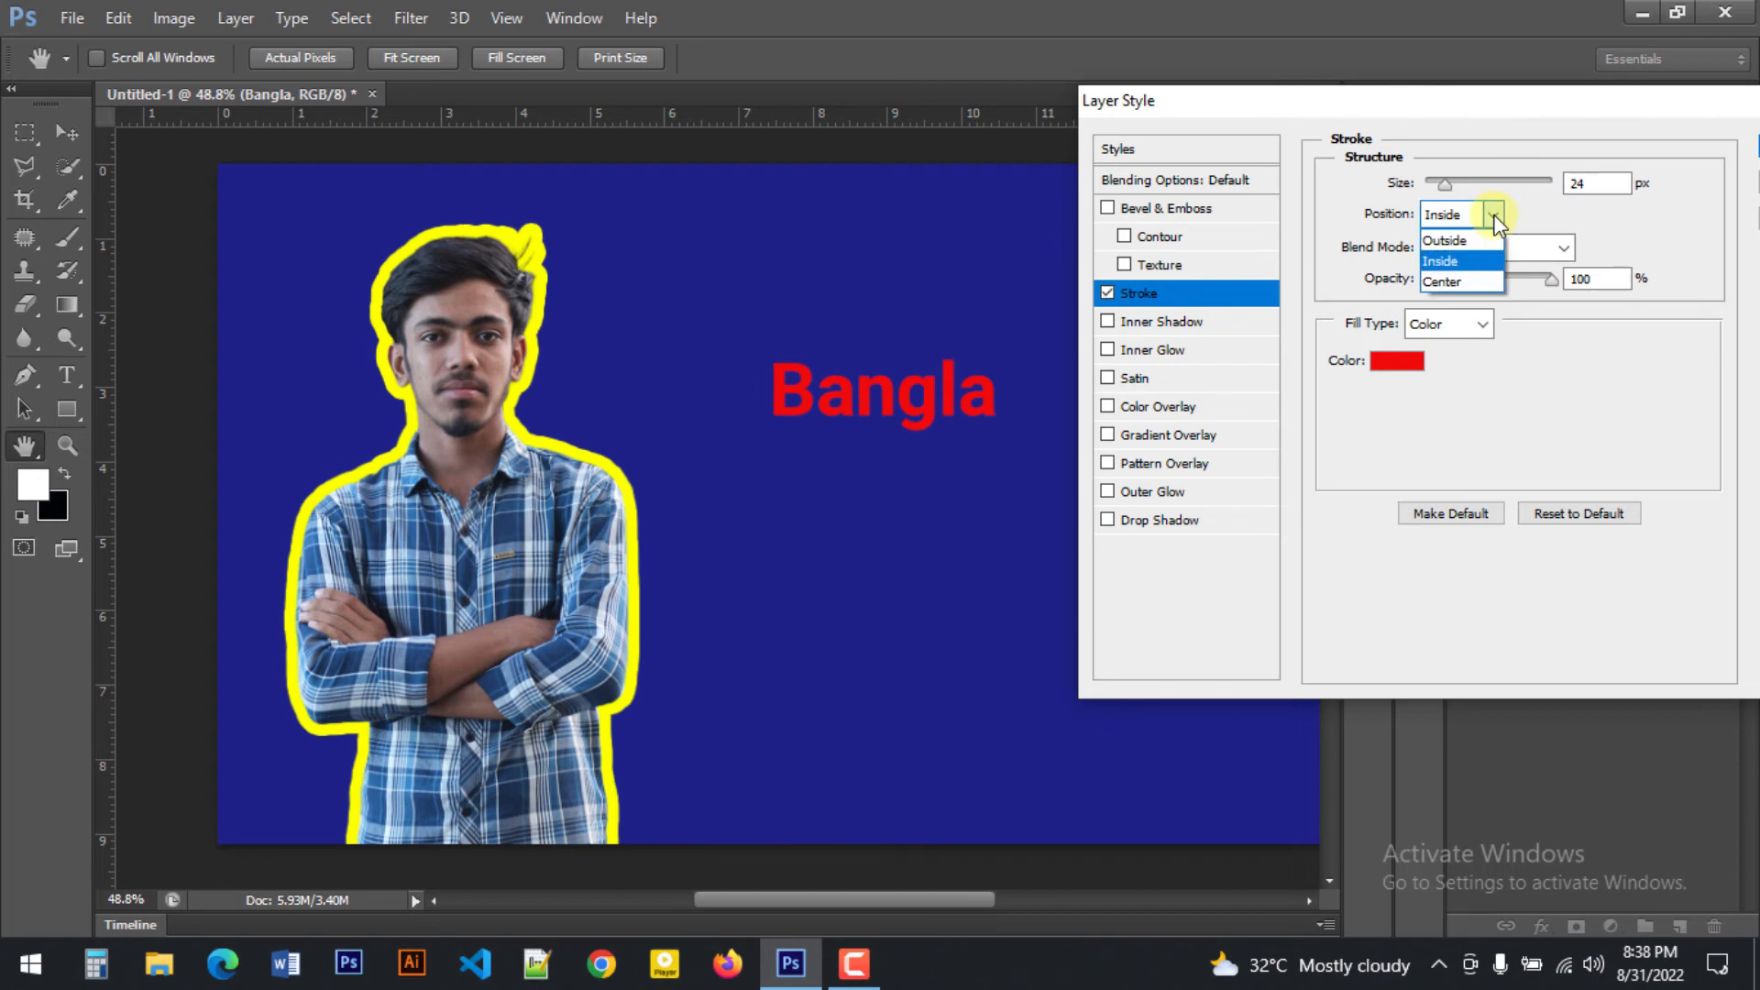
click(1465, 275)
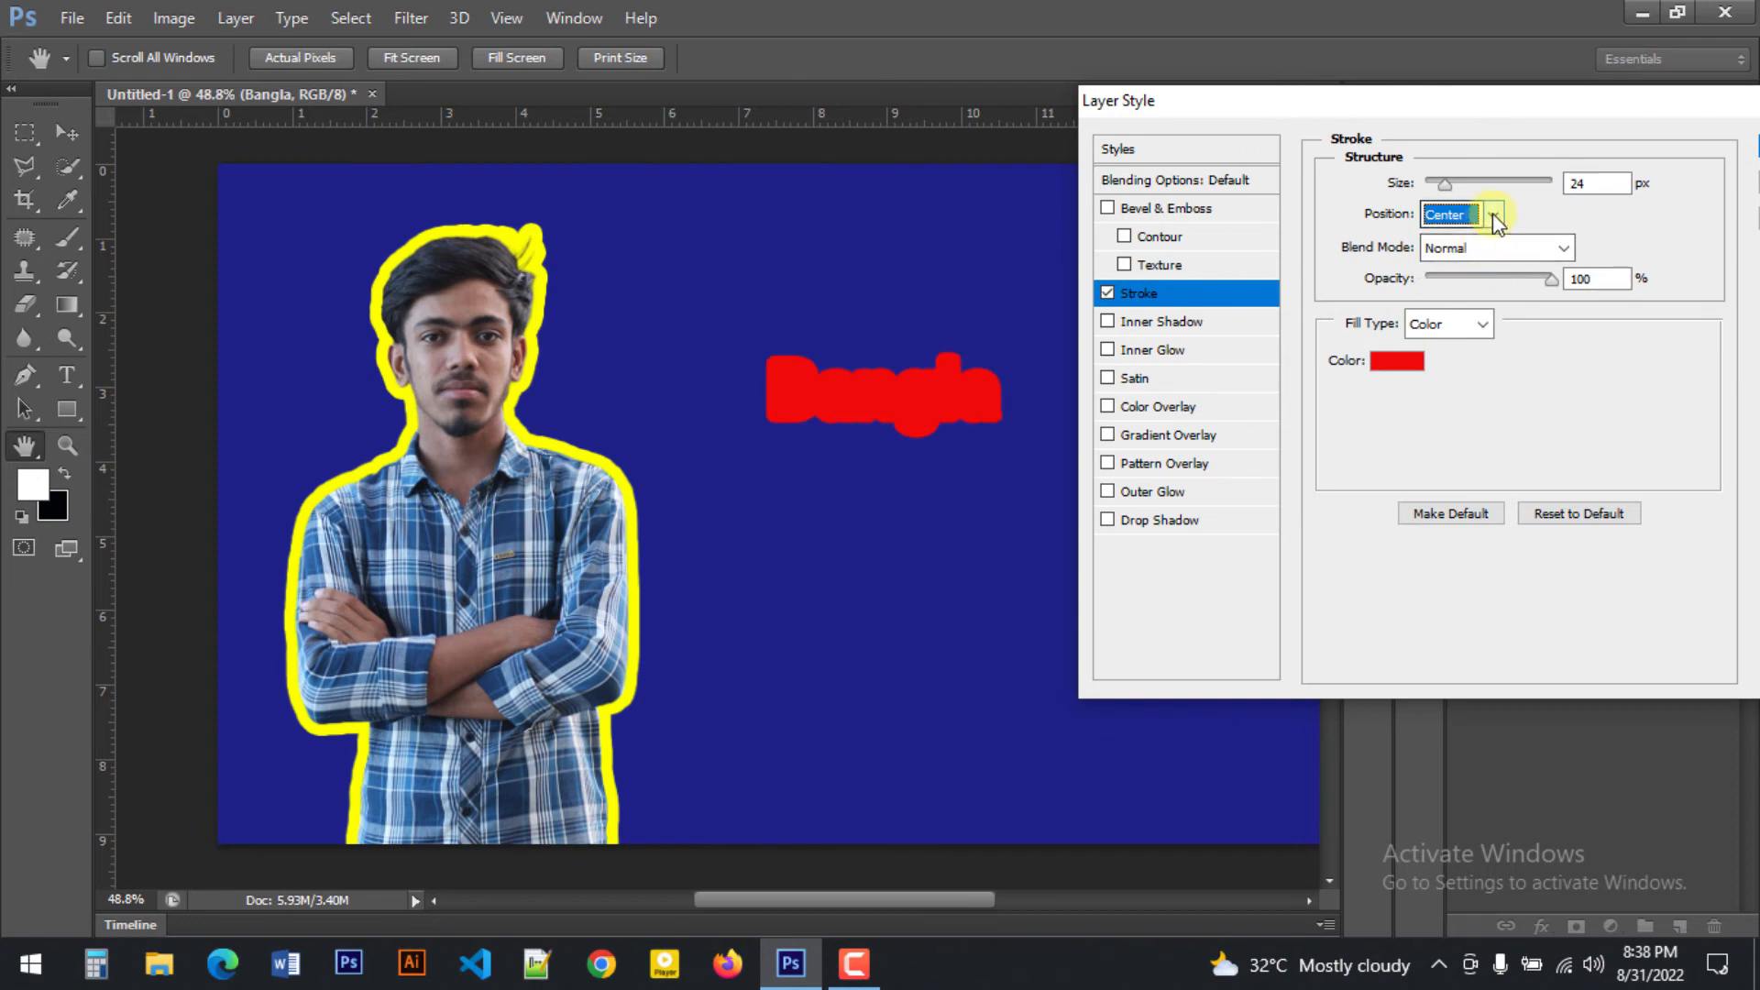
click(1490, 216)
click(1458, 253)
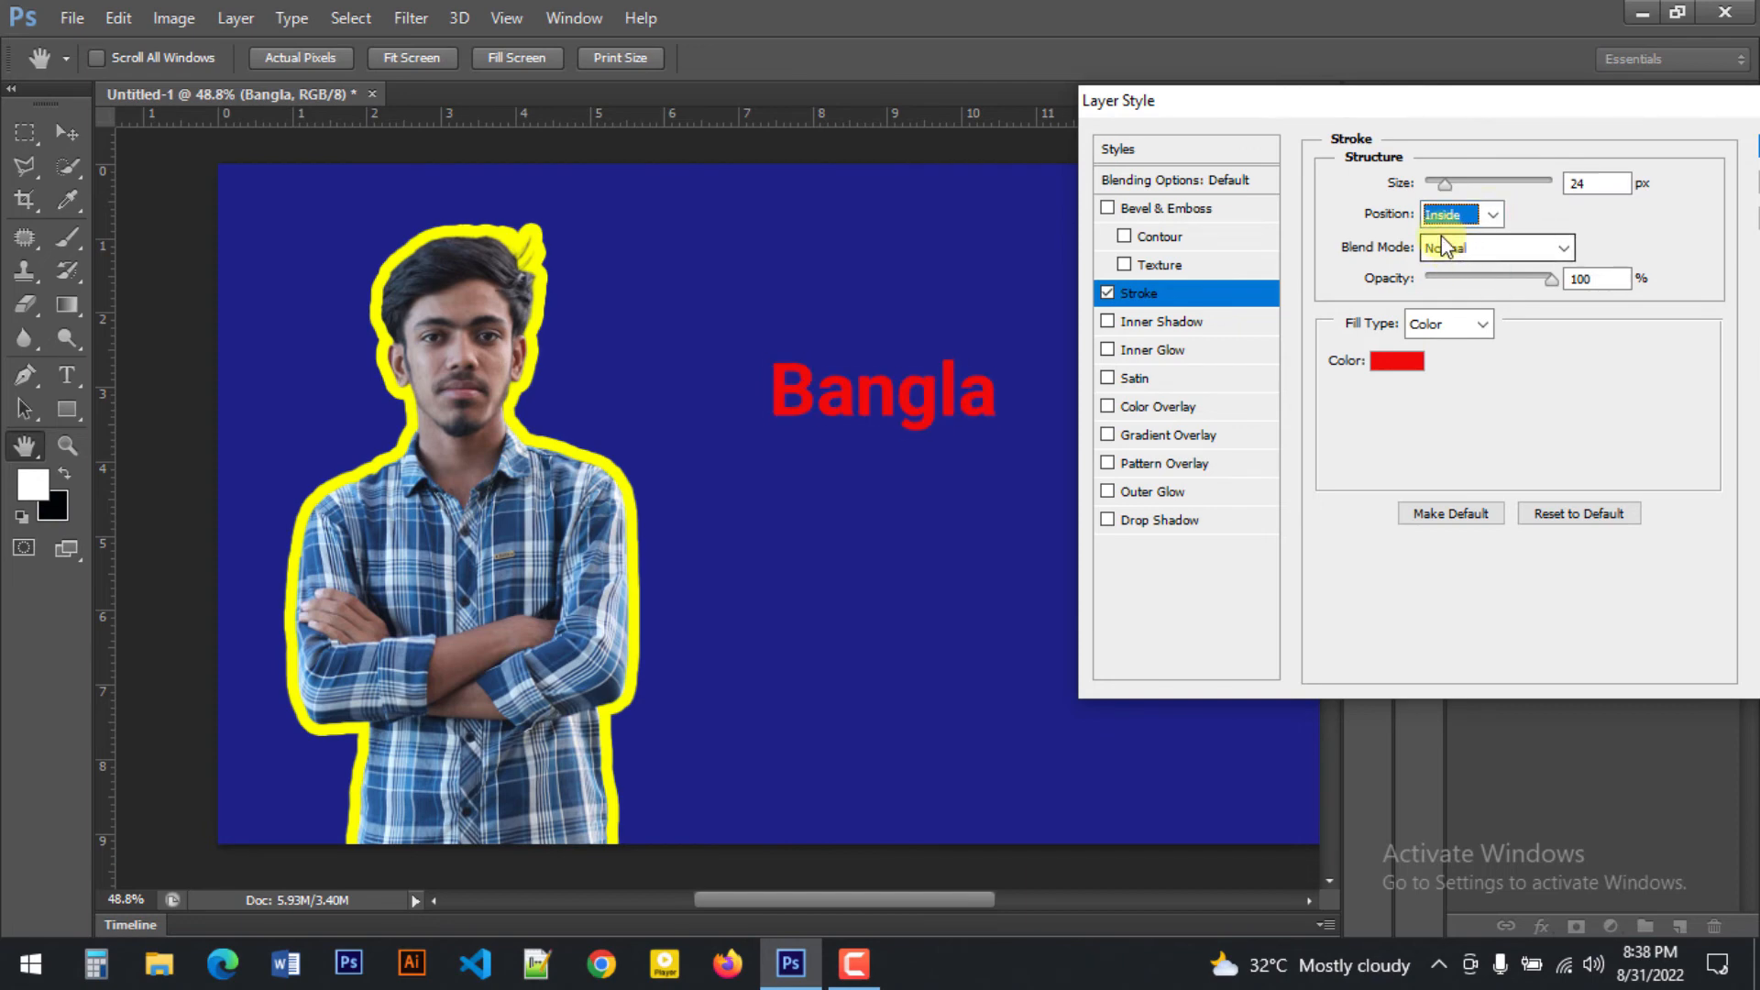
Set the text's stroke size to 35 px and its position to Outside, then apply the layer style.
mouse_move(1444, 183)
mouse_down()
mouse_move(1483, 181)
mouse_move(1405, 196)
mouse_move(1449, 188)
mouse_up()
click(1489, 216)
click(1443, 227)
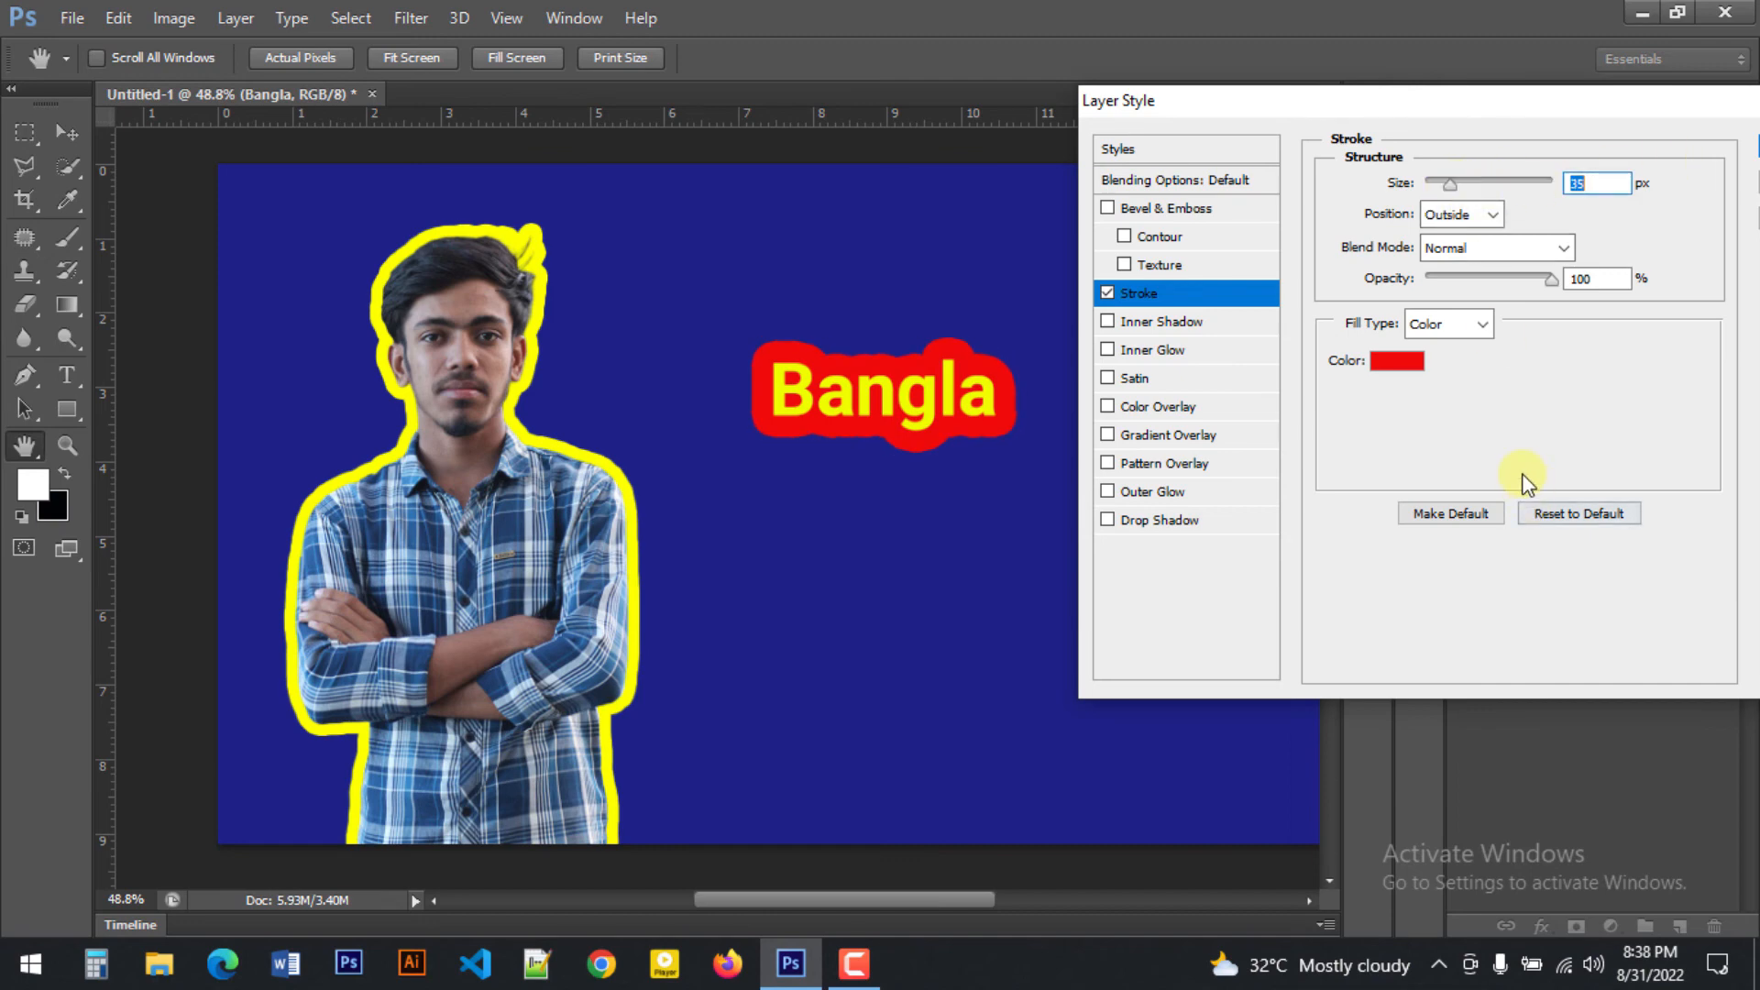
drag(1526, 106, 1247, 245)
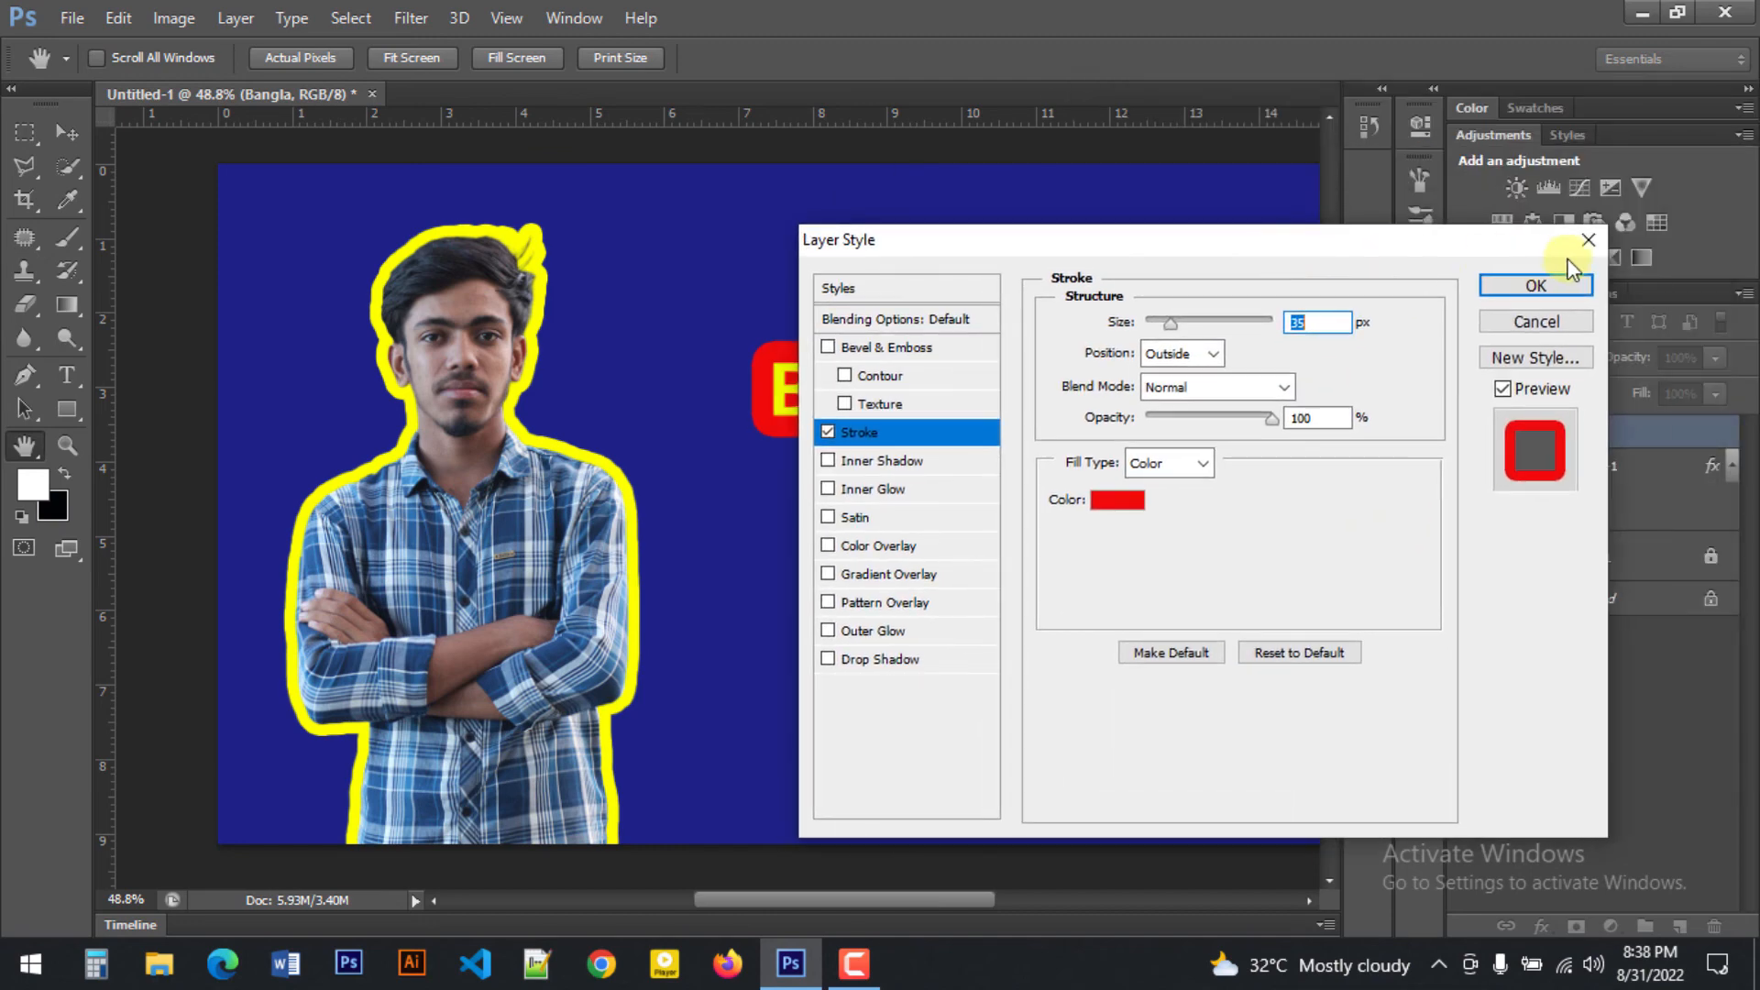
click(1569, 290)
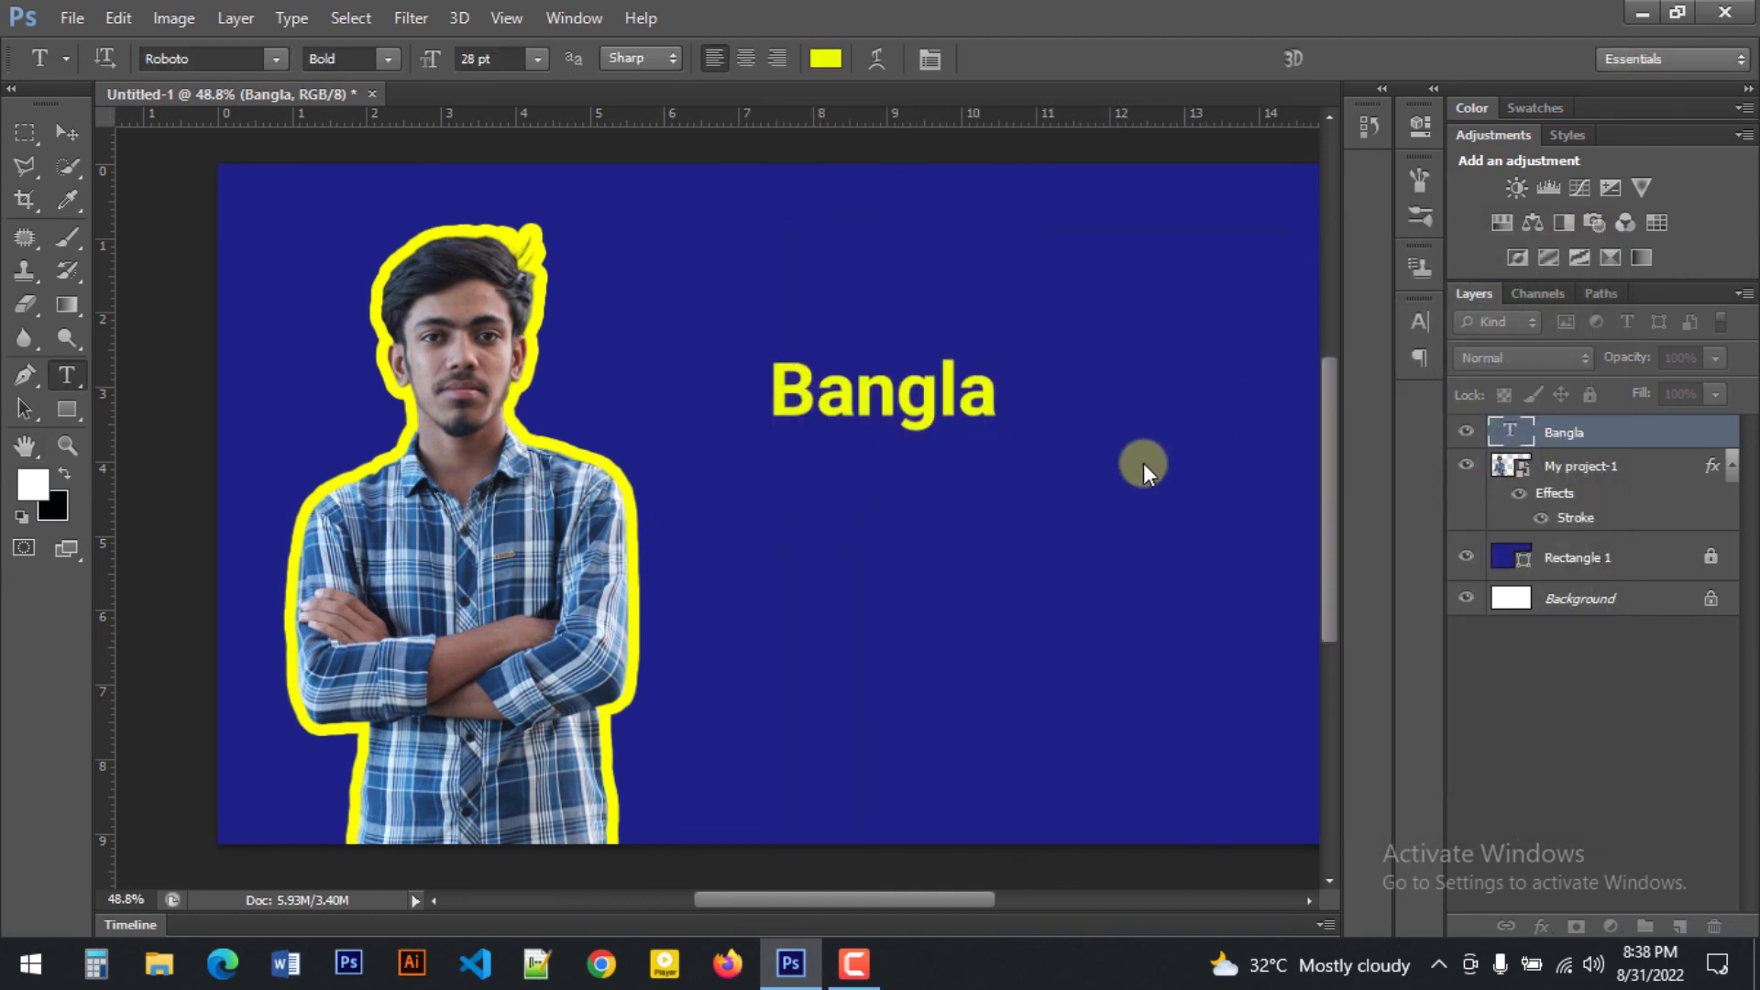